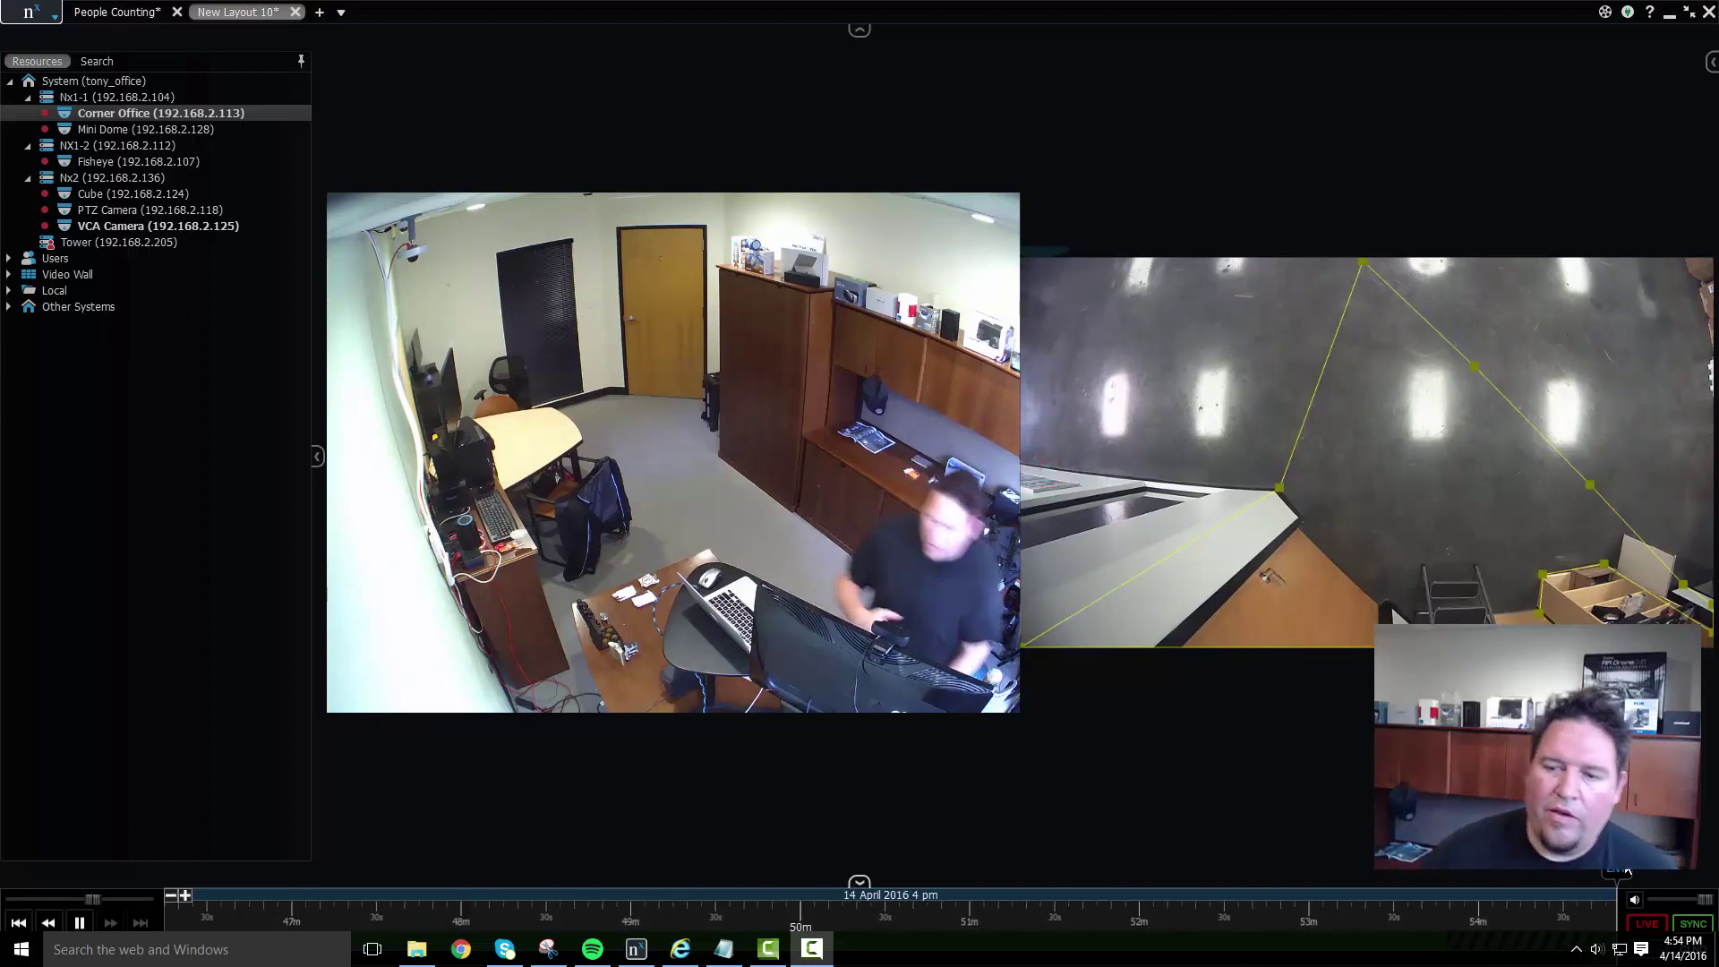
# Step: Enlarge the VCA Camera feed, restore the layout, then briefly check the browser and return to Nx
pyautogui.doubleClick(1313, 376)
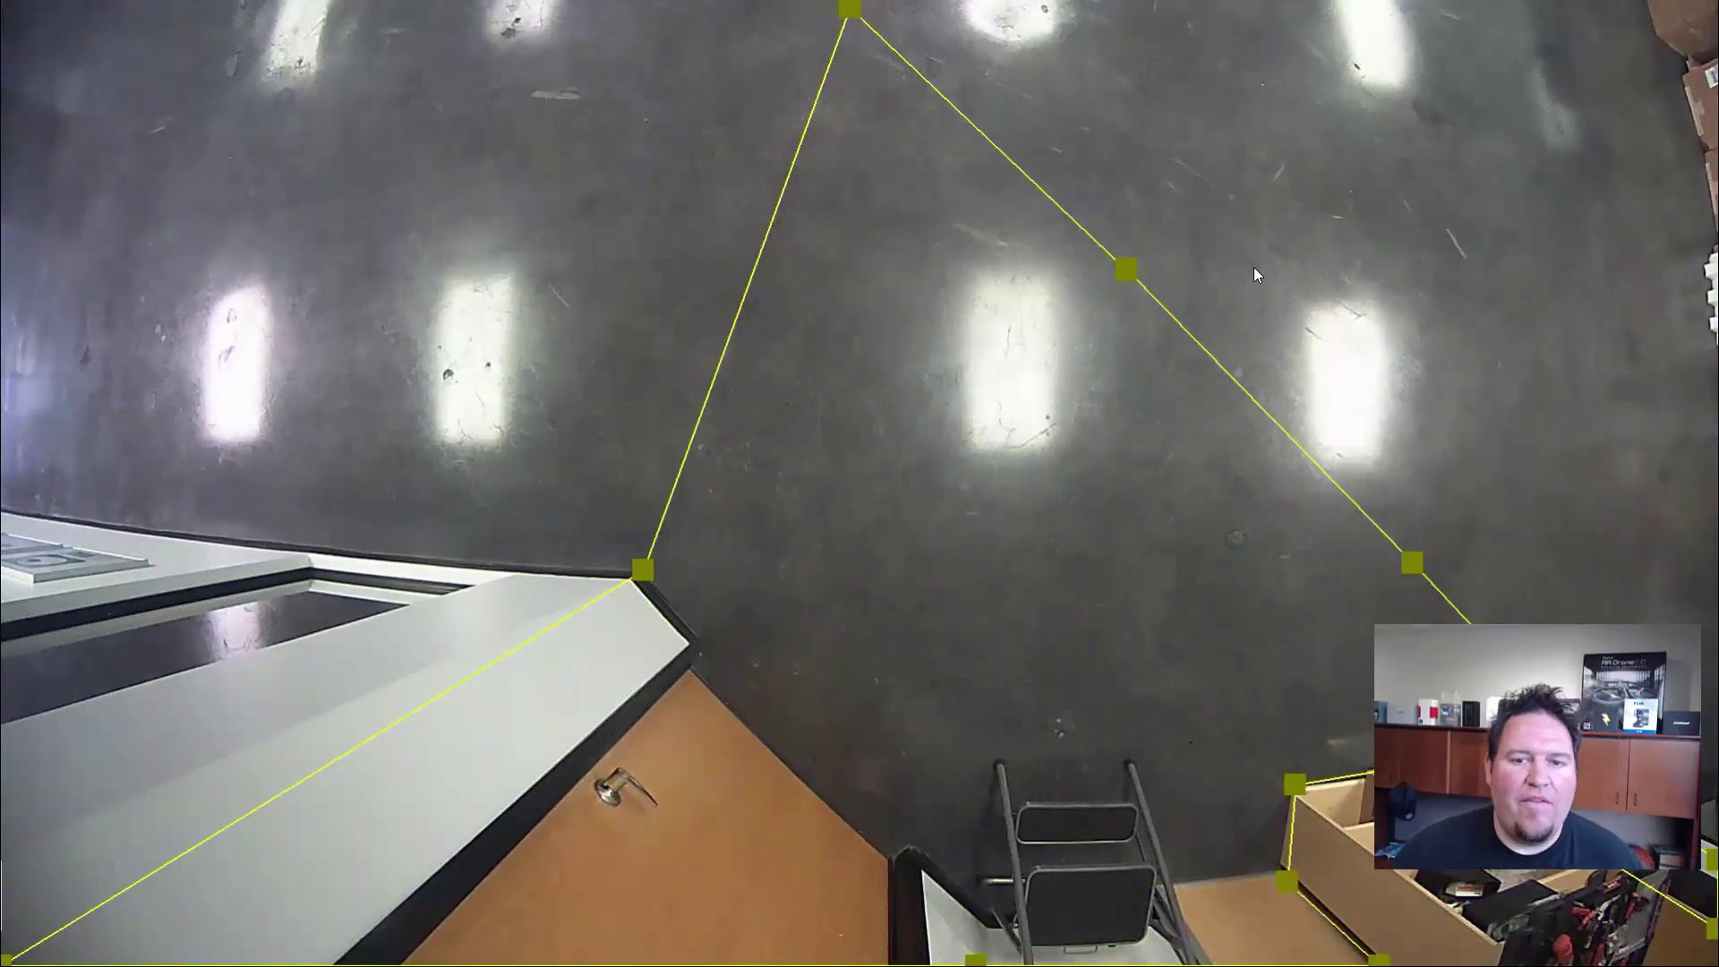
pyautogui.doubleClick(1254, 267)
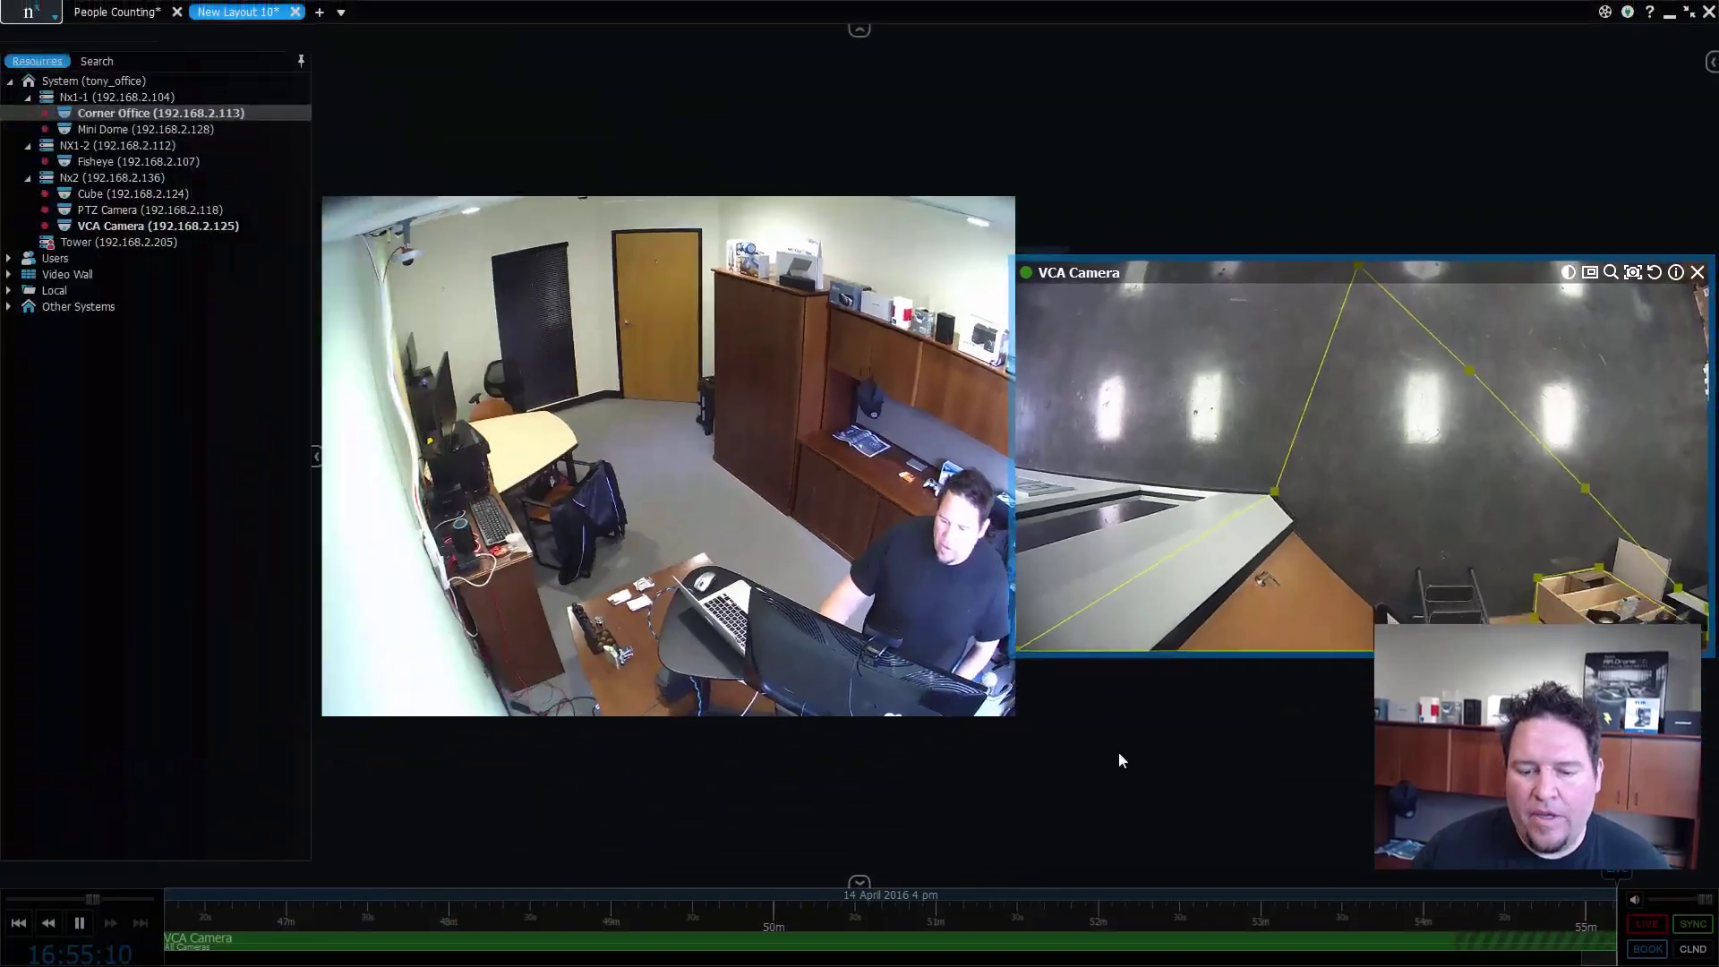
pyautogui.click(1669, 12)
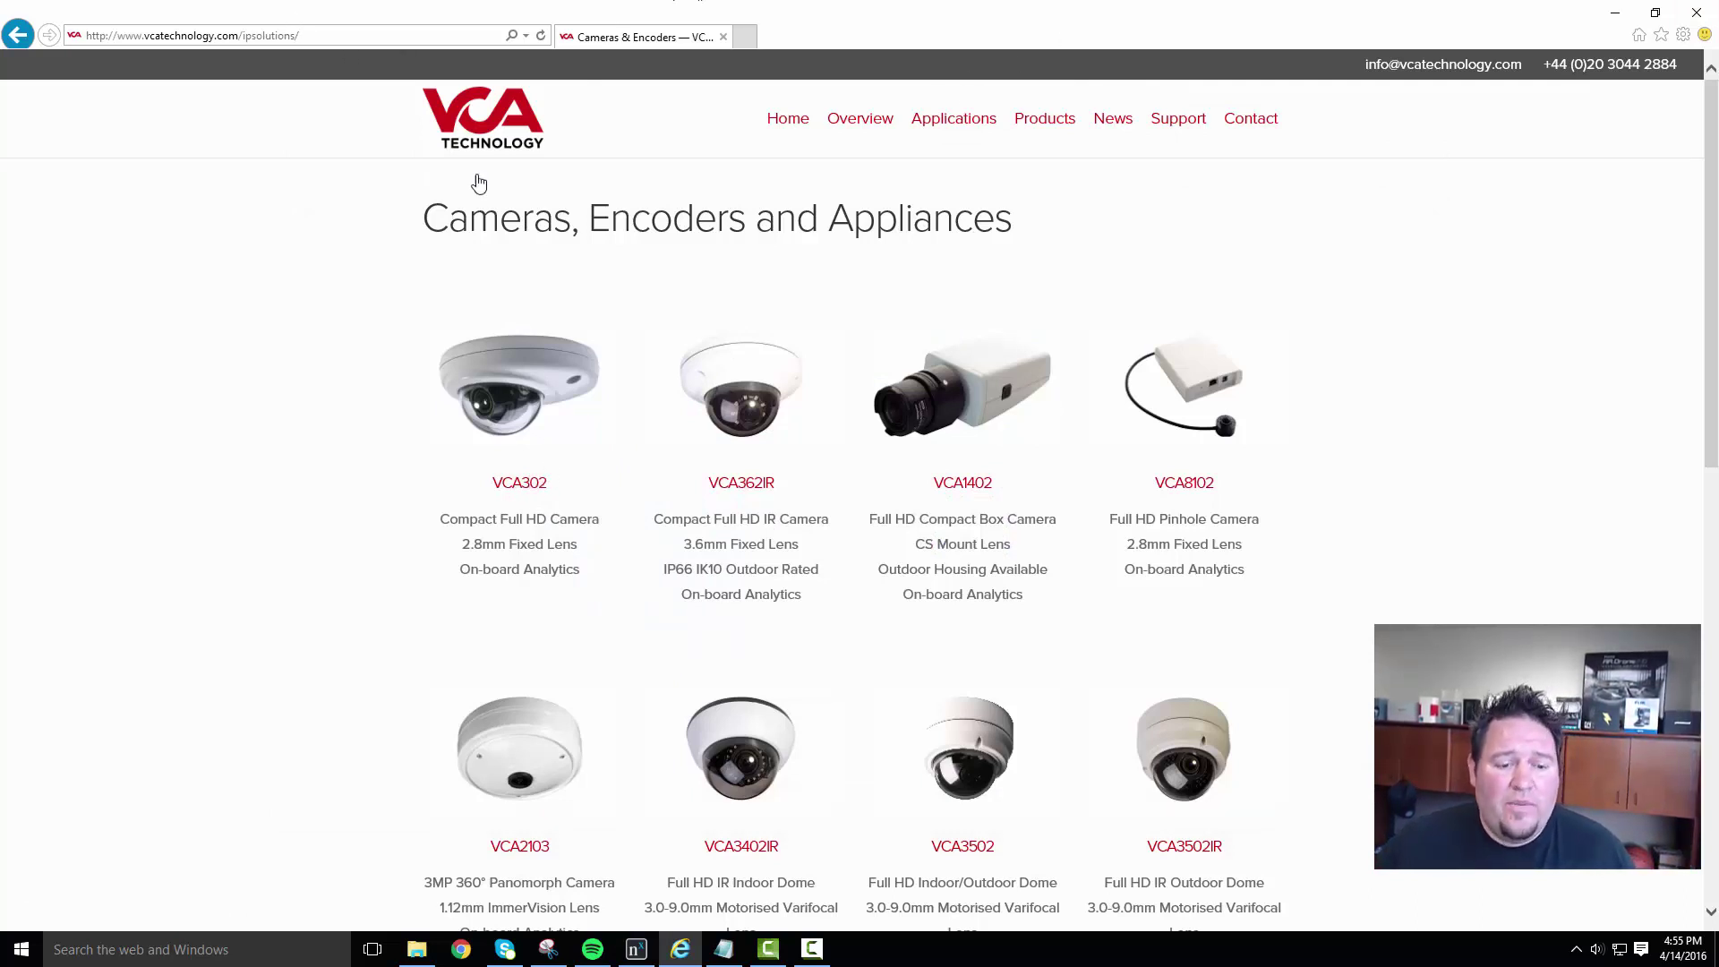
pyautogui.click(637, 951)
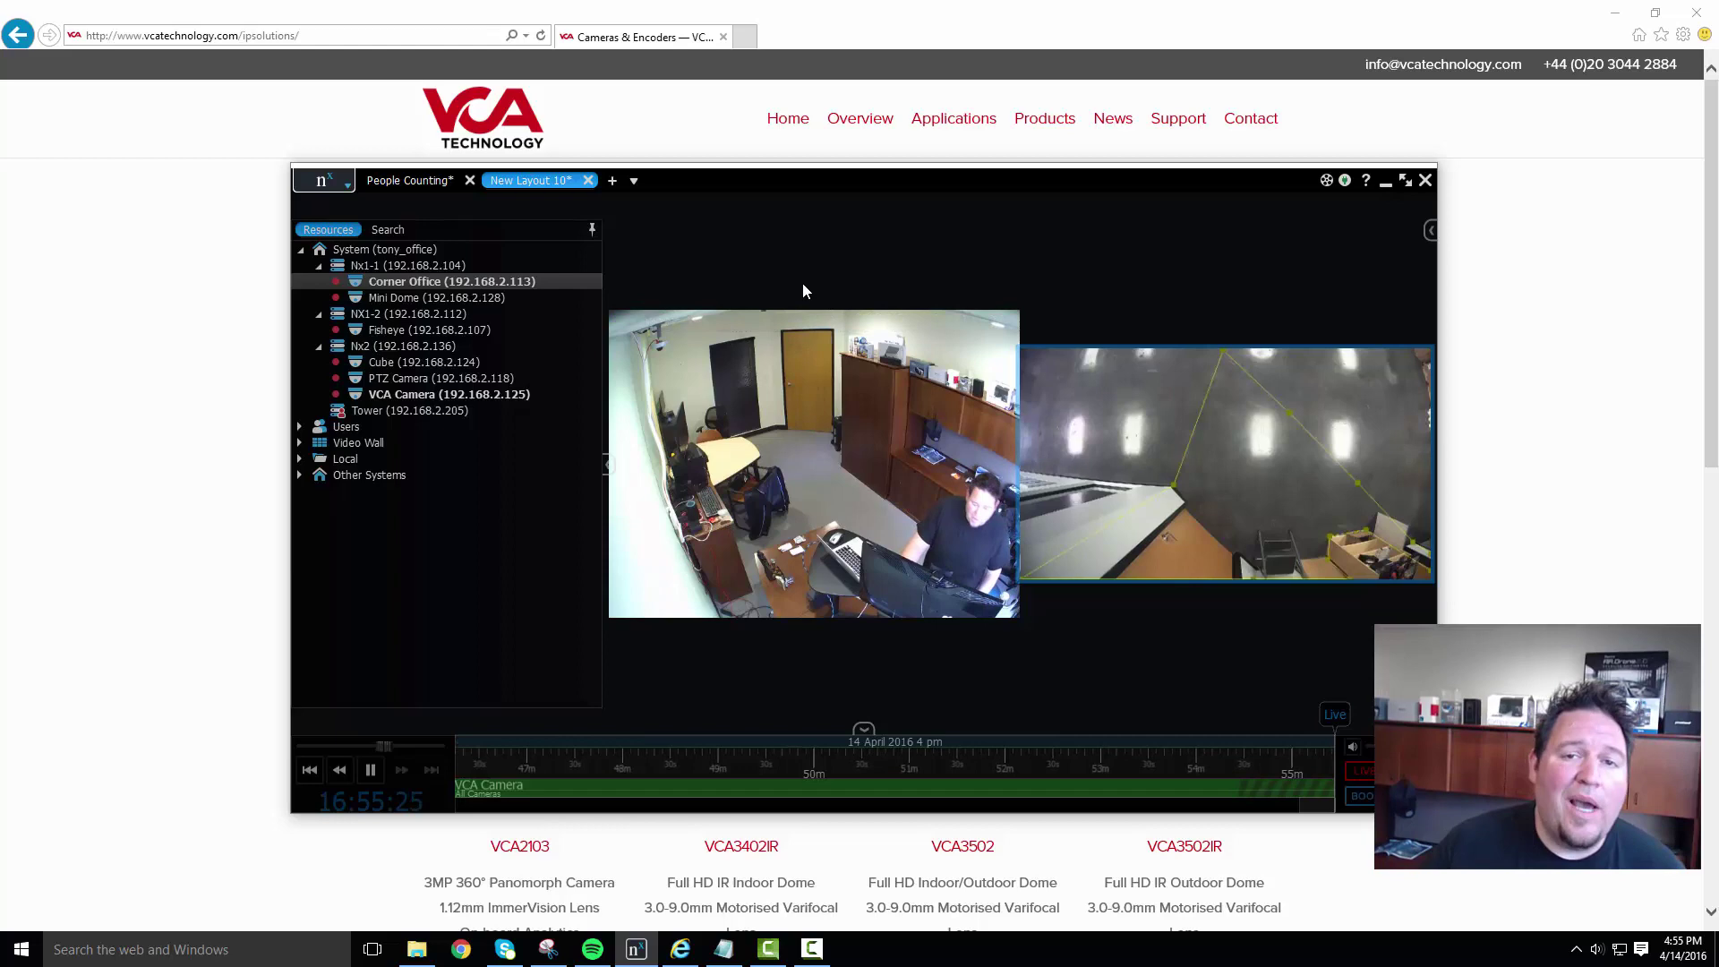
# Step: Open the VCA Camera's settings to read its IP address 192.168.2.125, then switch to the browser
pyautogui.rightClick(817, 482)
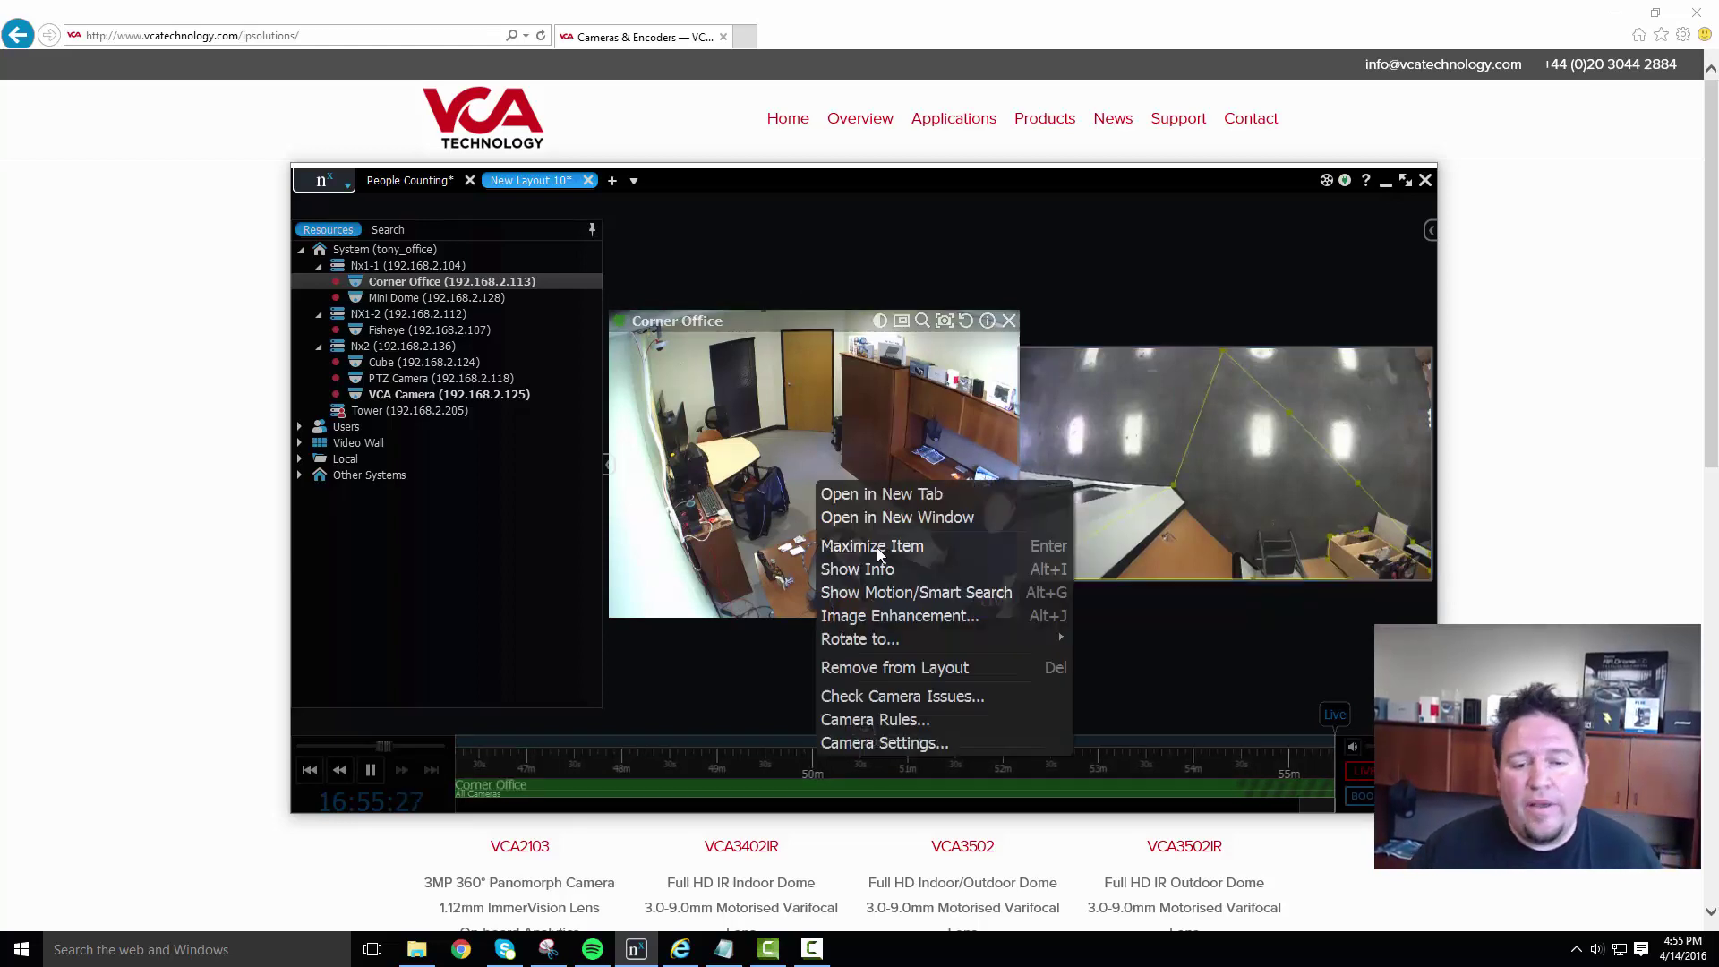
pyautogui.click(1231, 400)
pyautogui.rightClick(1228, 401)
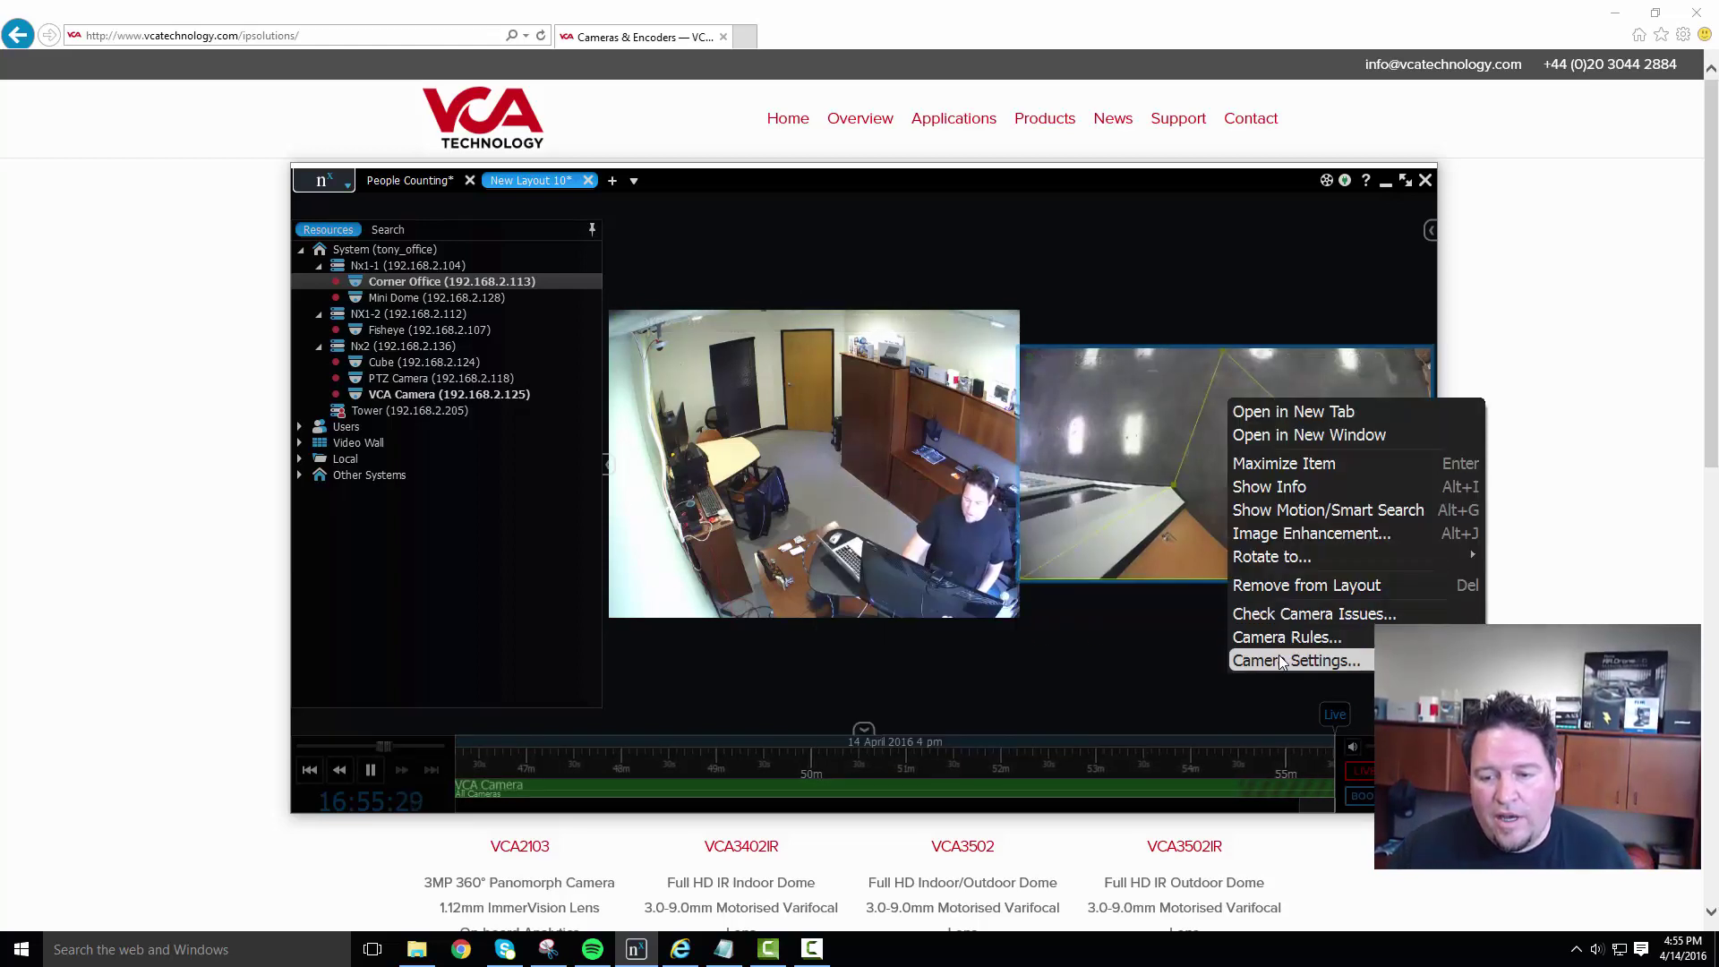
pyautogui.click(1299, 654)
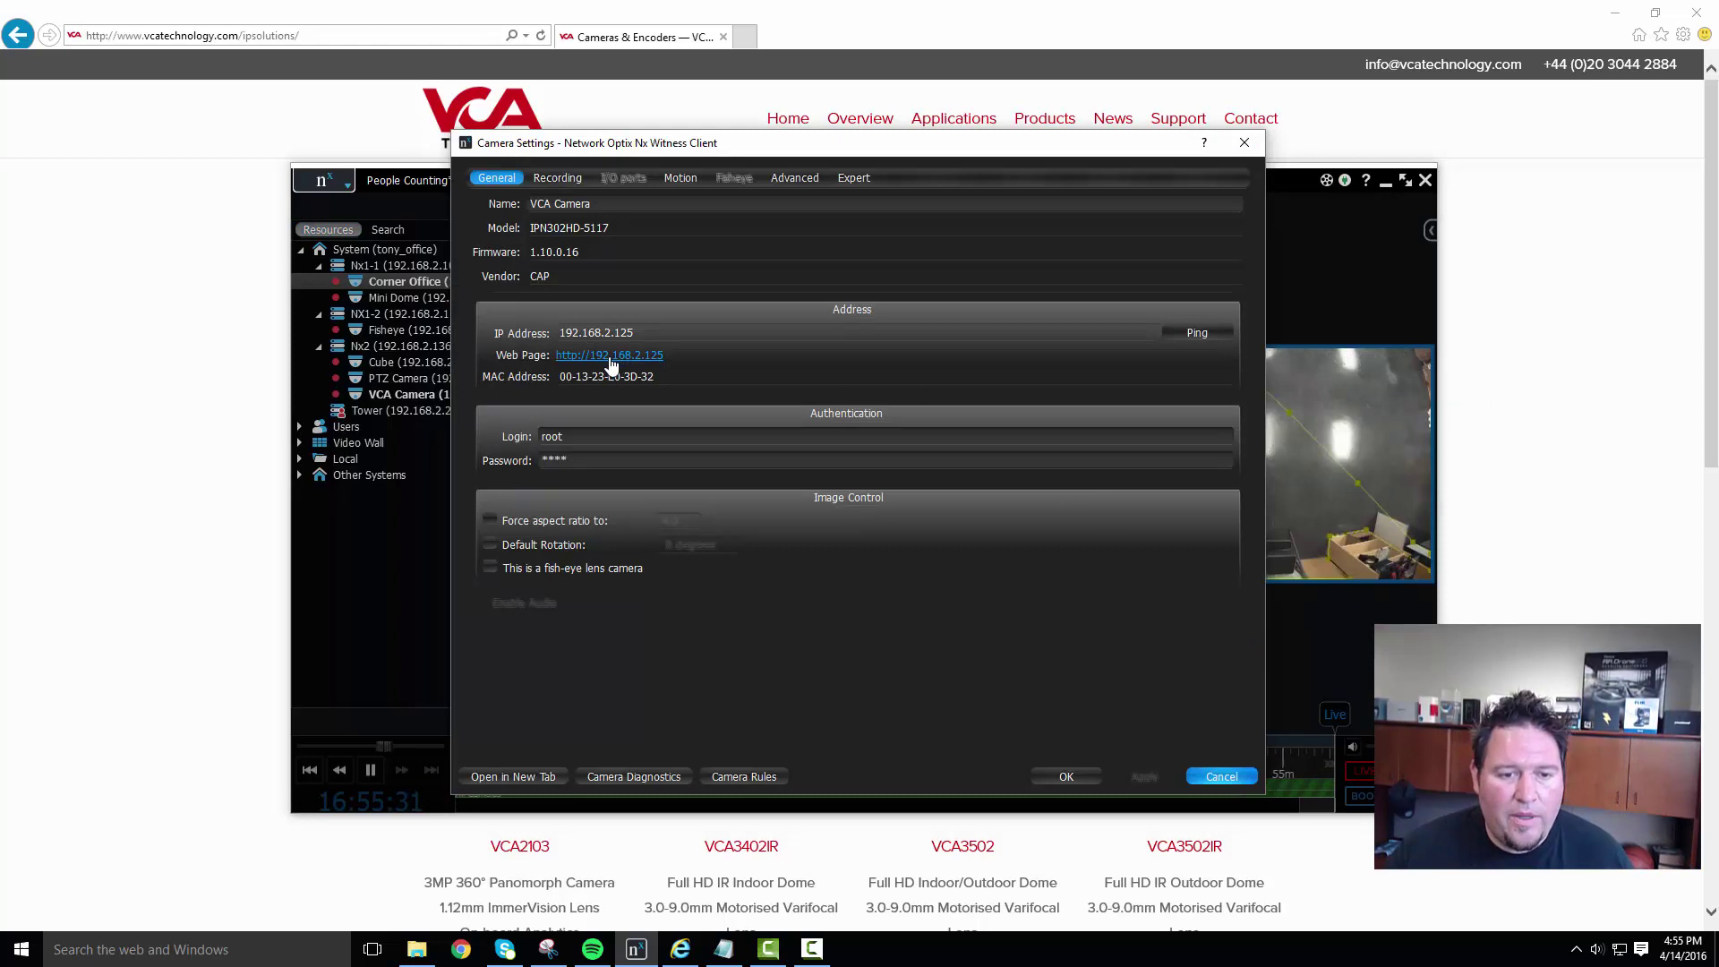
pyautogui.click(423, 41)
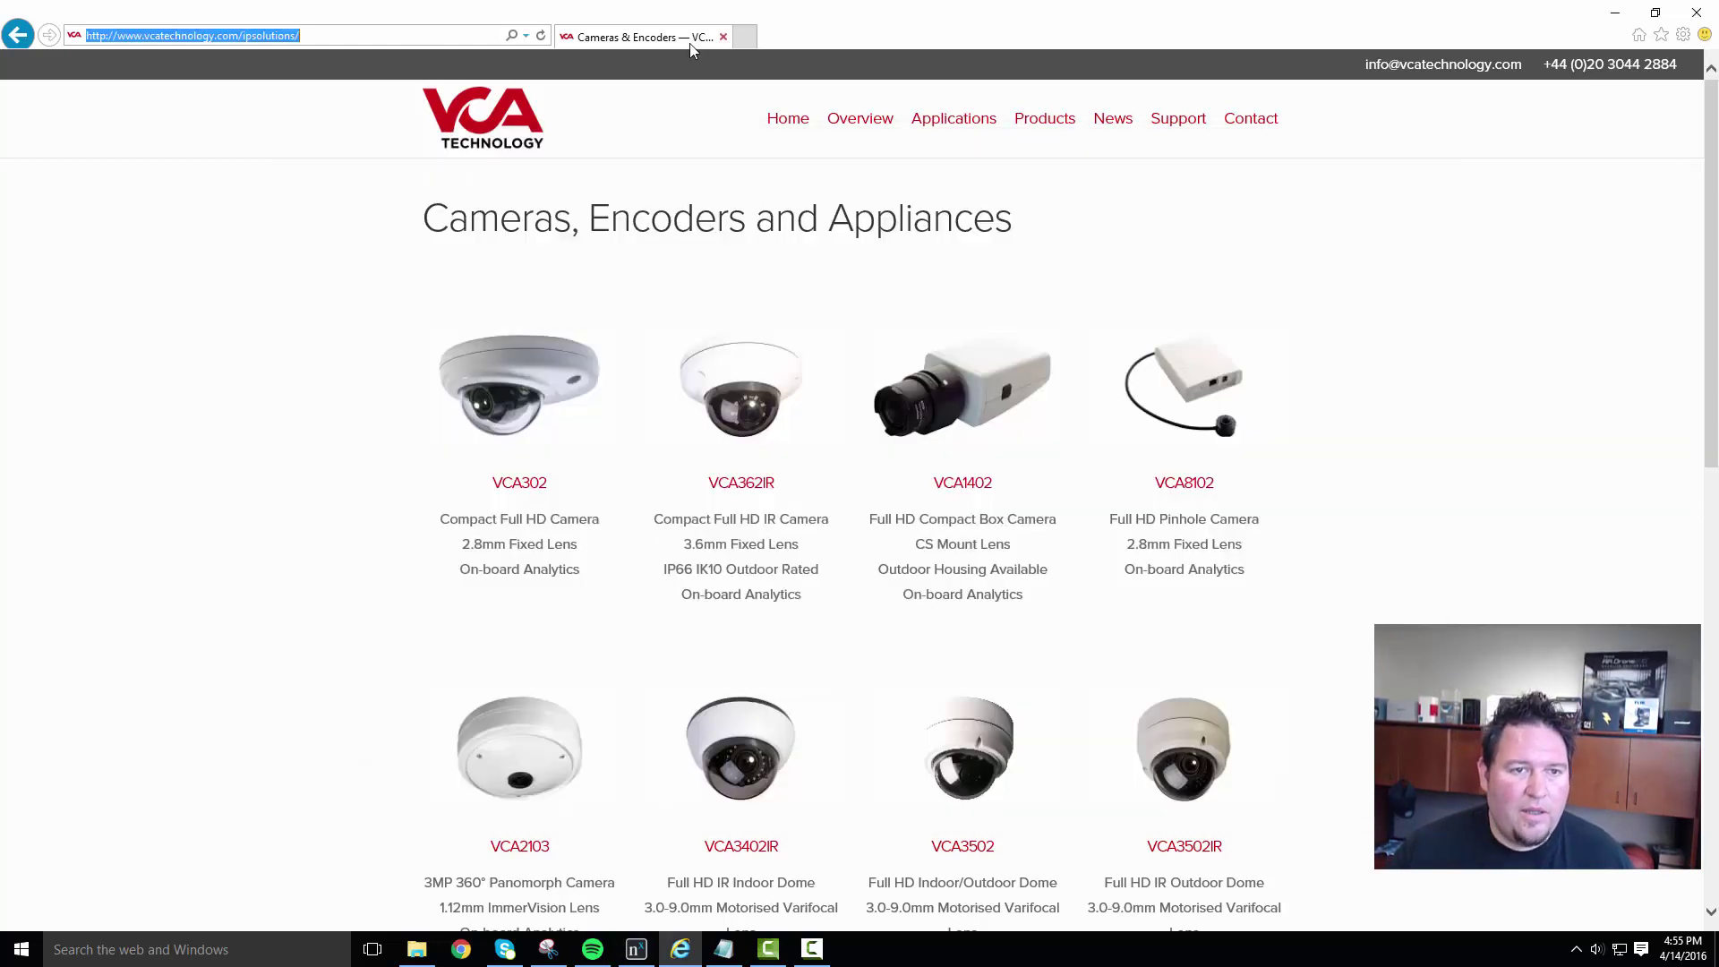
# Step: Load the camera page at 192.168.2.125 and go to Setup > VCA > Zones and Rules
pyautogui.write('192.168.2.125')
pyautogui.press('Return')
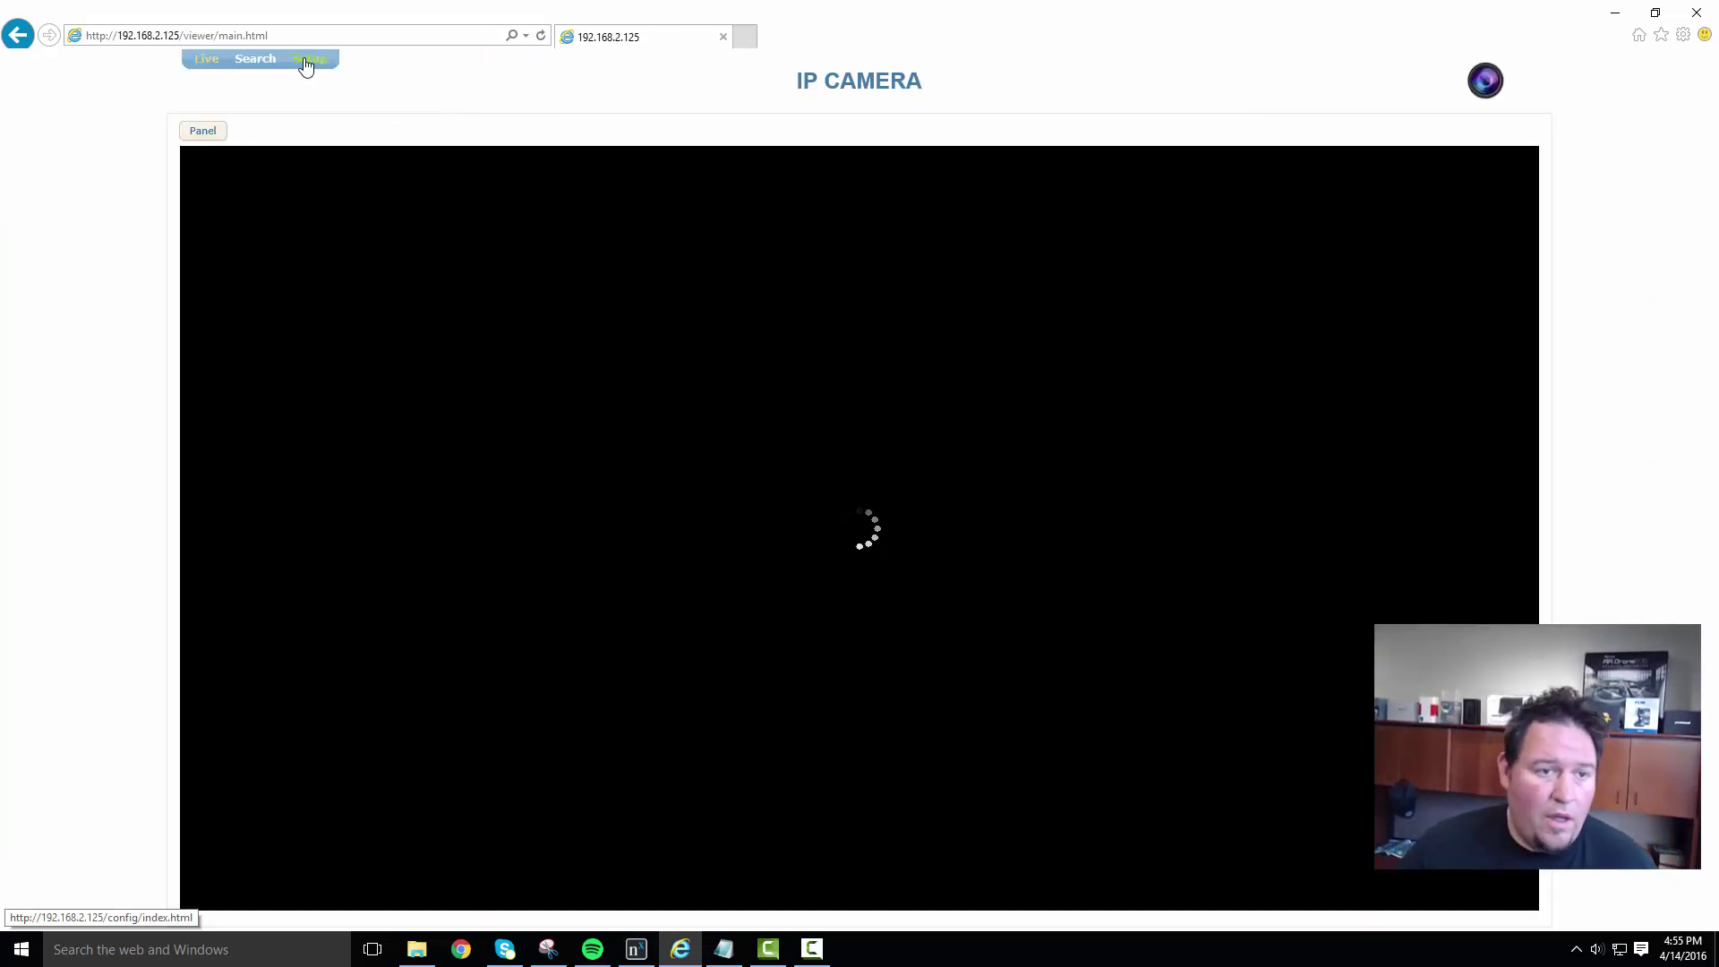
pyautogui.click(309, 59)
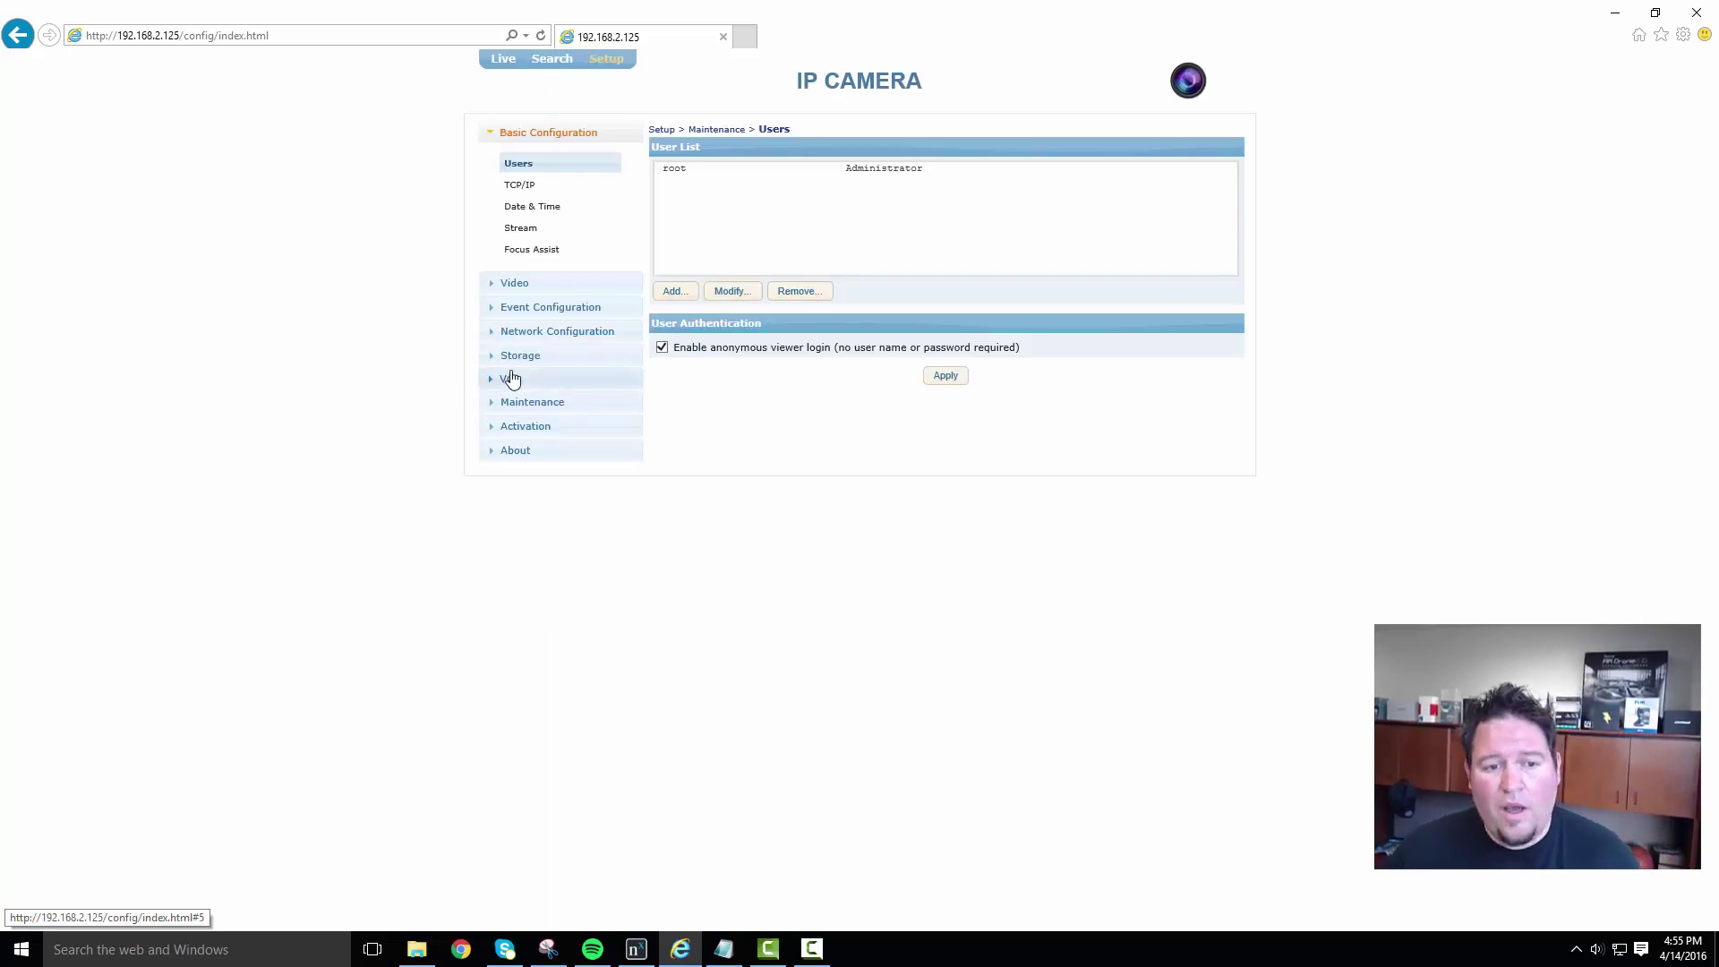
pyautogui.click(510, 380)
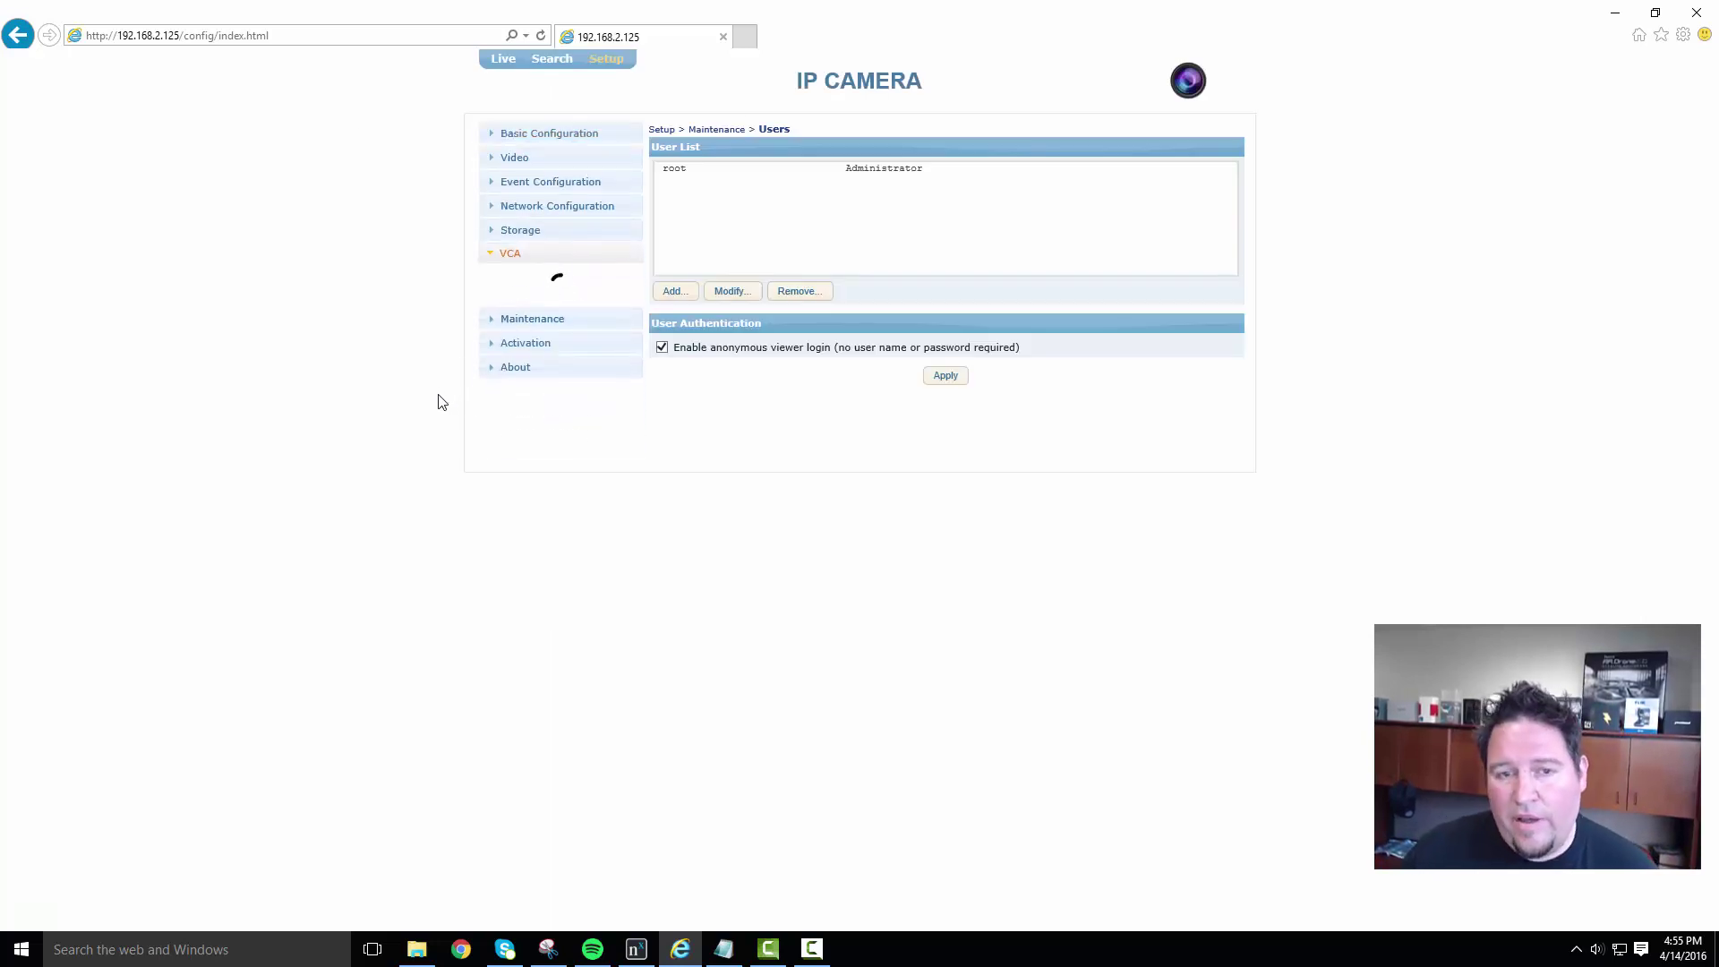
pyautogui.click(546, 305)
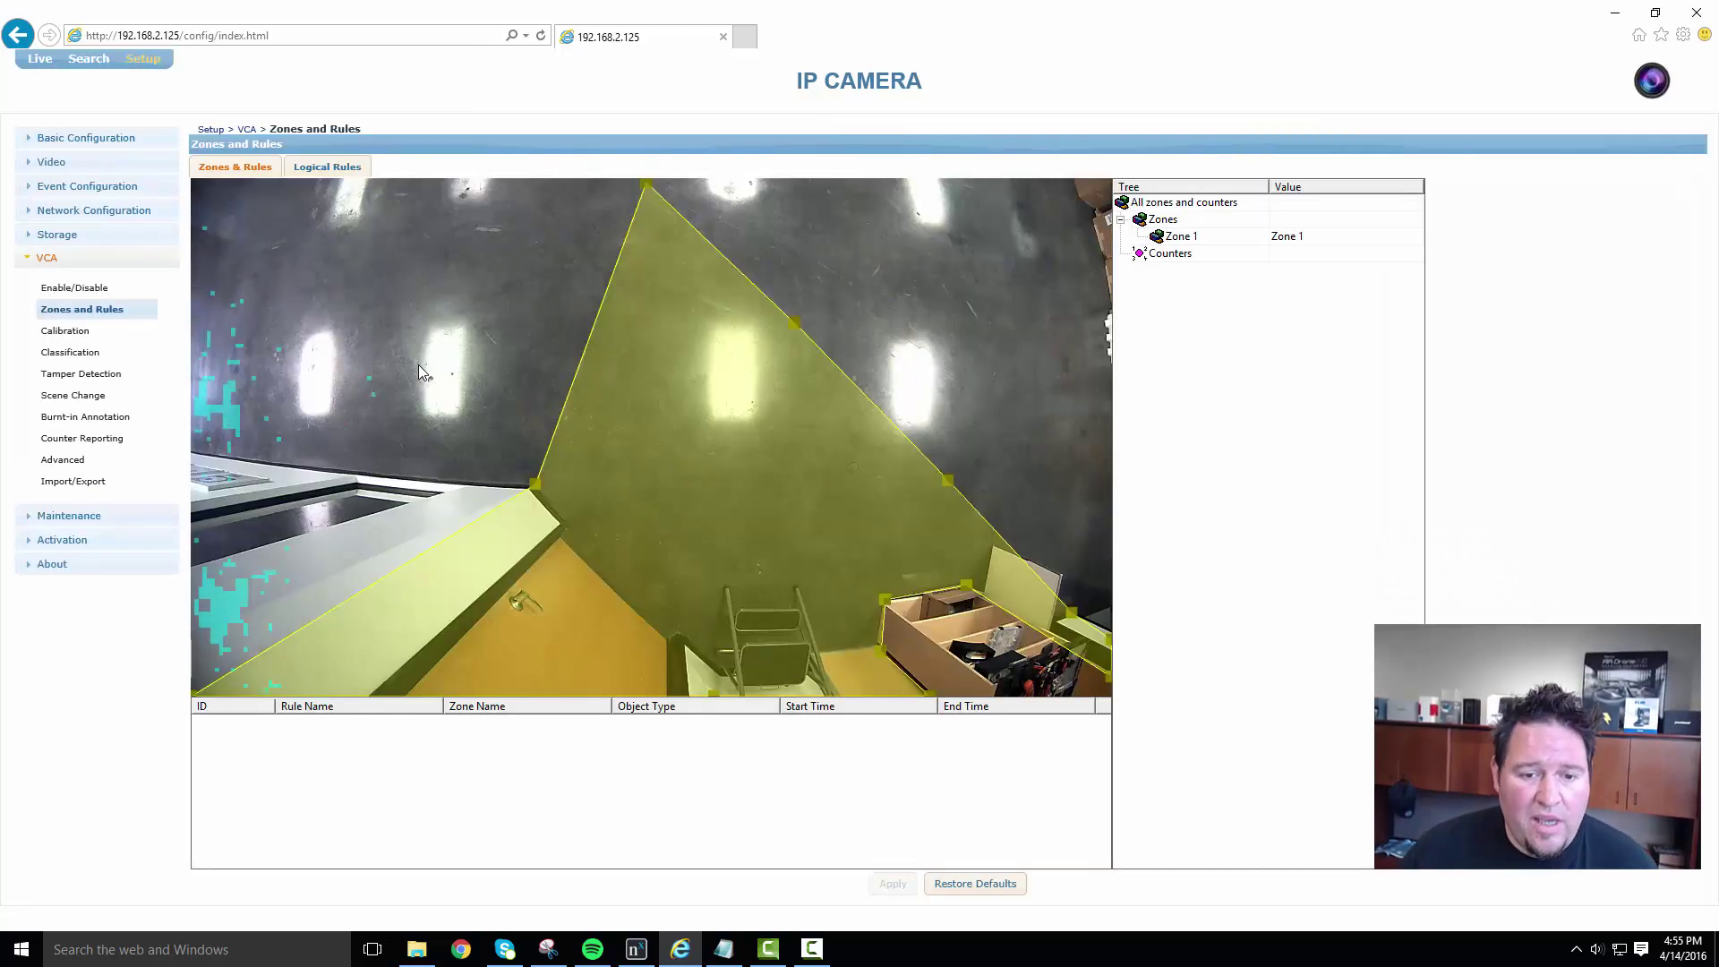
# Step: Select Zone 1 and reveal its Dwell rule's 5-second threshold
pyautogui.click(1274, 240)
pyautogui.doubleClick(1243, 244)
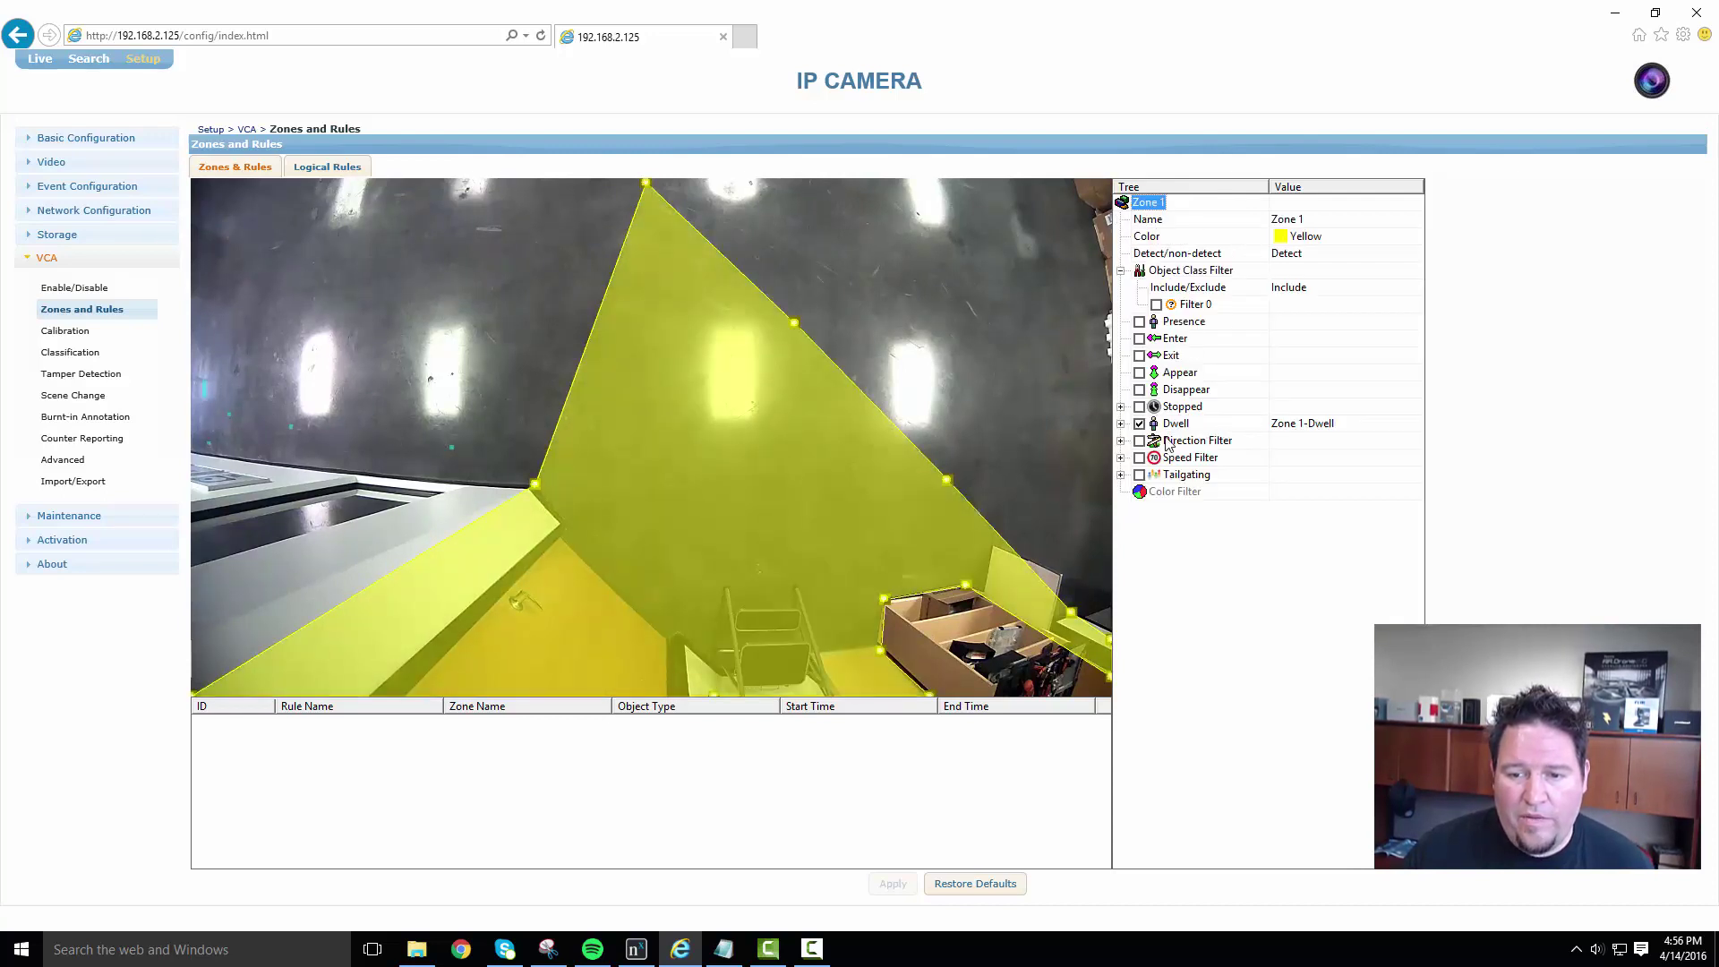
pyautogui.click(1120, 423)
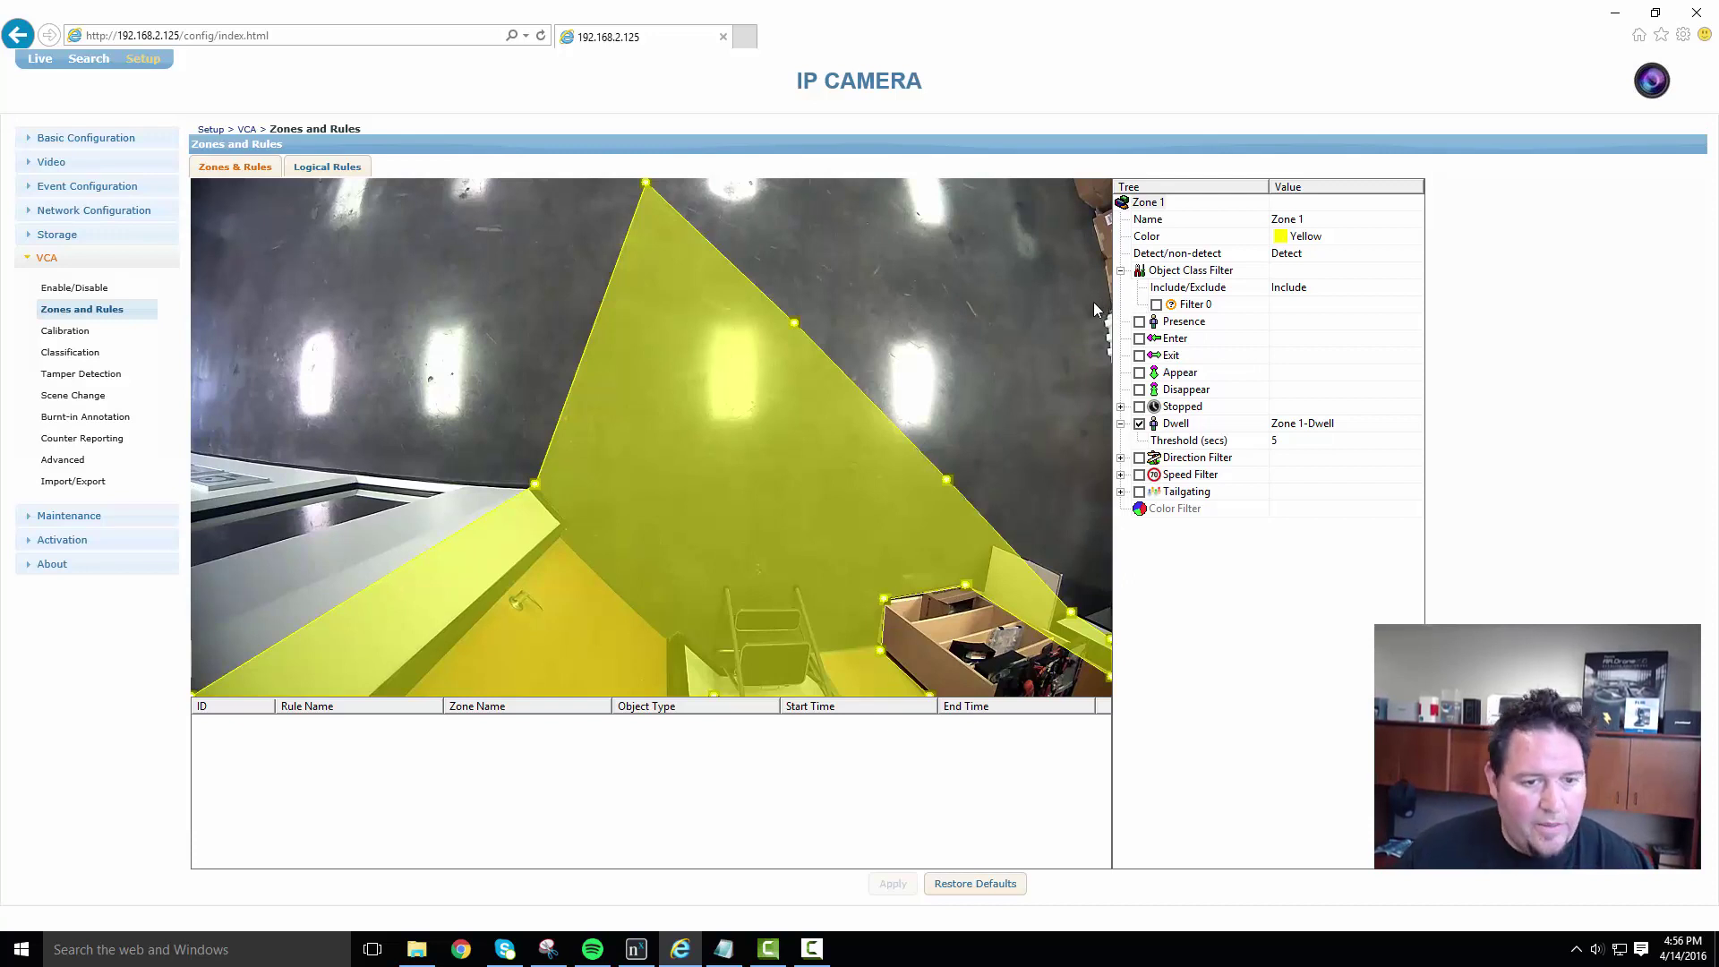
# Step: Change Zone 1's colour to Blue, then set it back to Yellow
pyautogui.click(1359, 241)
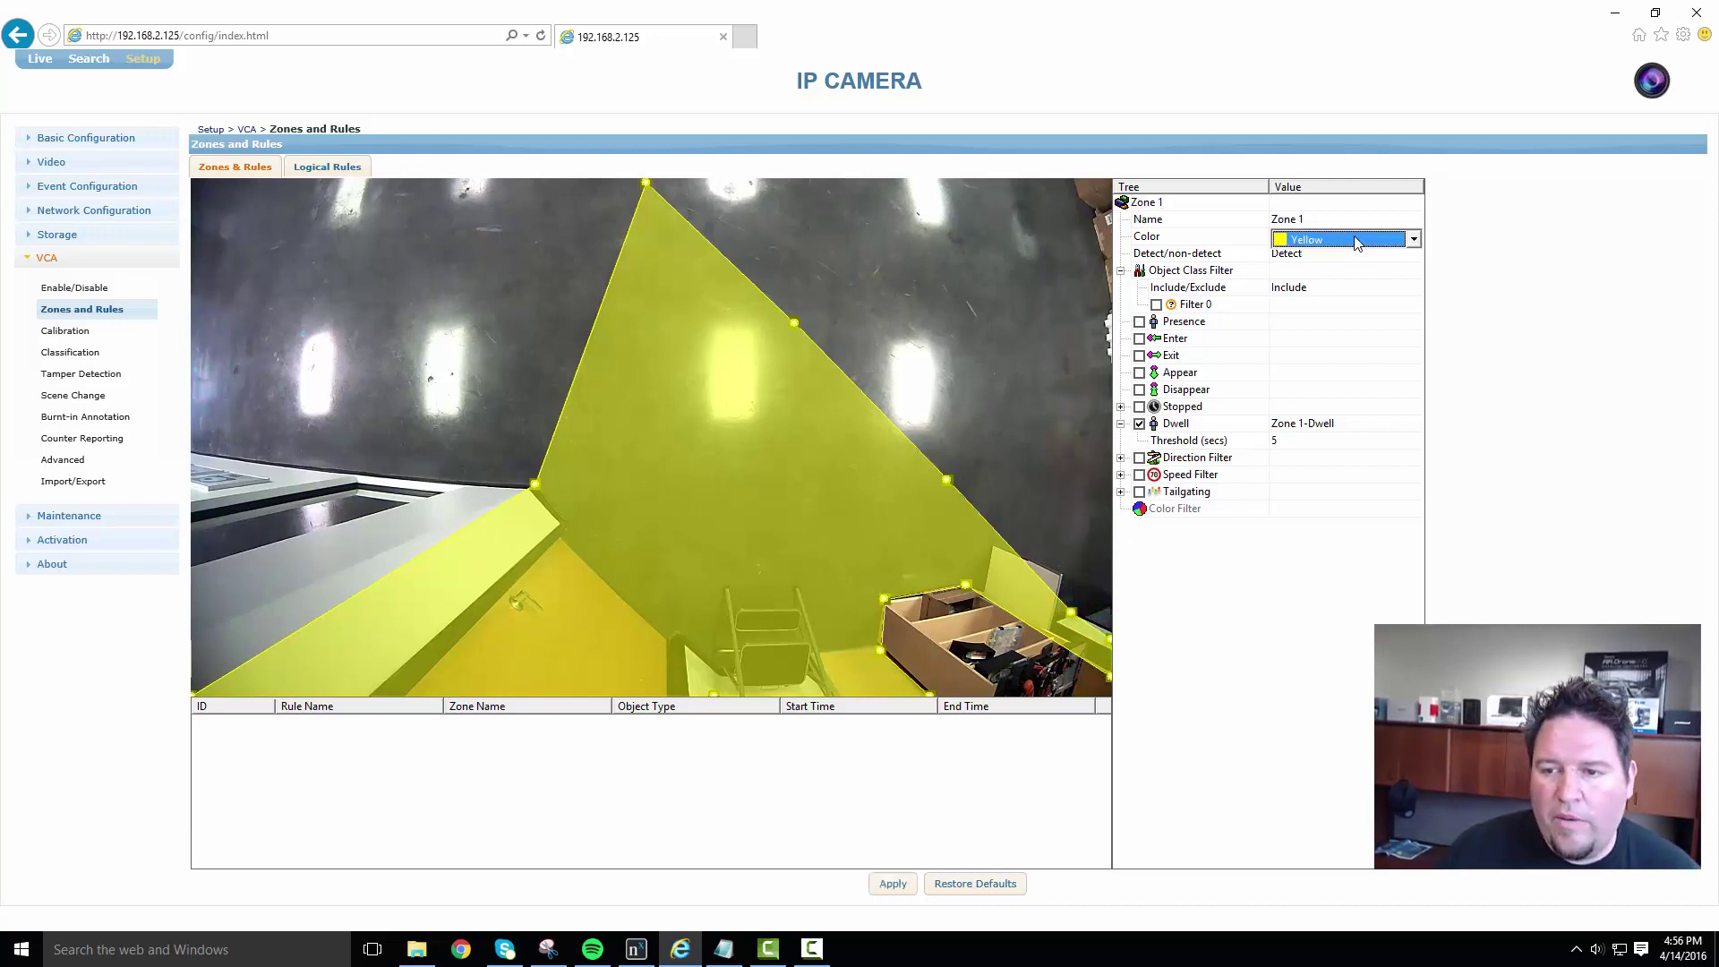
pyautogui.click(1358, 241)
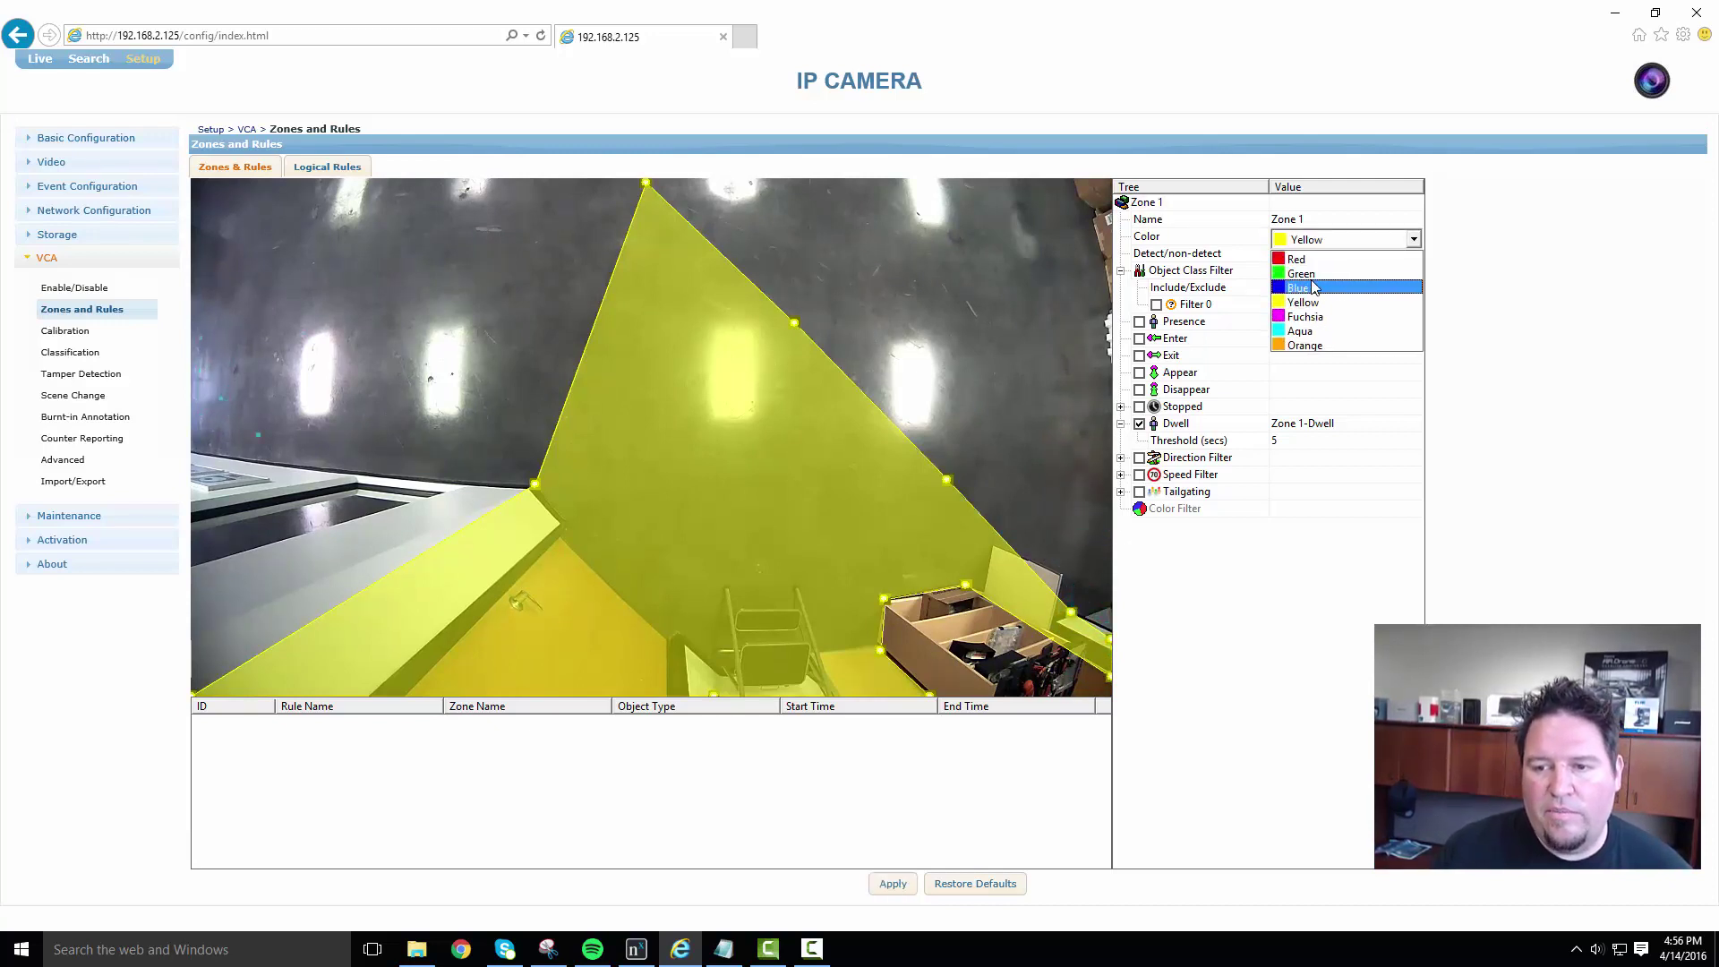
pyautogui.click(1314, 288)
pyautogui.click(1318, 242)
pyautogui.click(1408, 242)
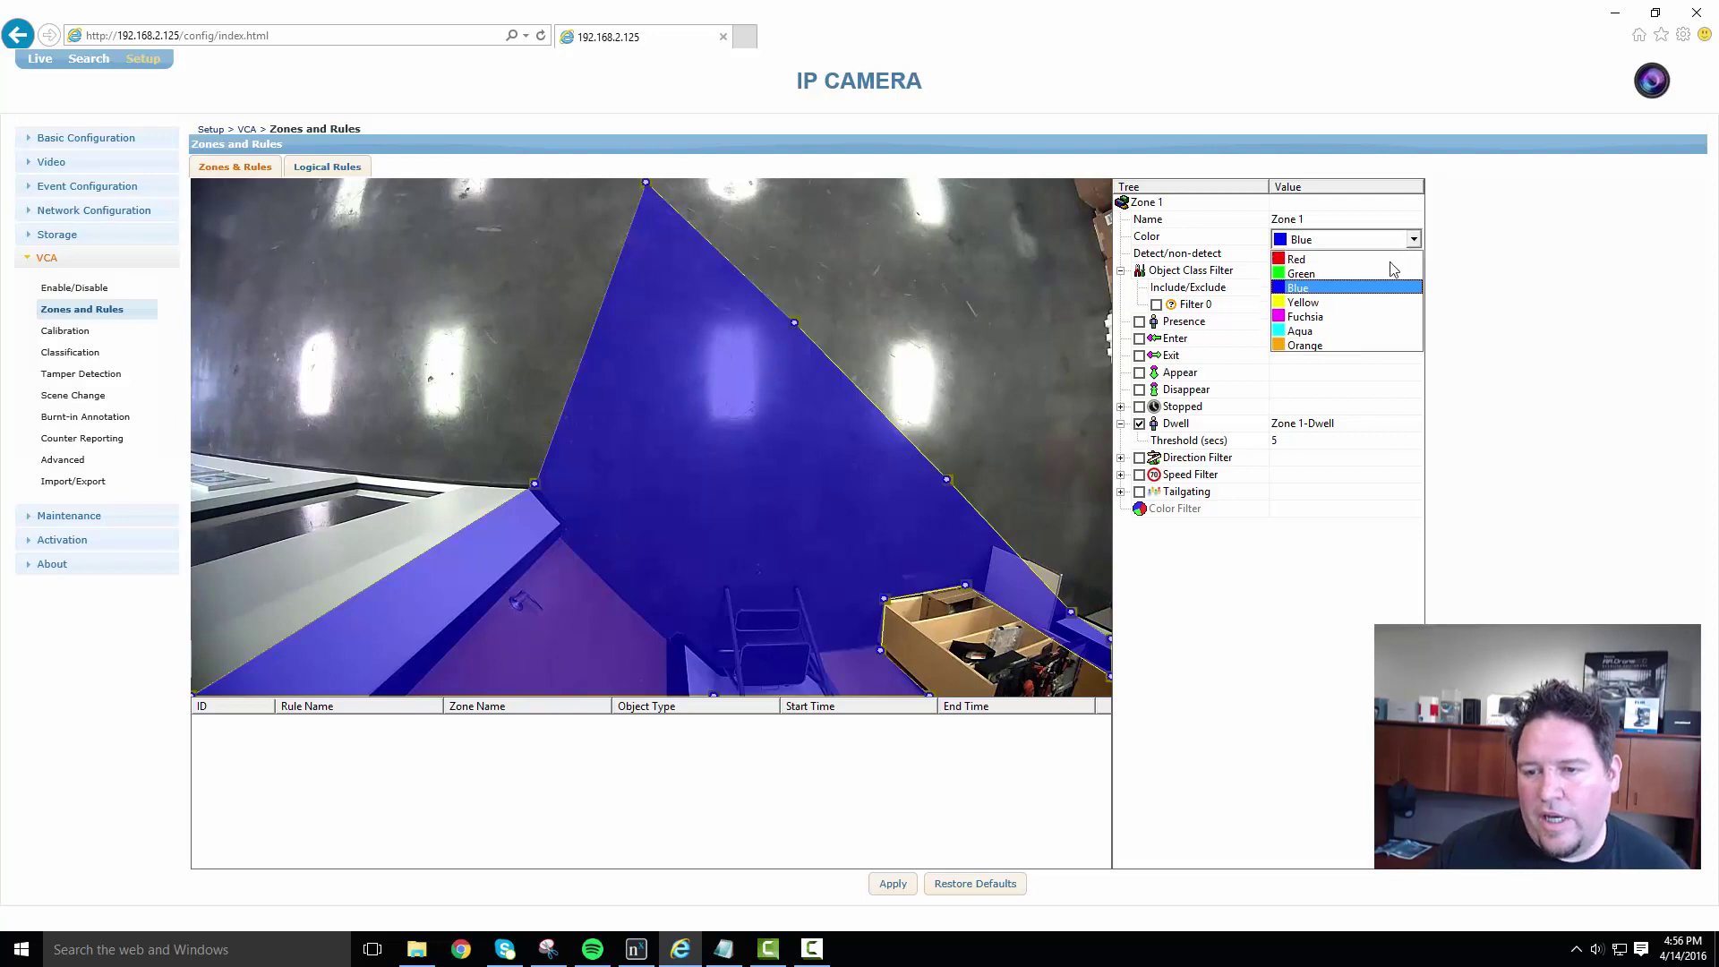
pyautogui.click(1342, 304)
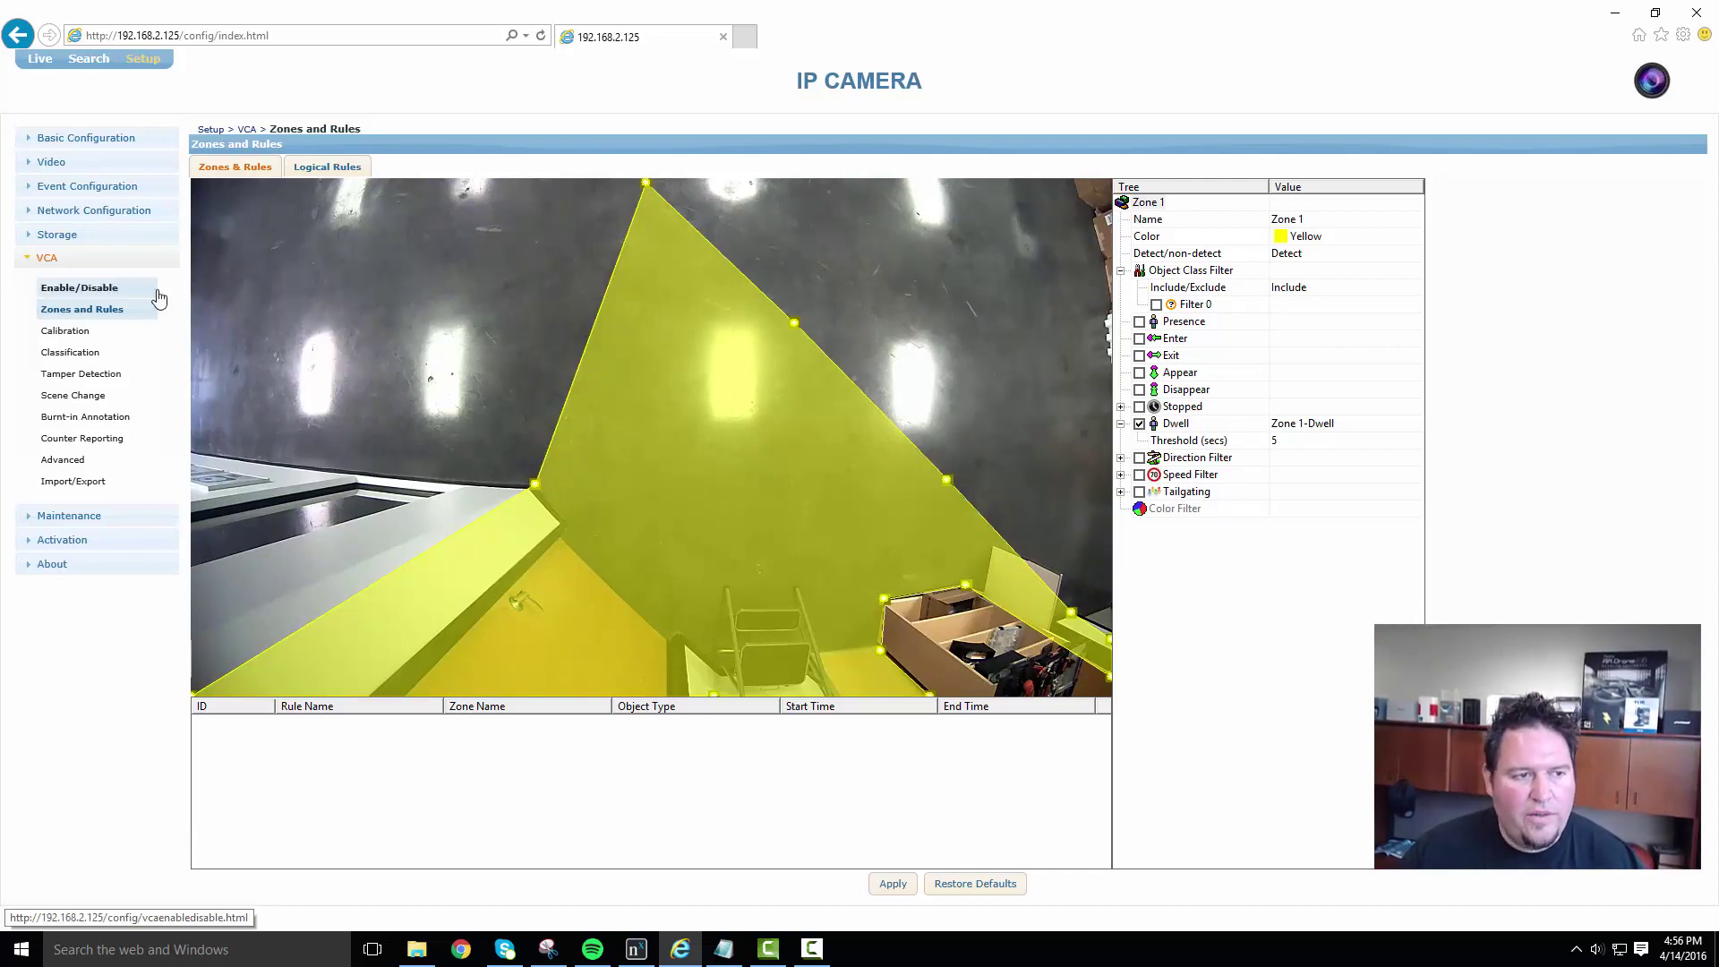
# Step: Discard unsaved zone changes and open the Zone Notification HTTP notification for editing
pyautogui.click(41, 188)
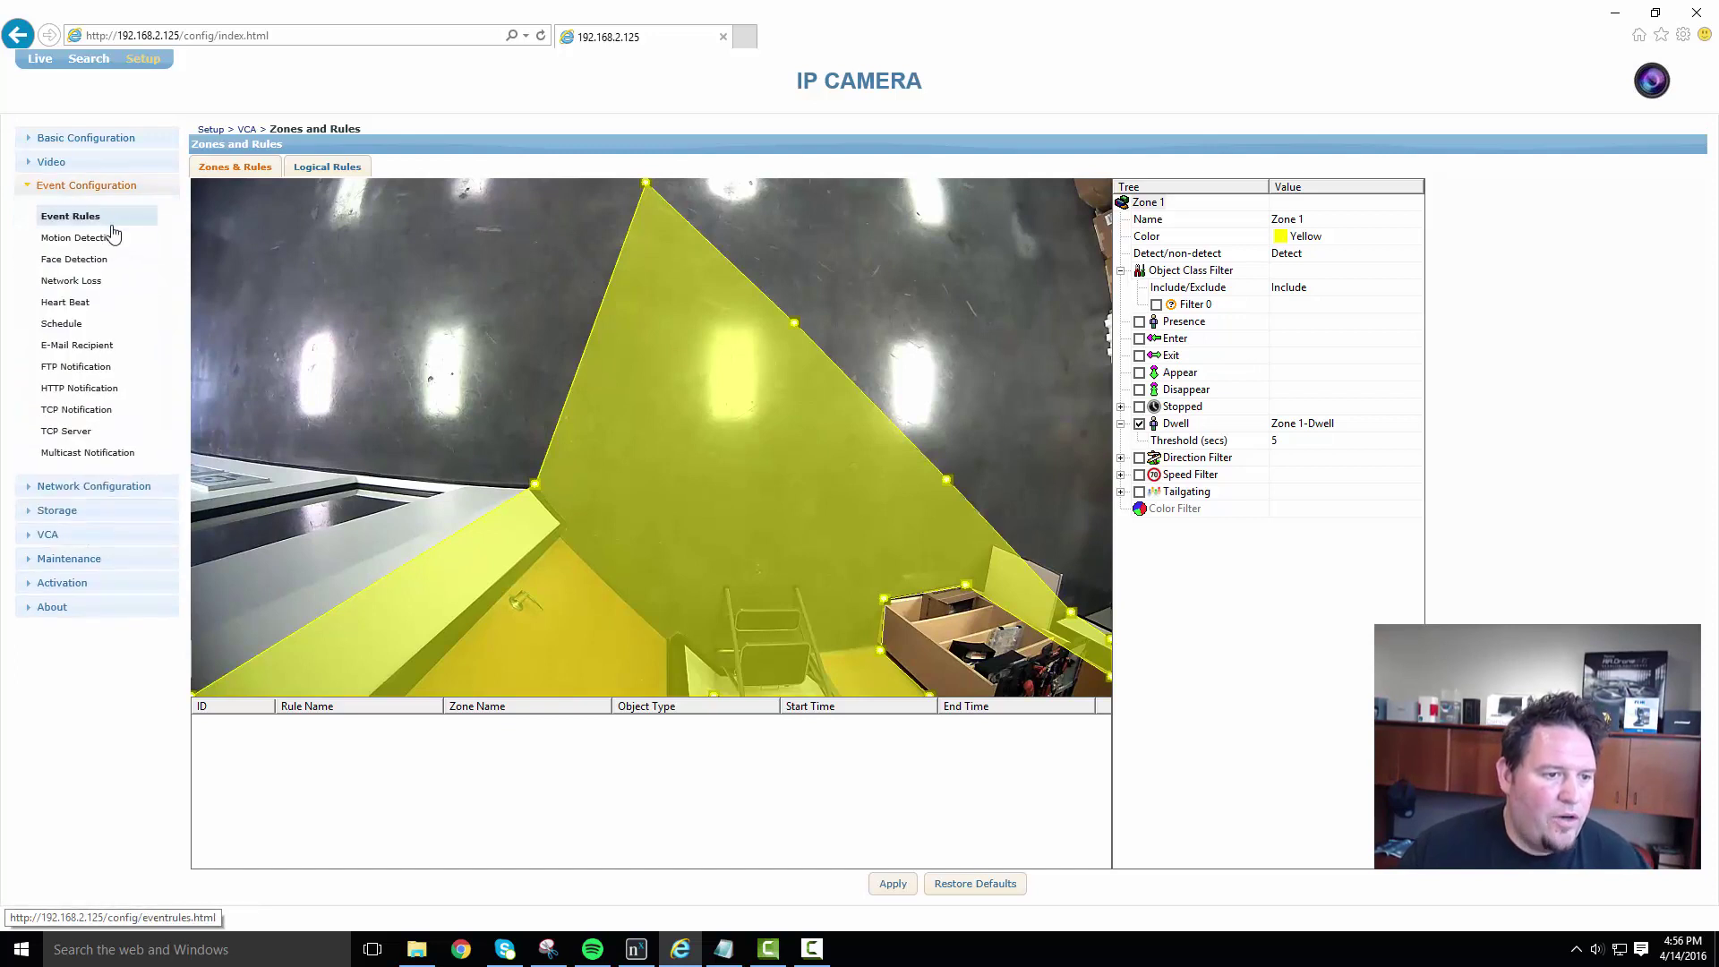
pyautogui.click(87, 388)
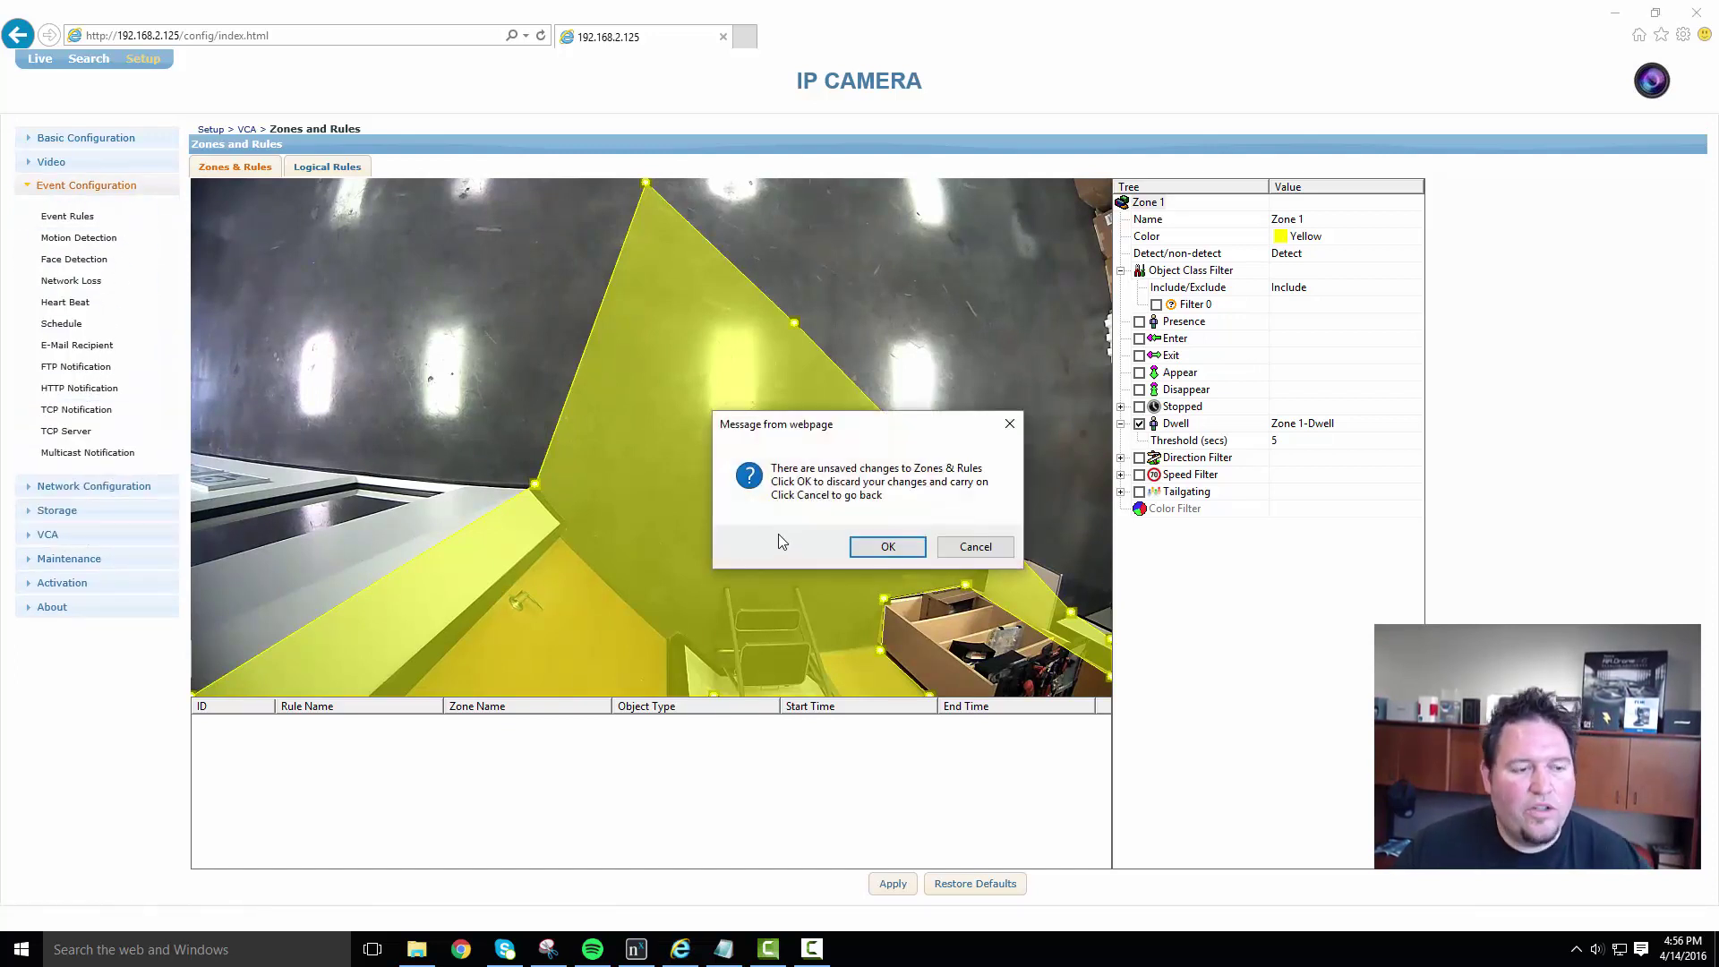
pyautogui.click(884, 548)
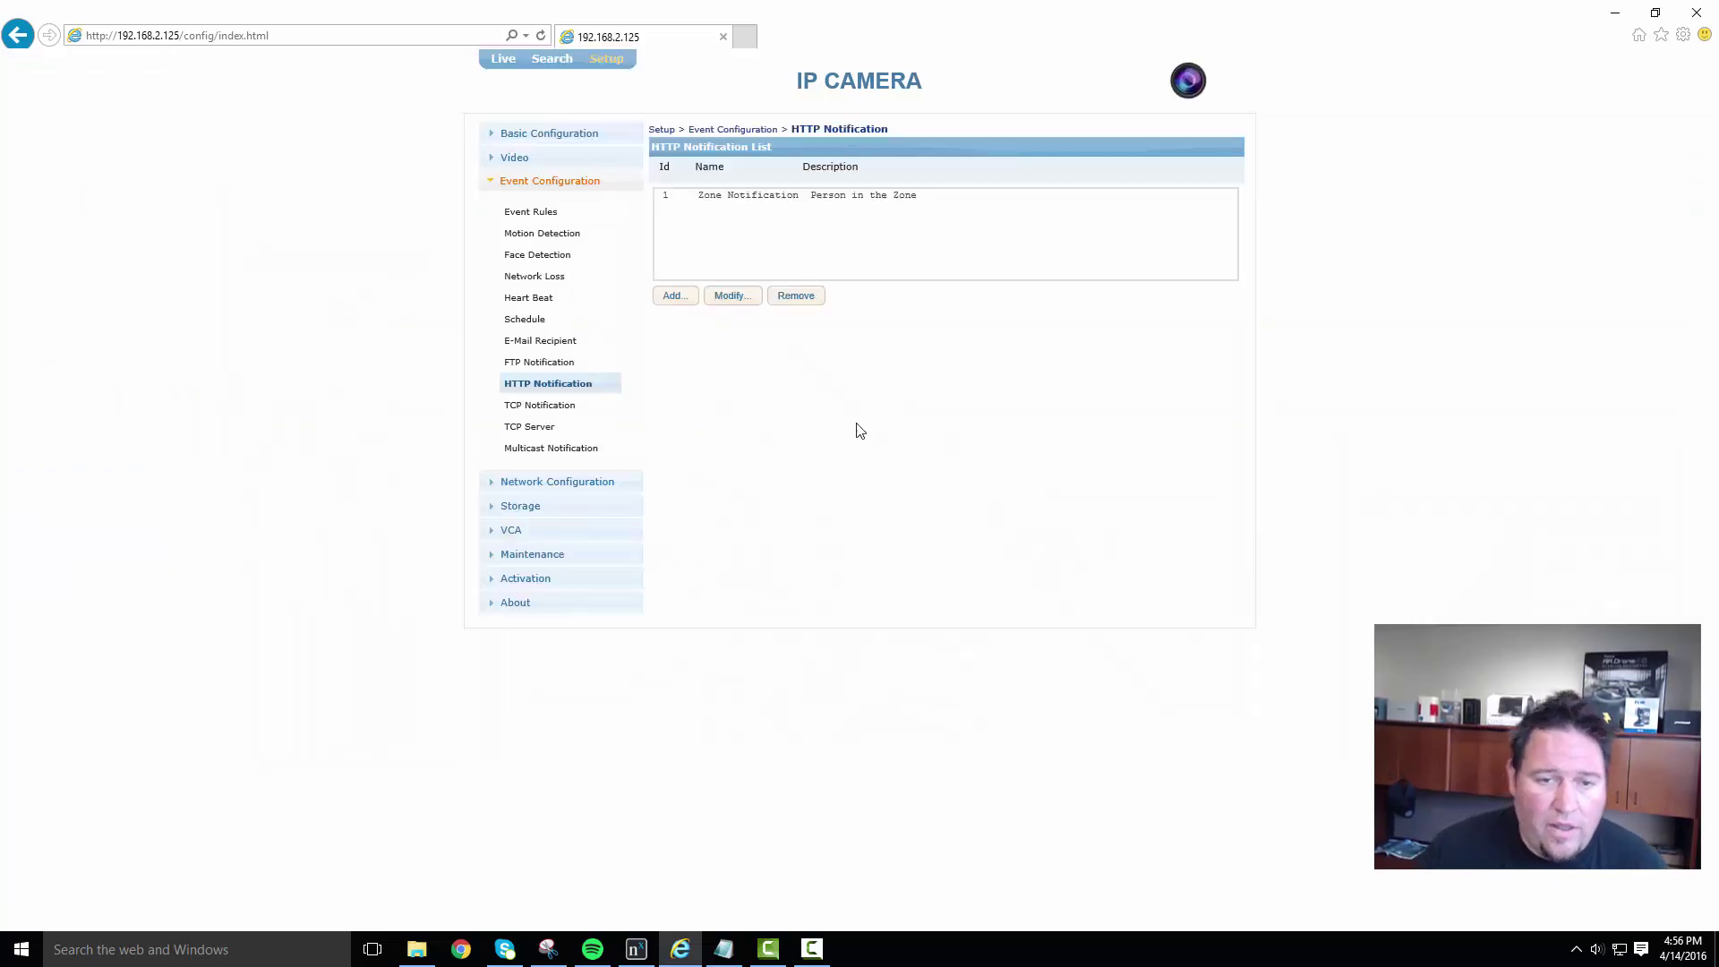
pyautogui.click(896, 197)
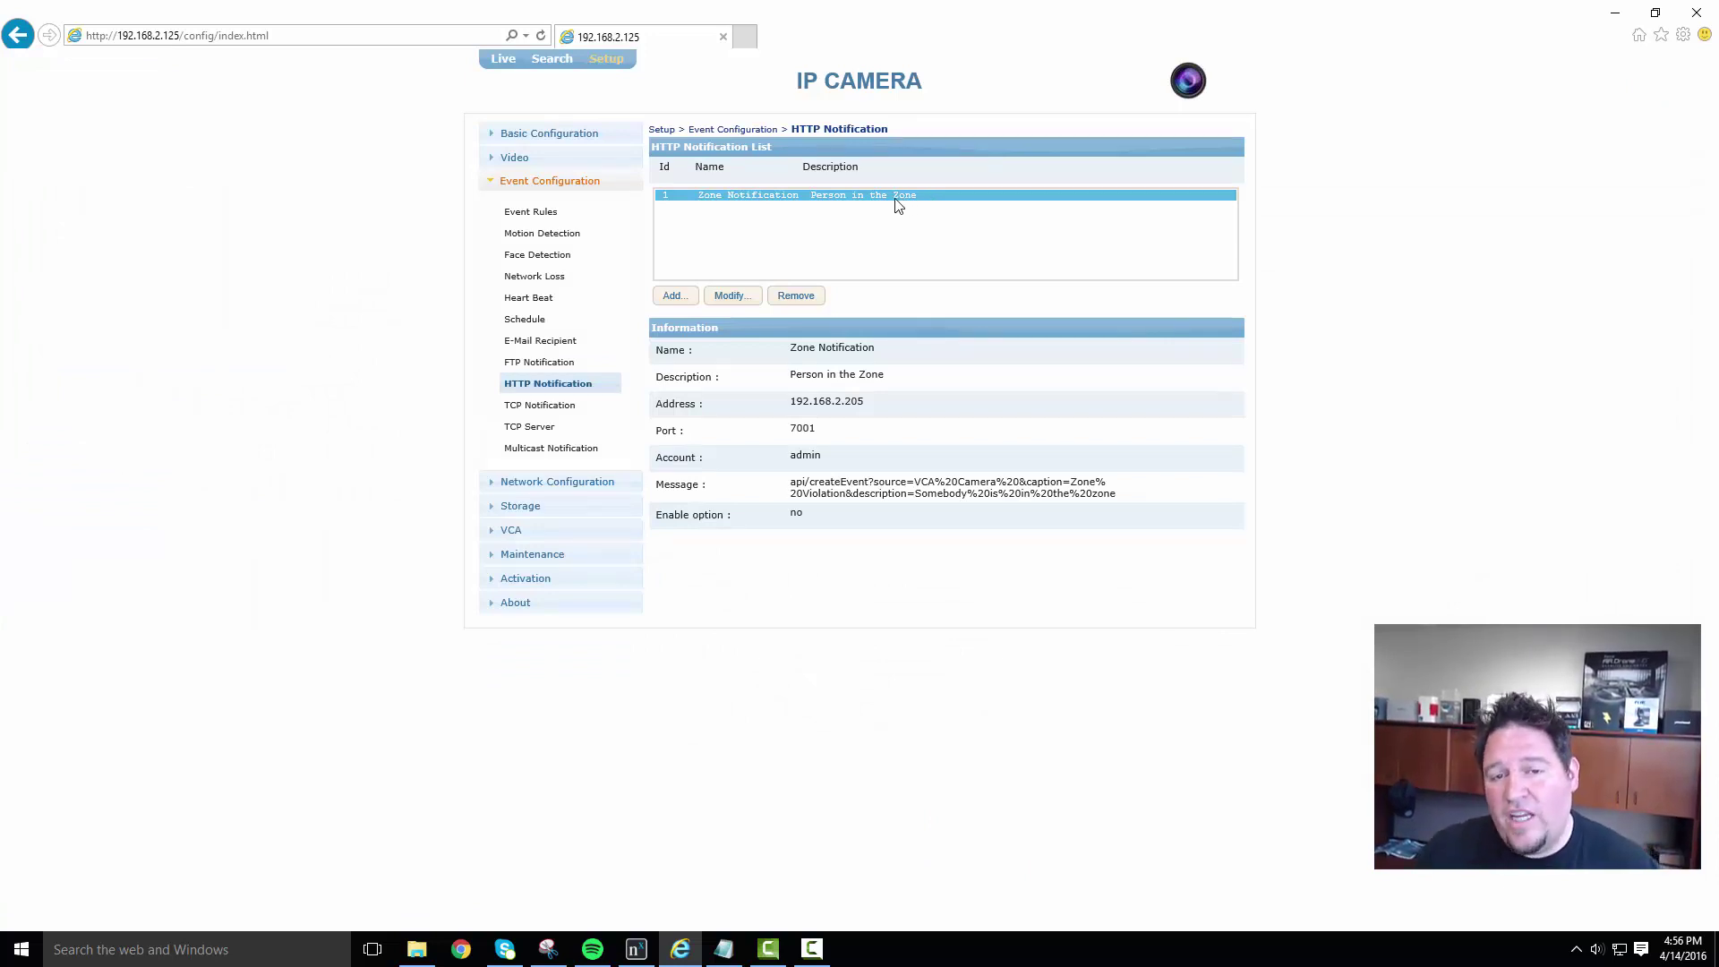
pyautogui.click(730, 297)
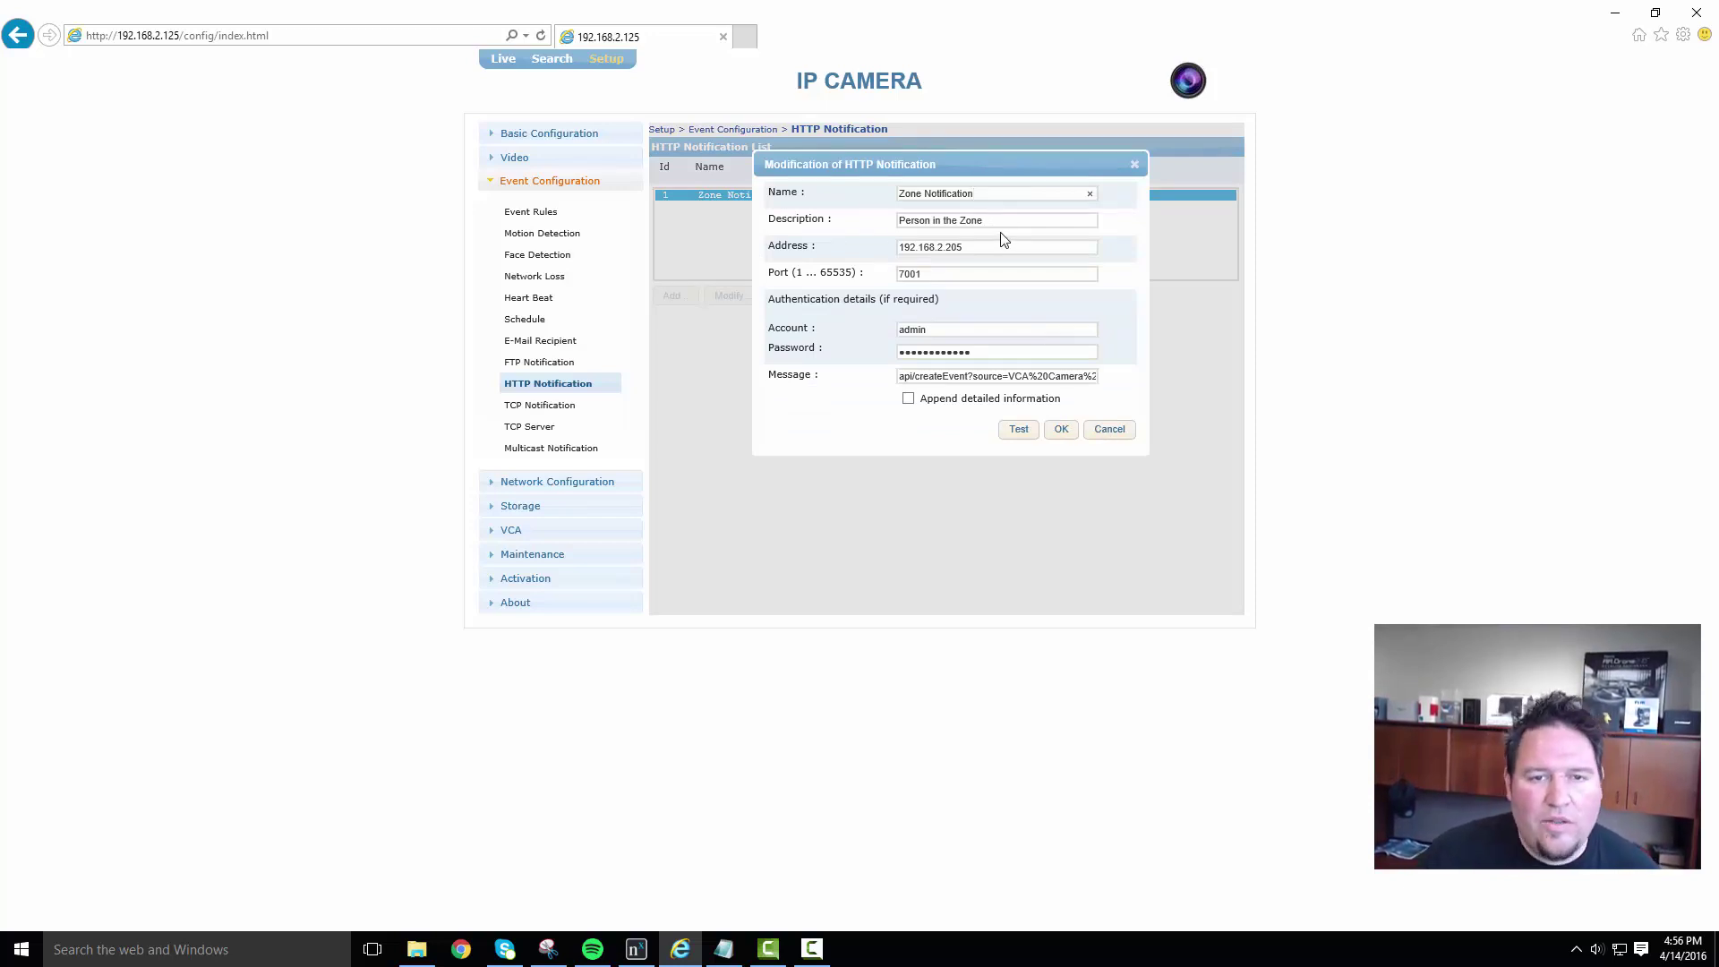
# Step: Highlight the notification's description and its destination address 192.168.2.205
pyautogui.moveTo(999, 219); pyautogui.dragTo(911, 256)
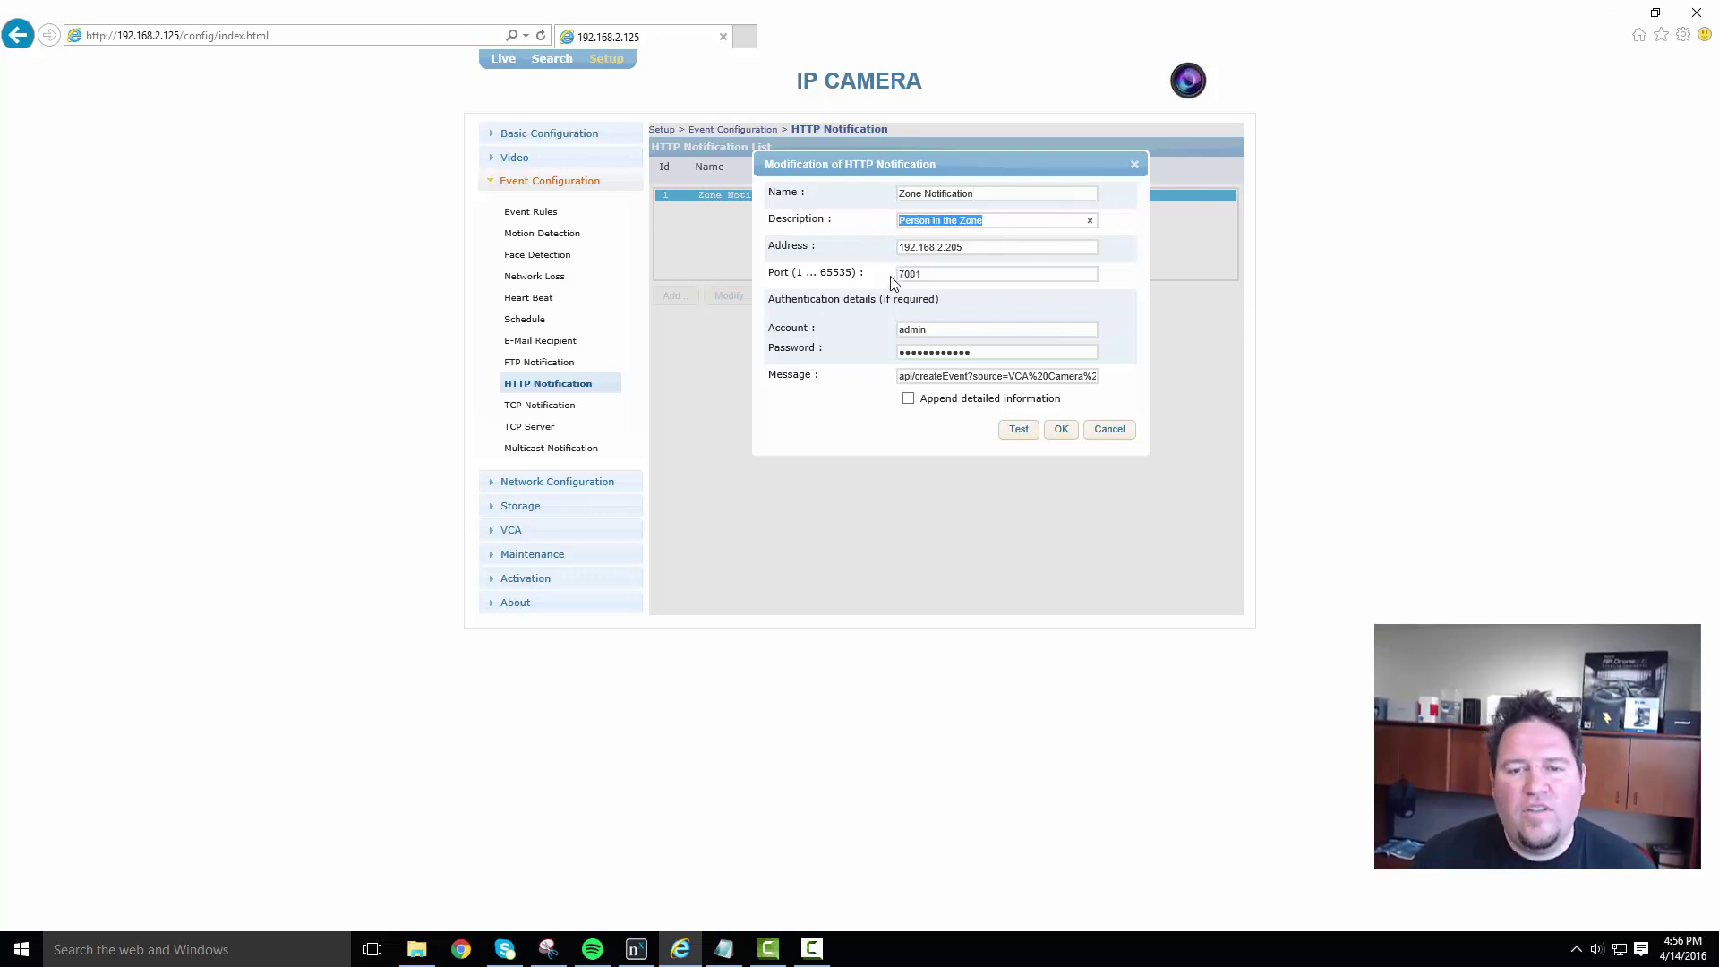
pyautogui.click(972, 257)
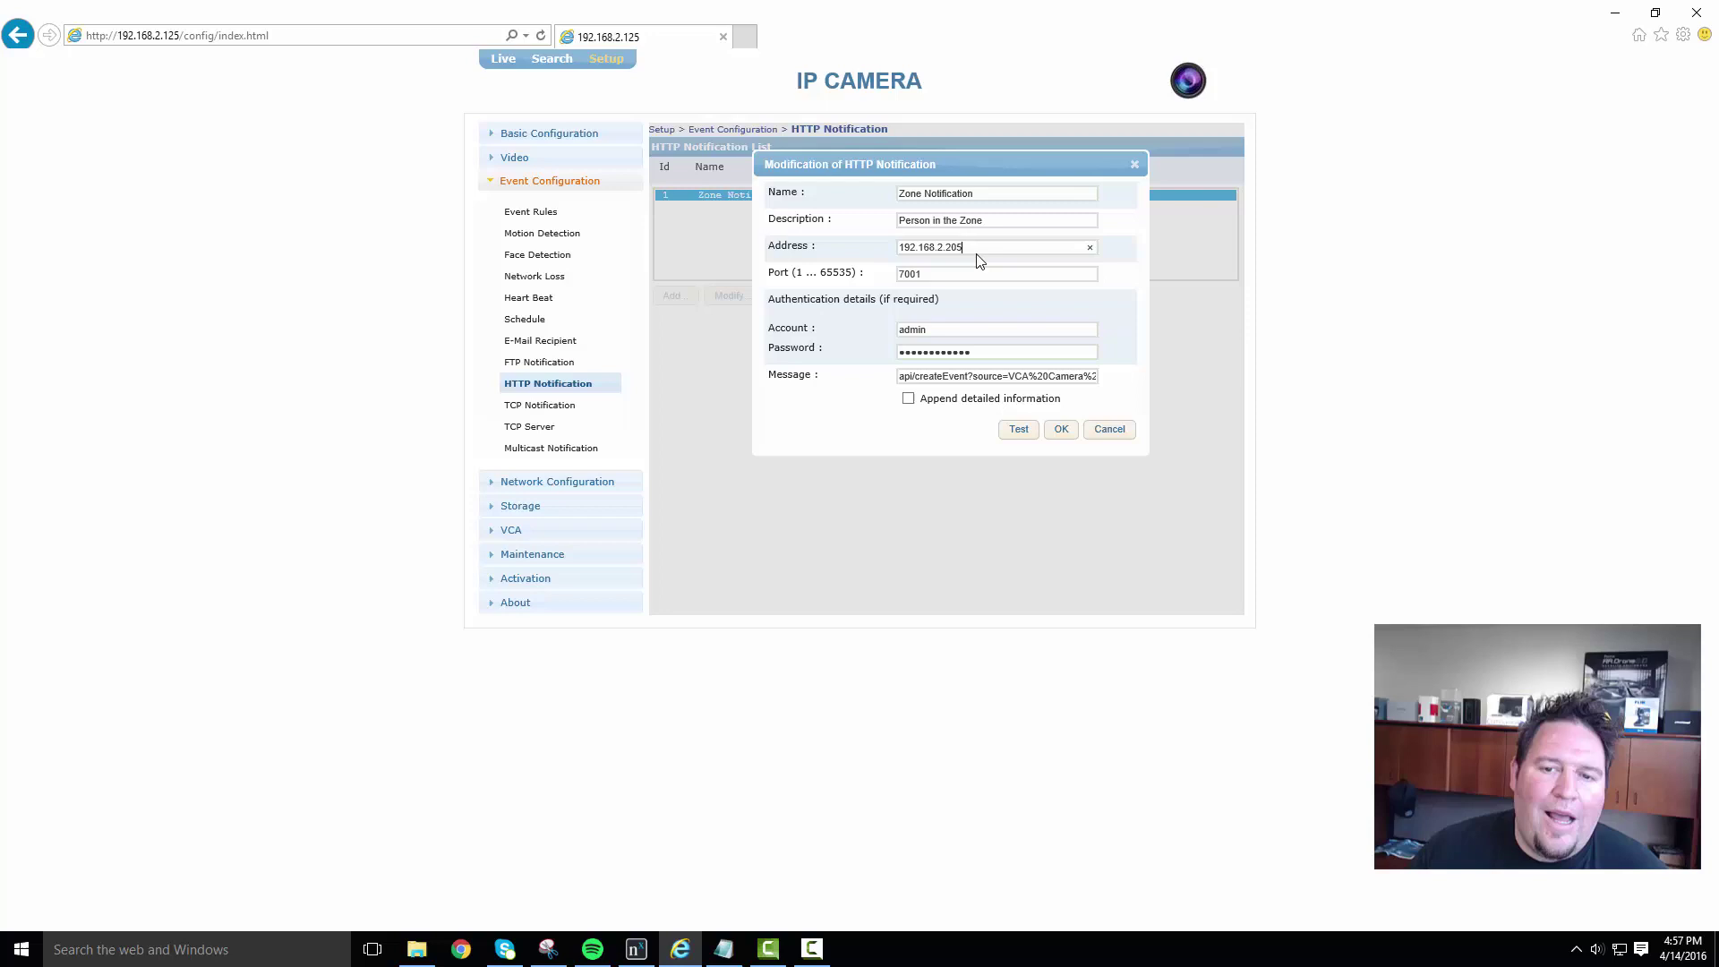
pyautogui.moveTo(978, 256); pyautogui.dragTo(886, 257)
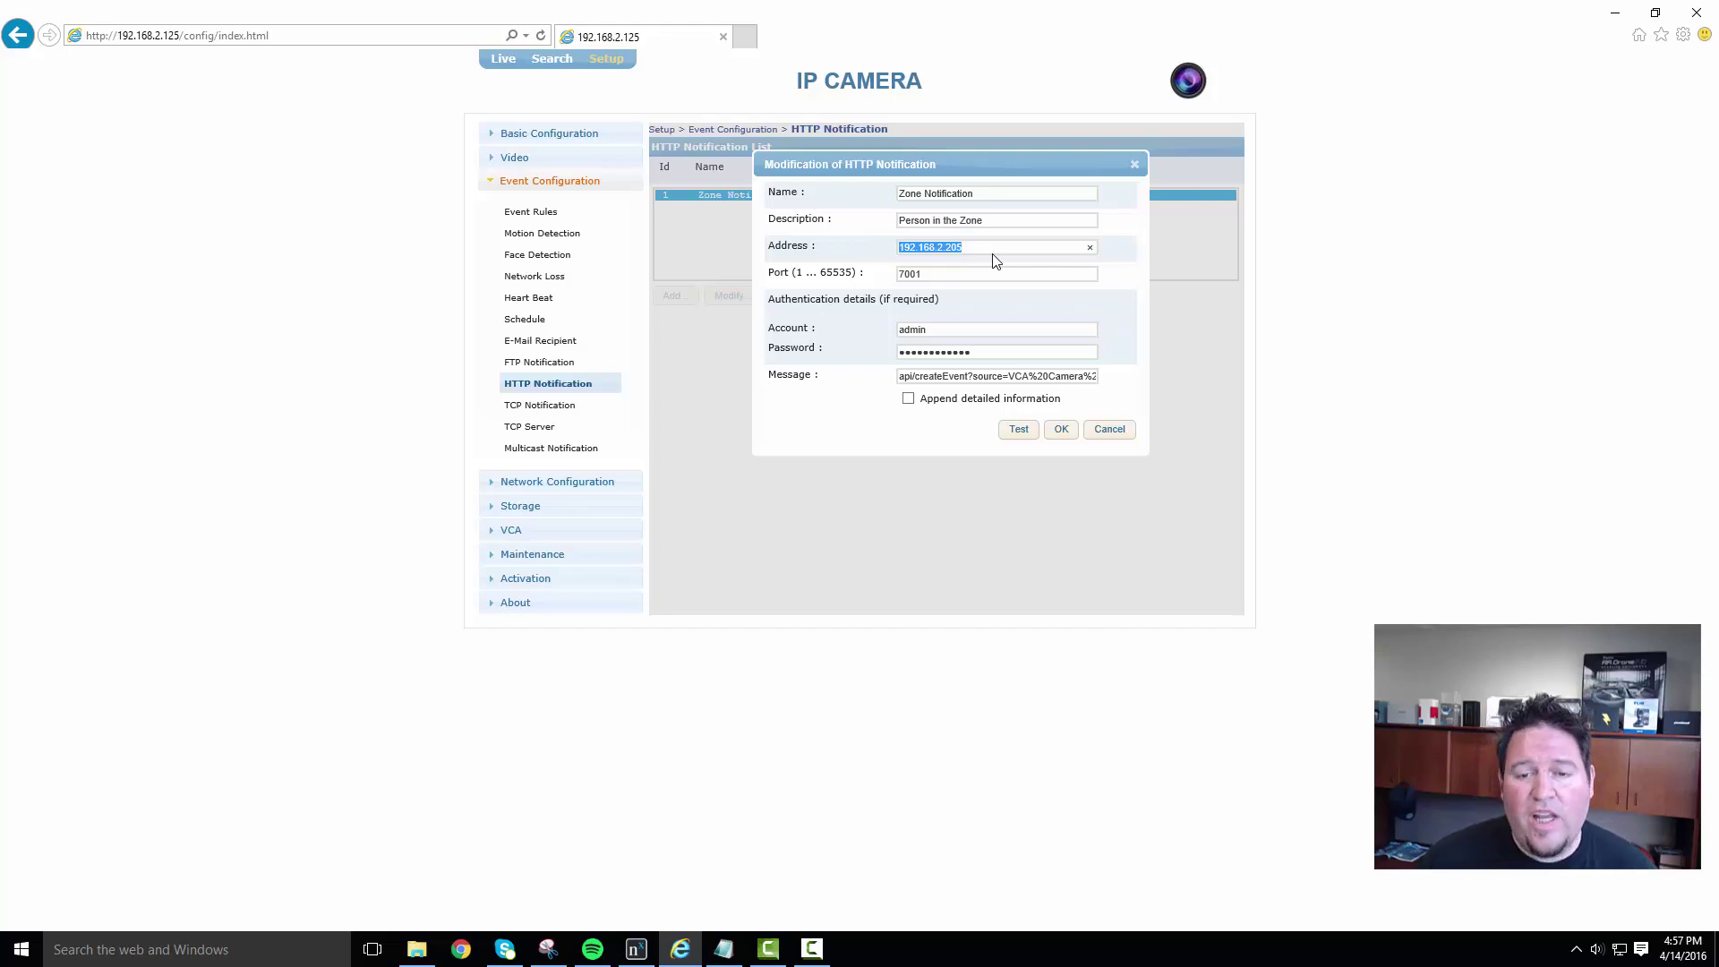
# Step: Close the Nx camera settings and locate the Tower server at 192.168.2.205 under Nx2
pyautogui.click(637, 949)
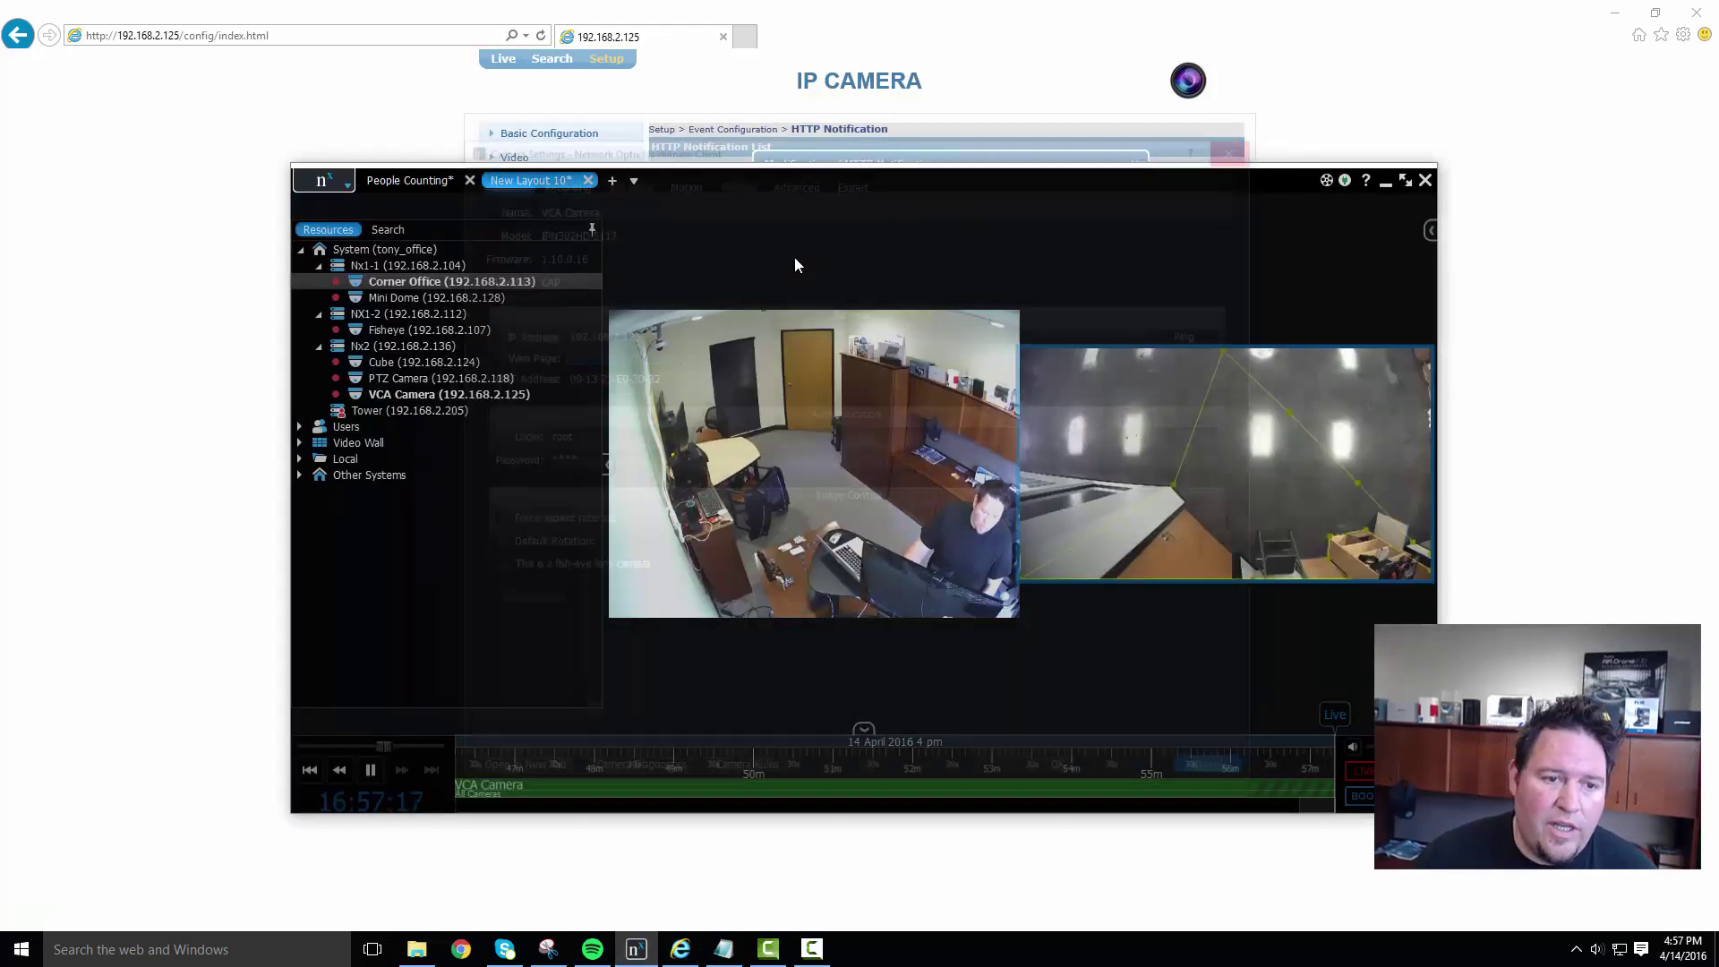
pyautogui.click(1244, 143)
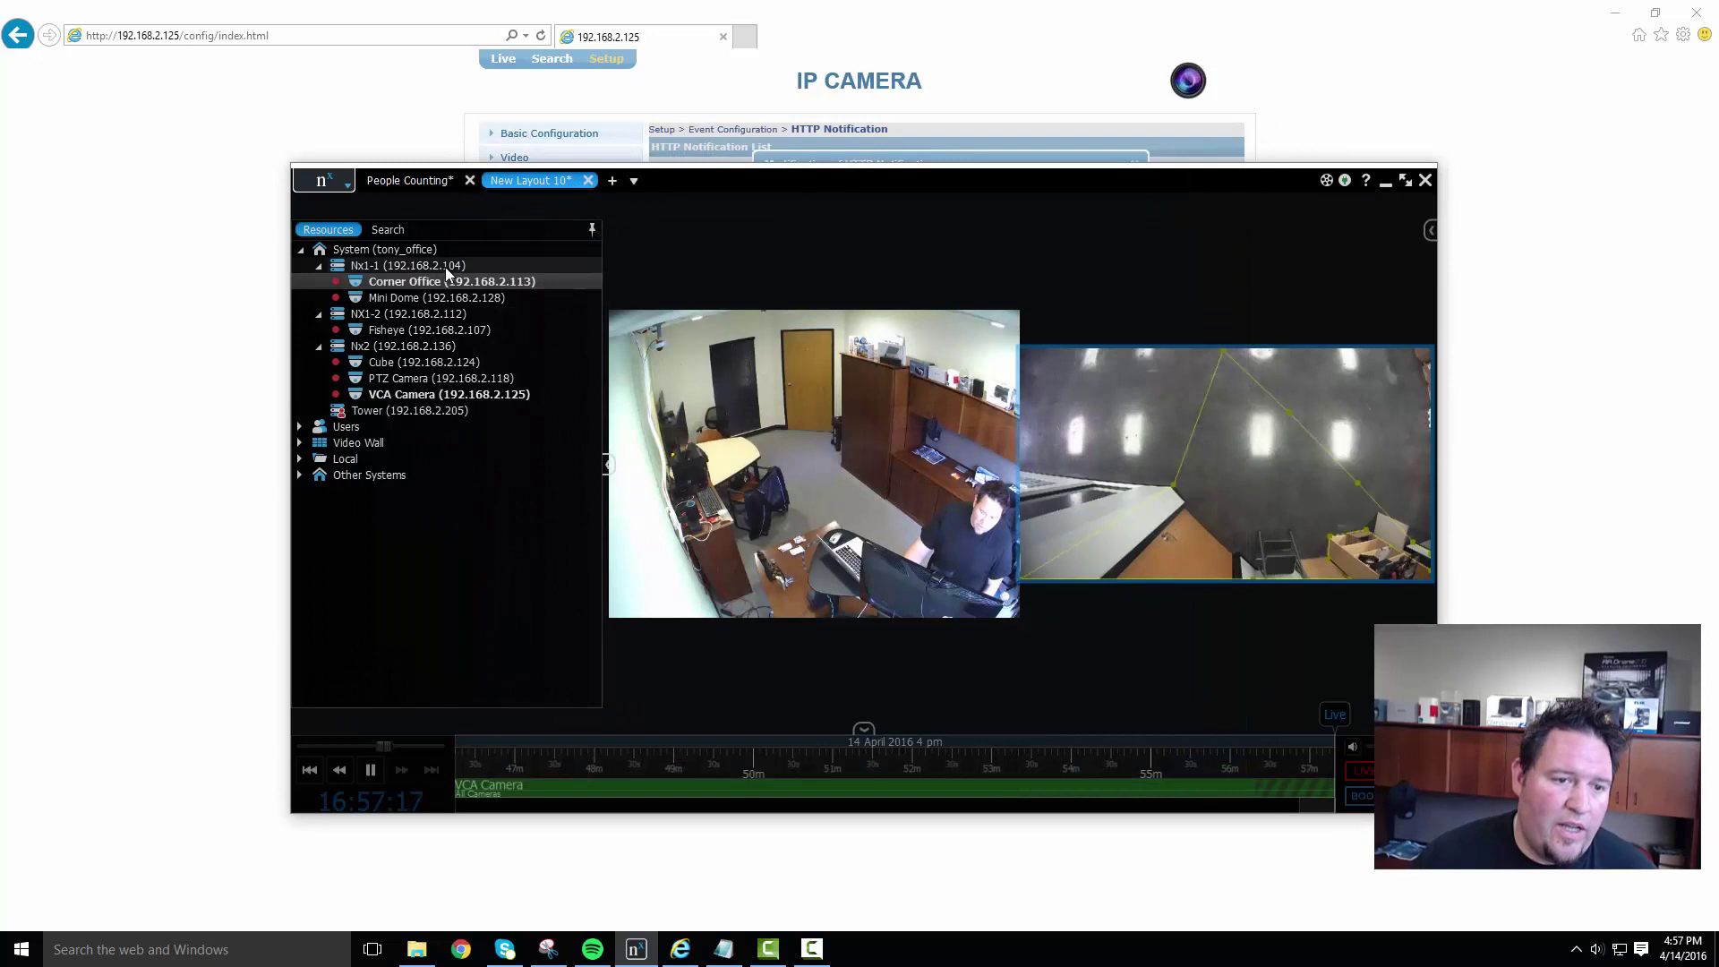
pyautogui.click(447, 266)
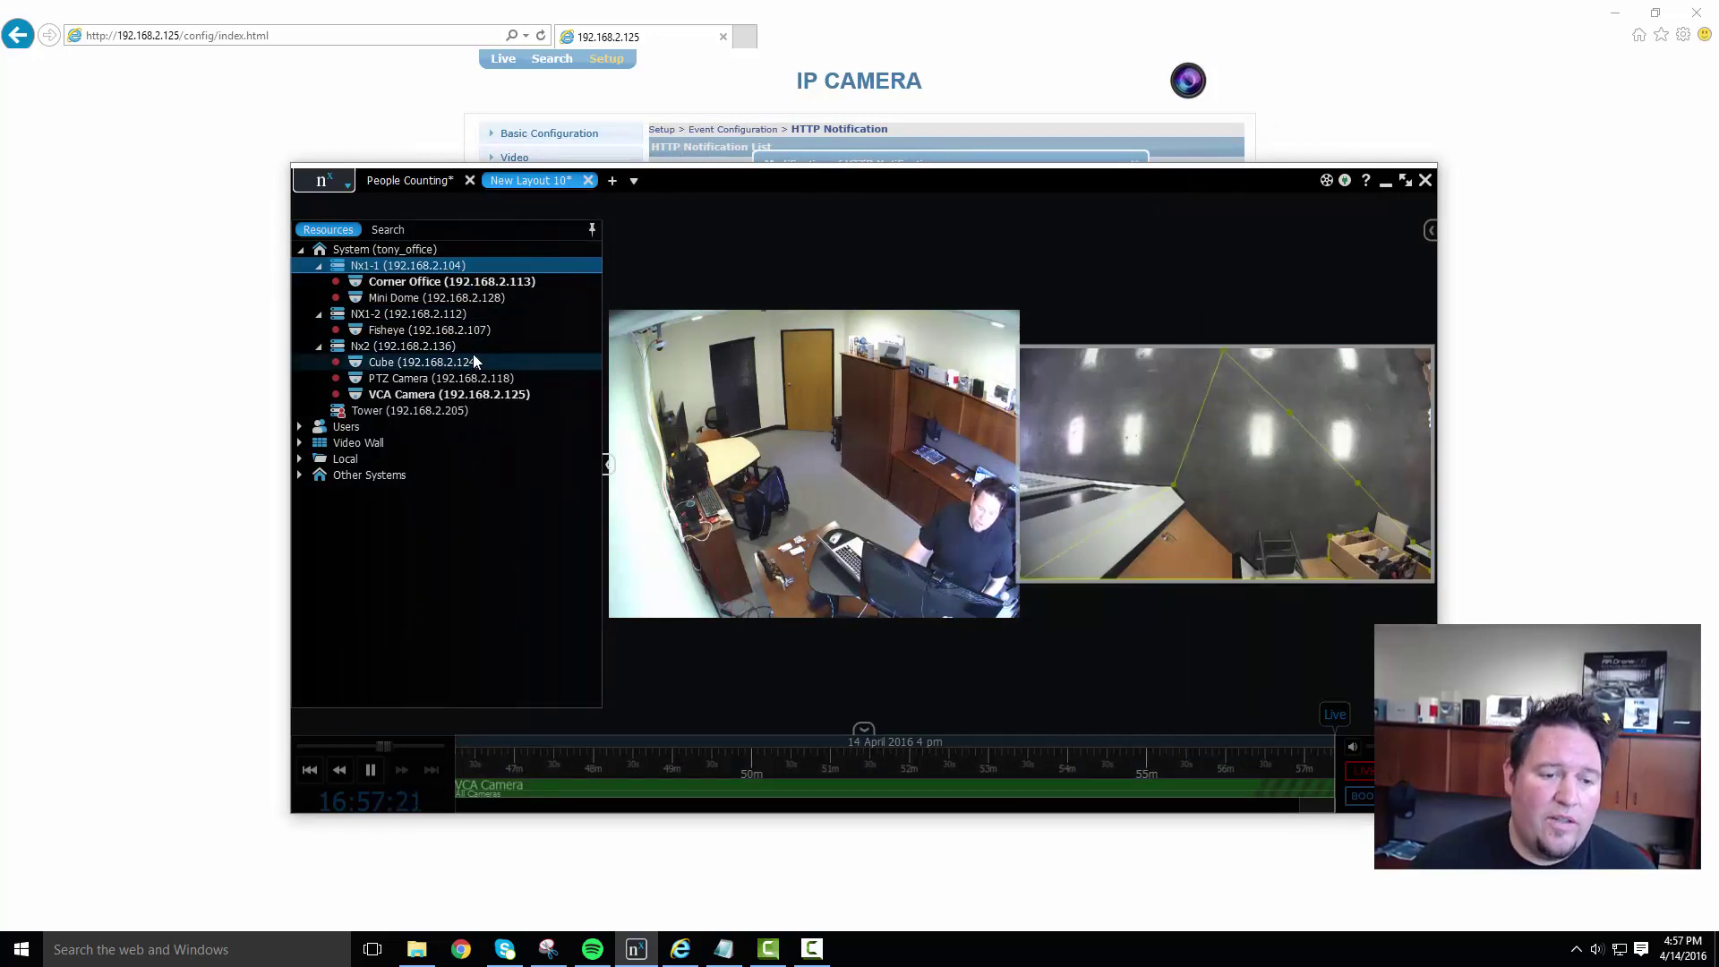
pyautogui.click(478, 348)
pyautogui.click(474, 408)
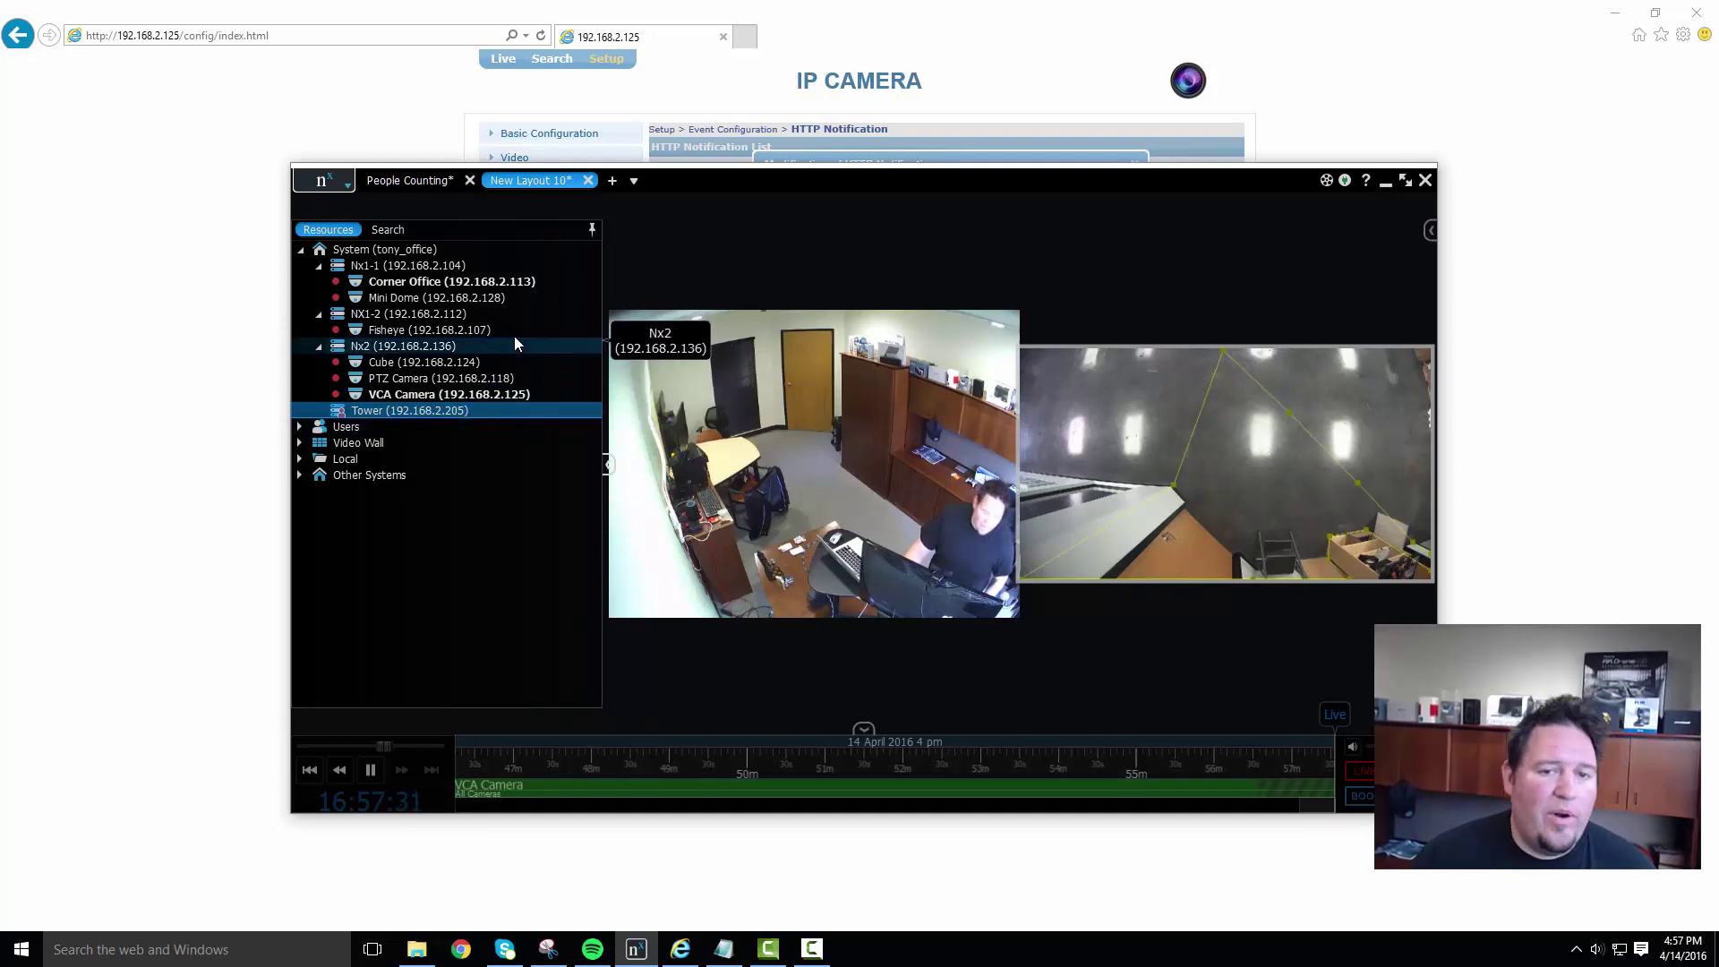
# Step: Bring back the Zone Notification settings and highlight its port value 7001
pyautogui.click(924, 155)
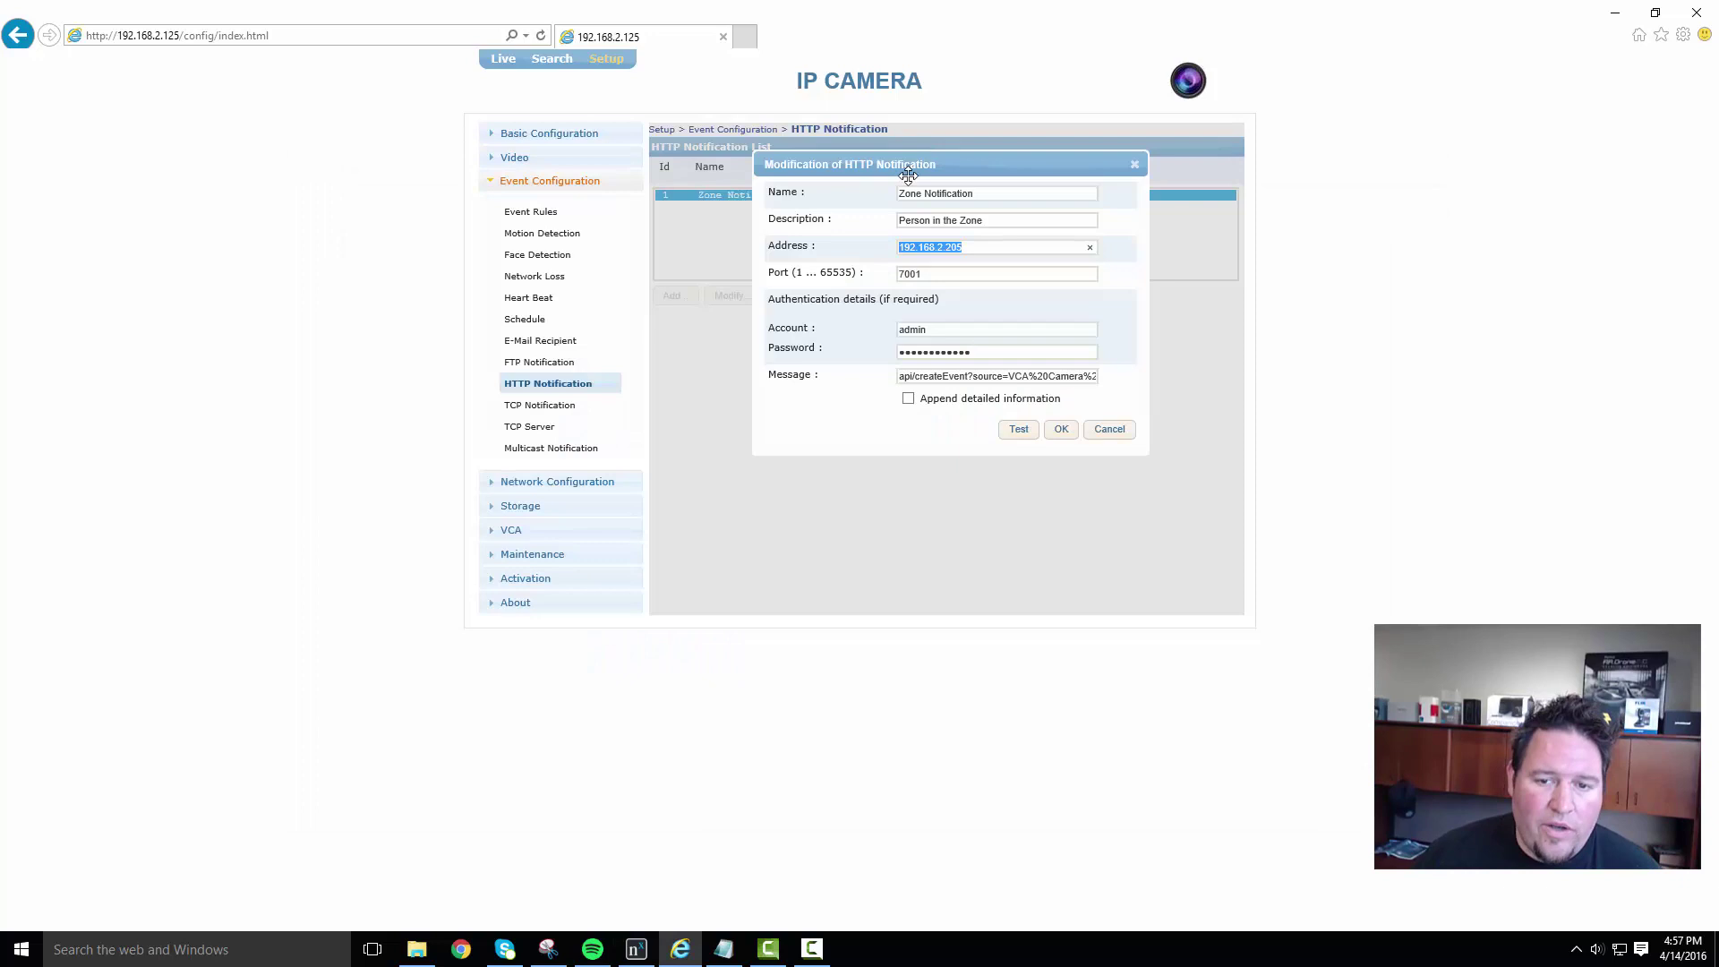
pyautogui.moveTo(934, 276); pyautogui.dragTo(884, 277)
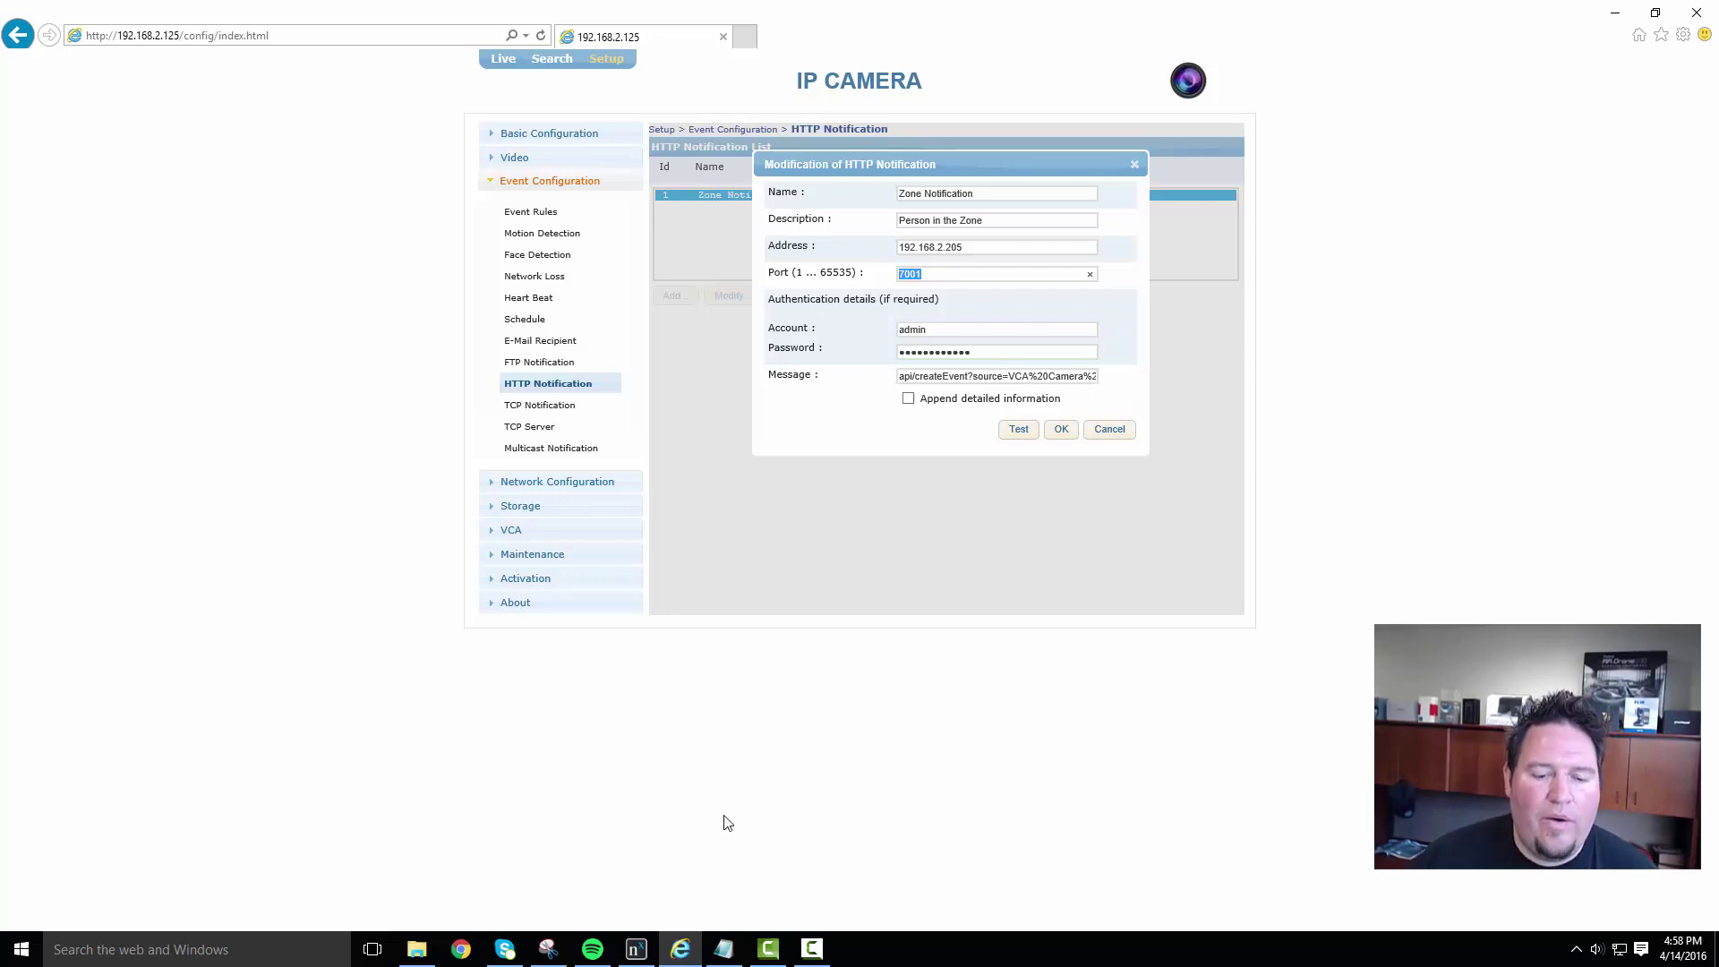
# Step: Open the server's Web Client from the Nx Main Menu and log in to Web Admin
pyautogui.click(636, 949)
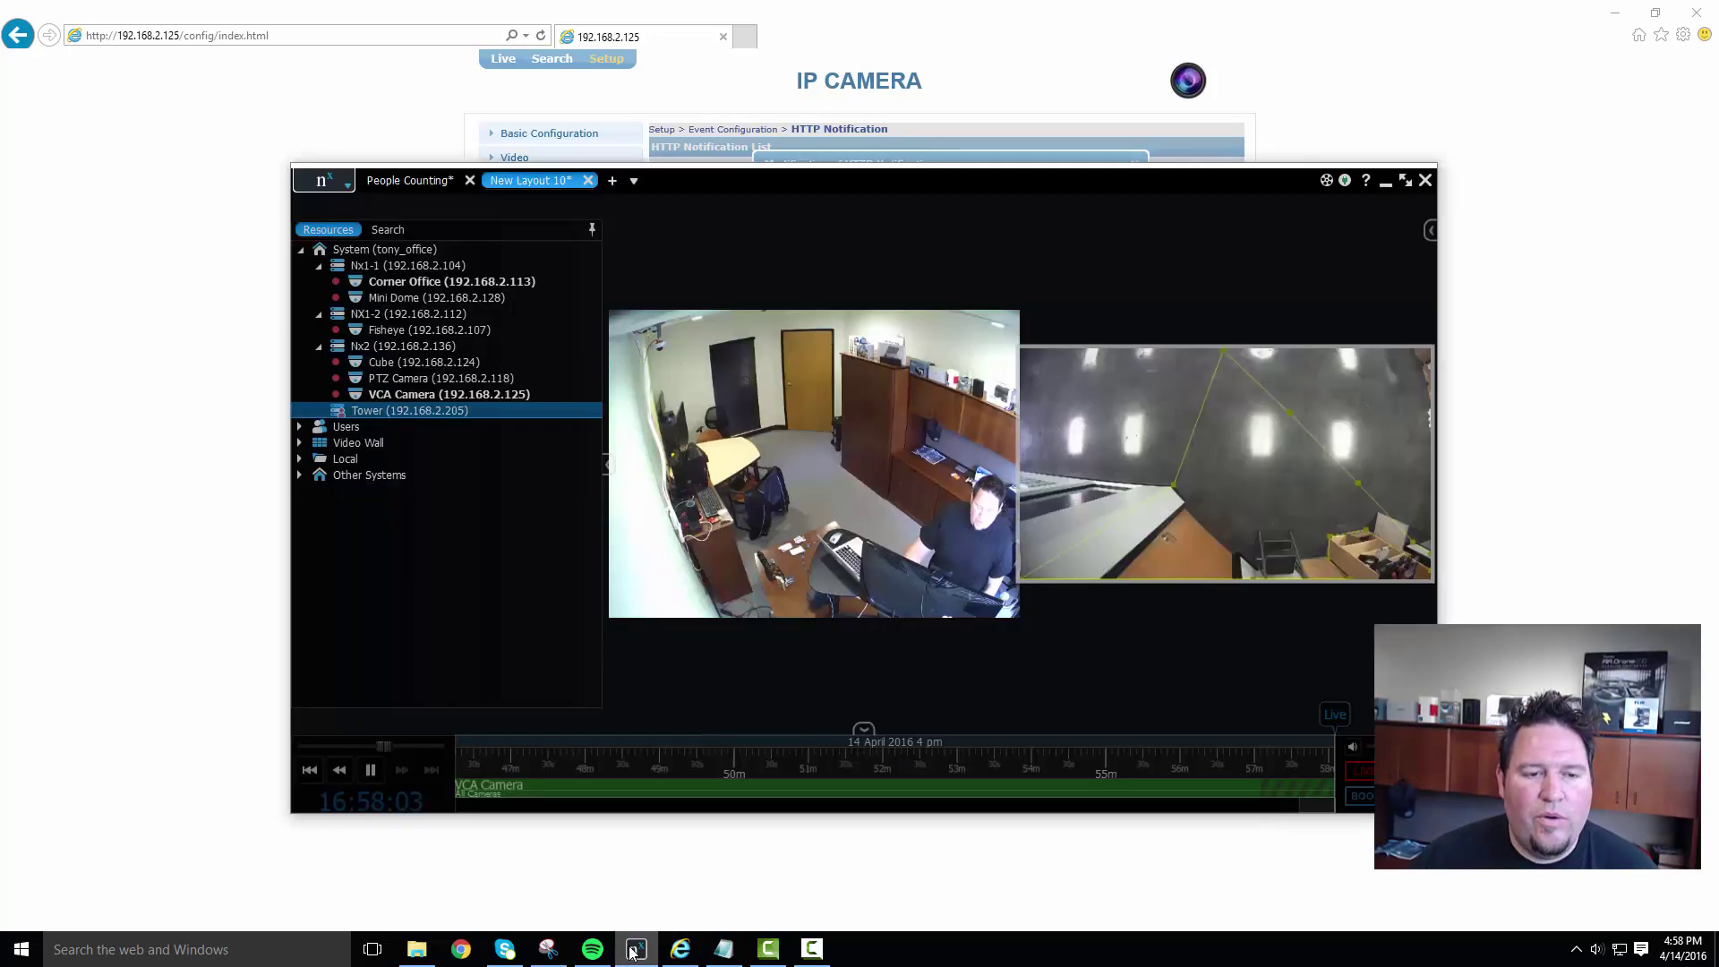
pyautogui.click(337, 184)
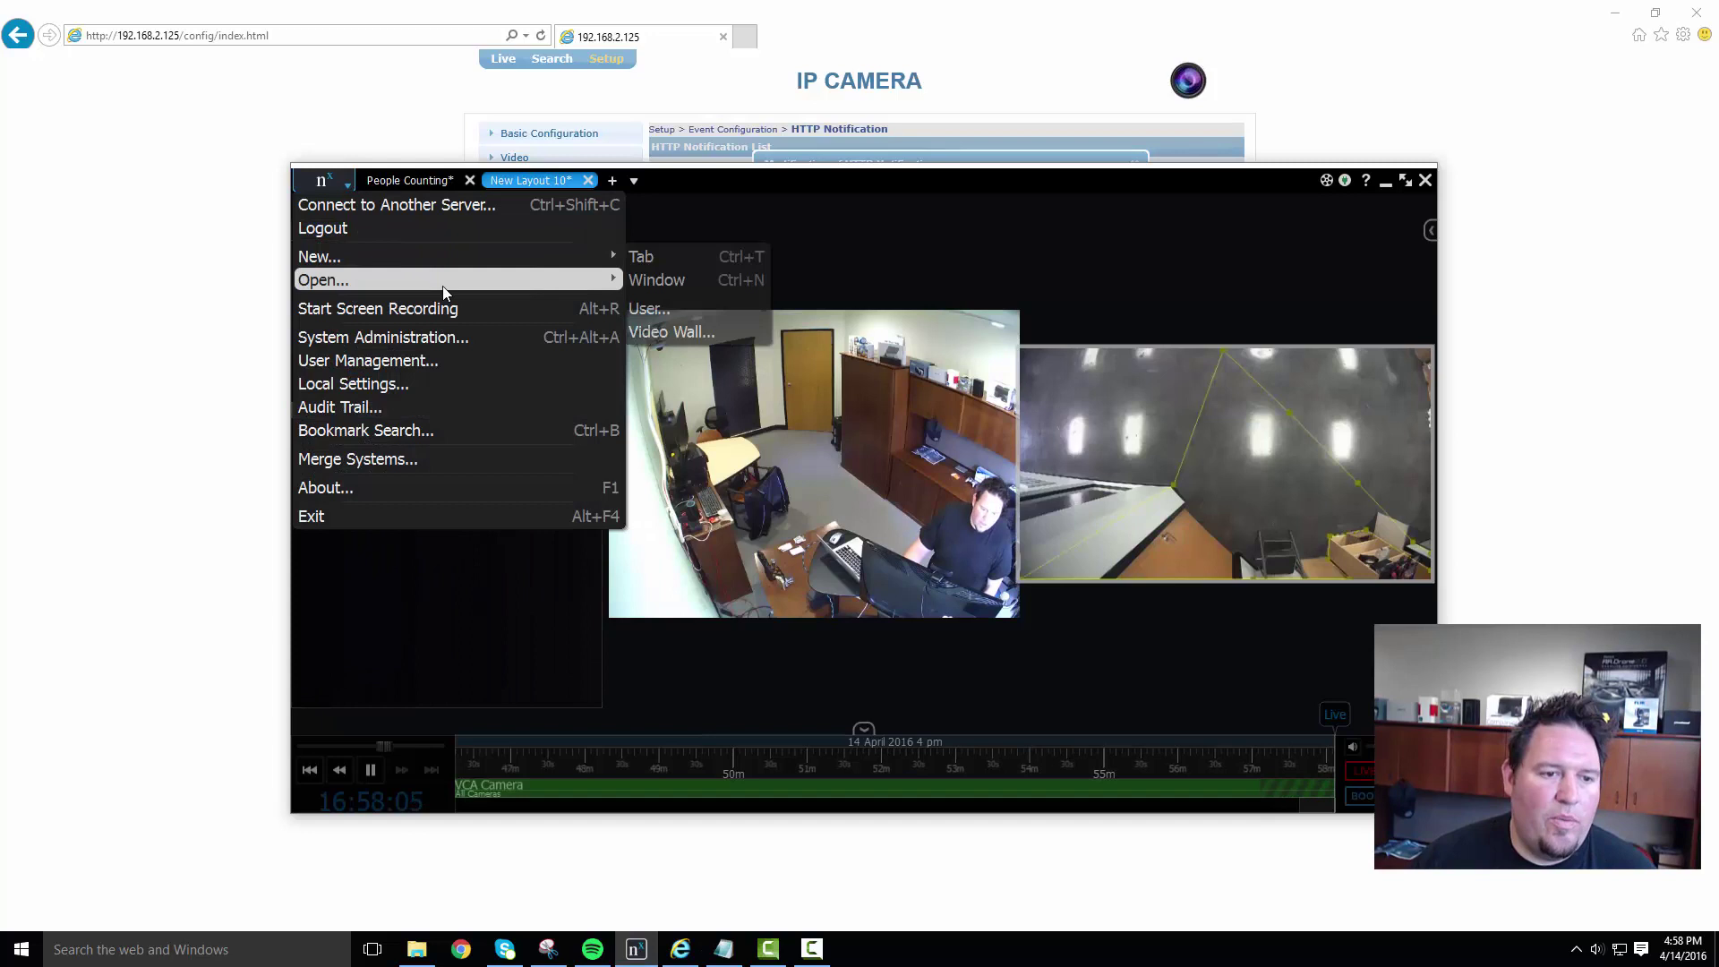
pyautogui.moveTo(618, 279)
pyautogui.click(706, 331)
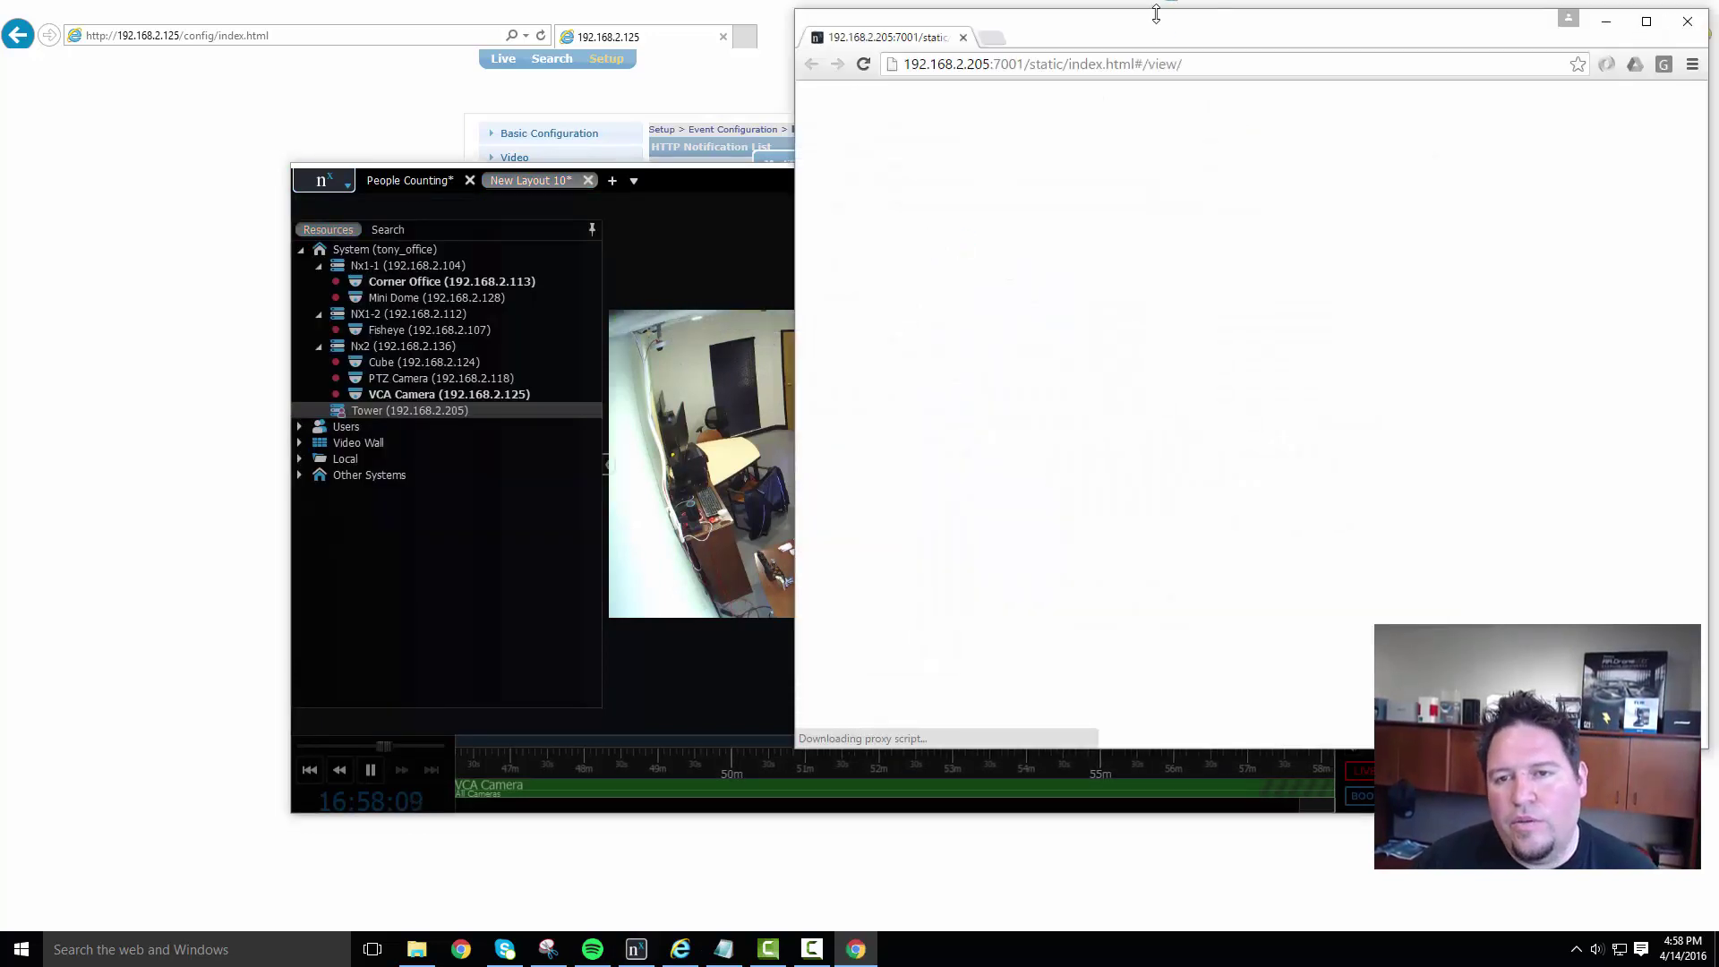
pyautogui.moveTo(1155, 18); pyautogui.dragTo(836, 31)
pyautogui.click(746, 403)
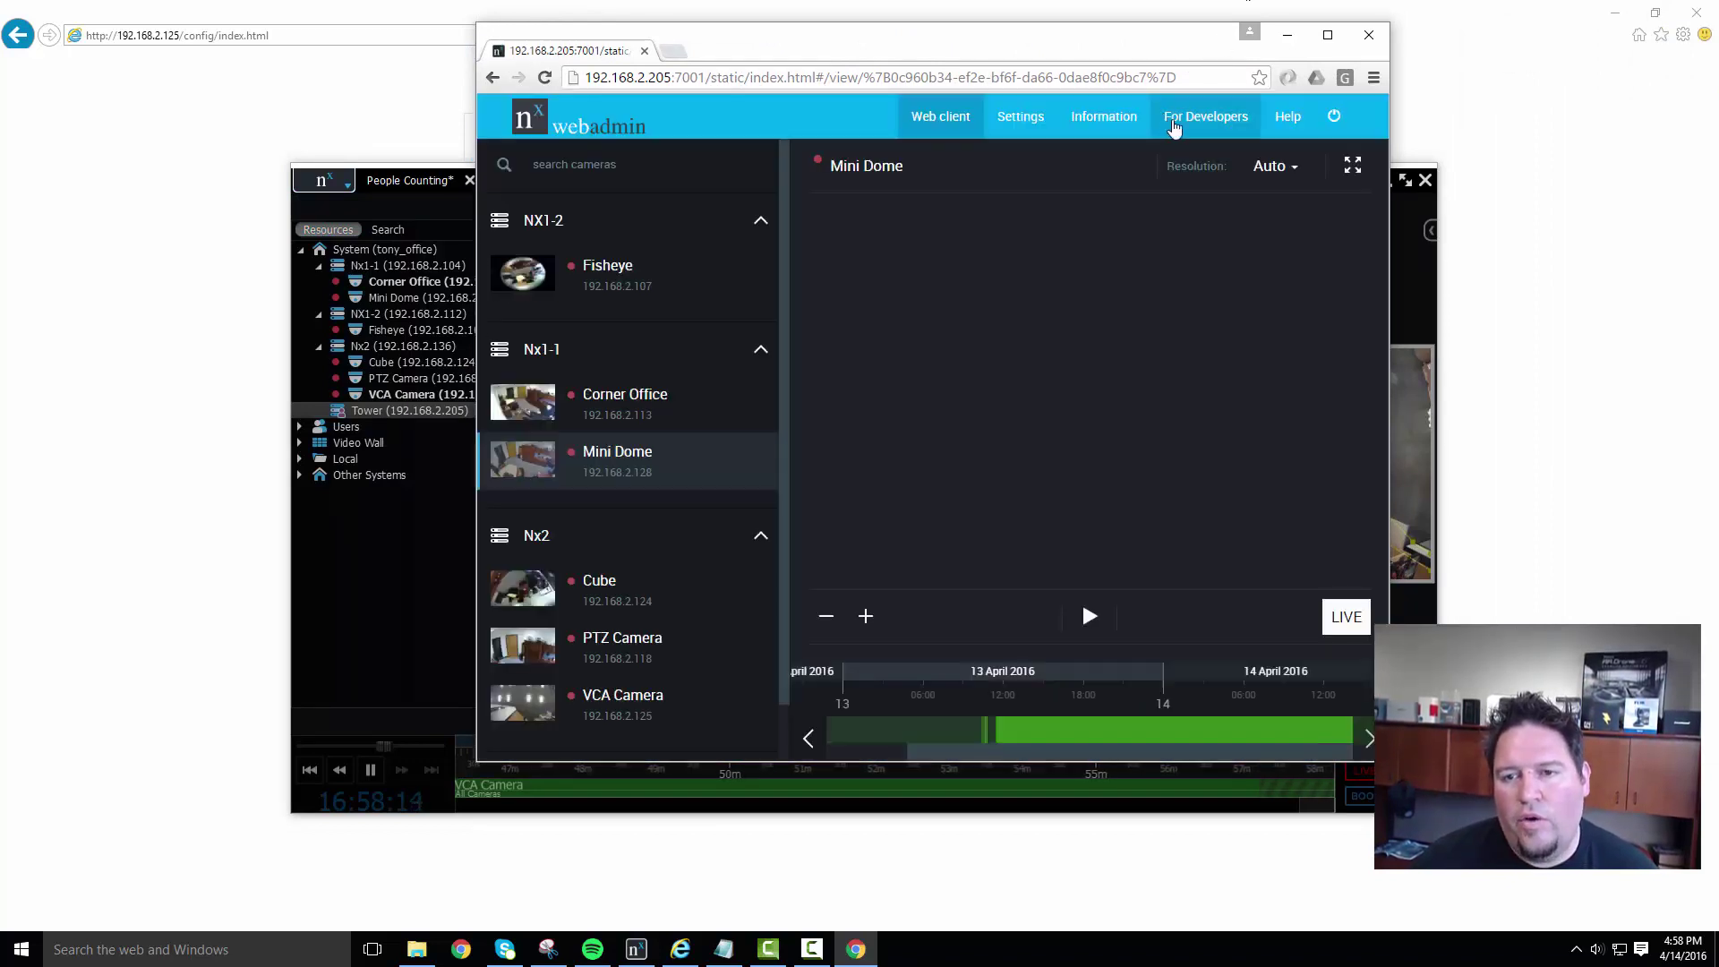
# Step: Open For Developers > API documentation and search the page for createEvent
pyautogui.click(1206, 117)
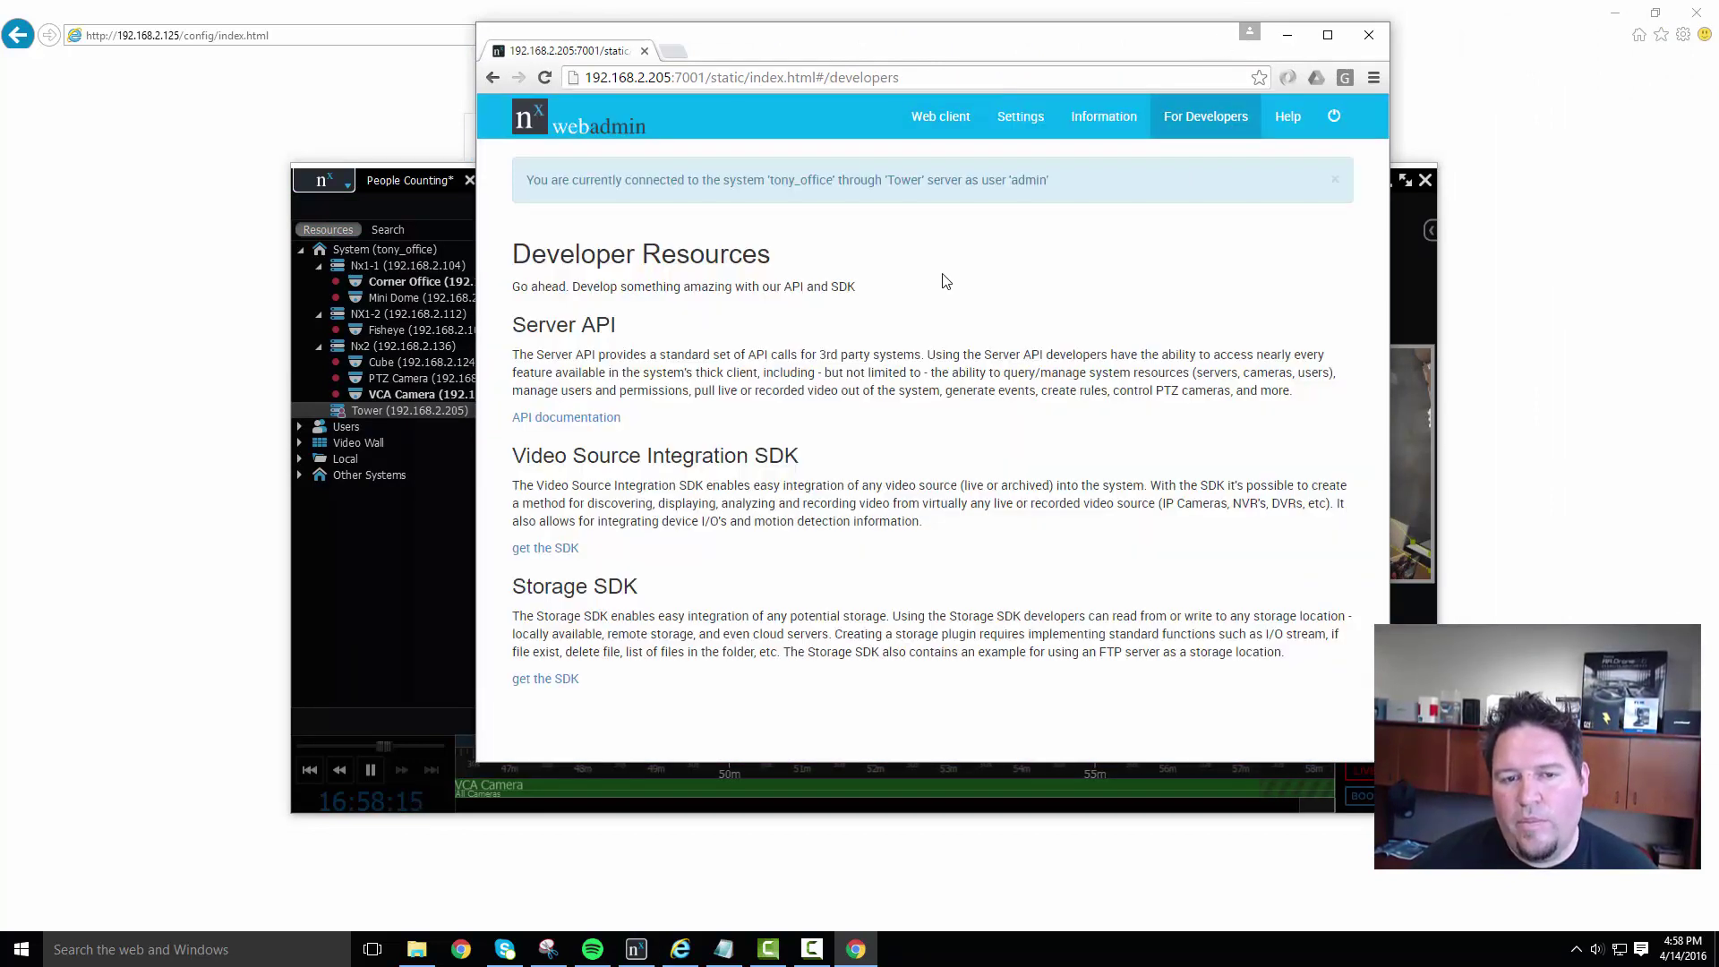
pyautogui.click(573, 418)
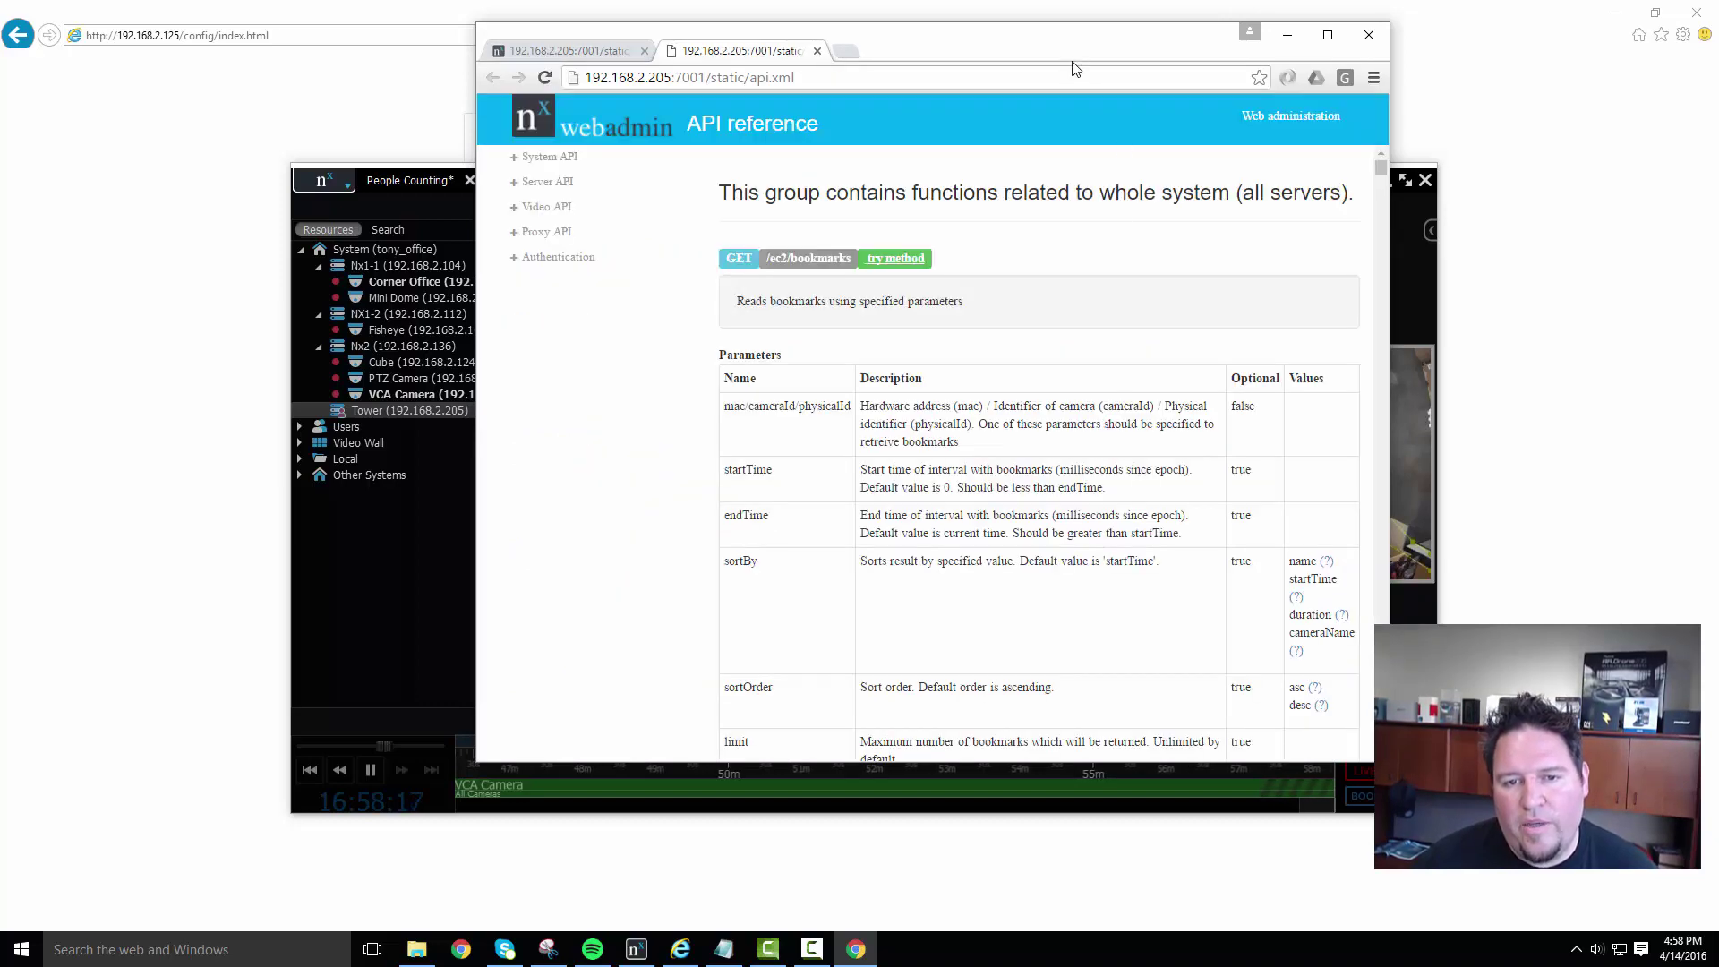
pyautogui.moveTo(1025, 59); pyautogui.dragTo(837, 76)
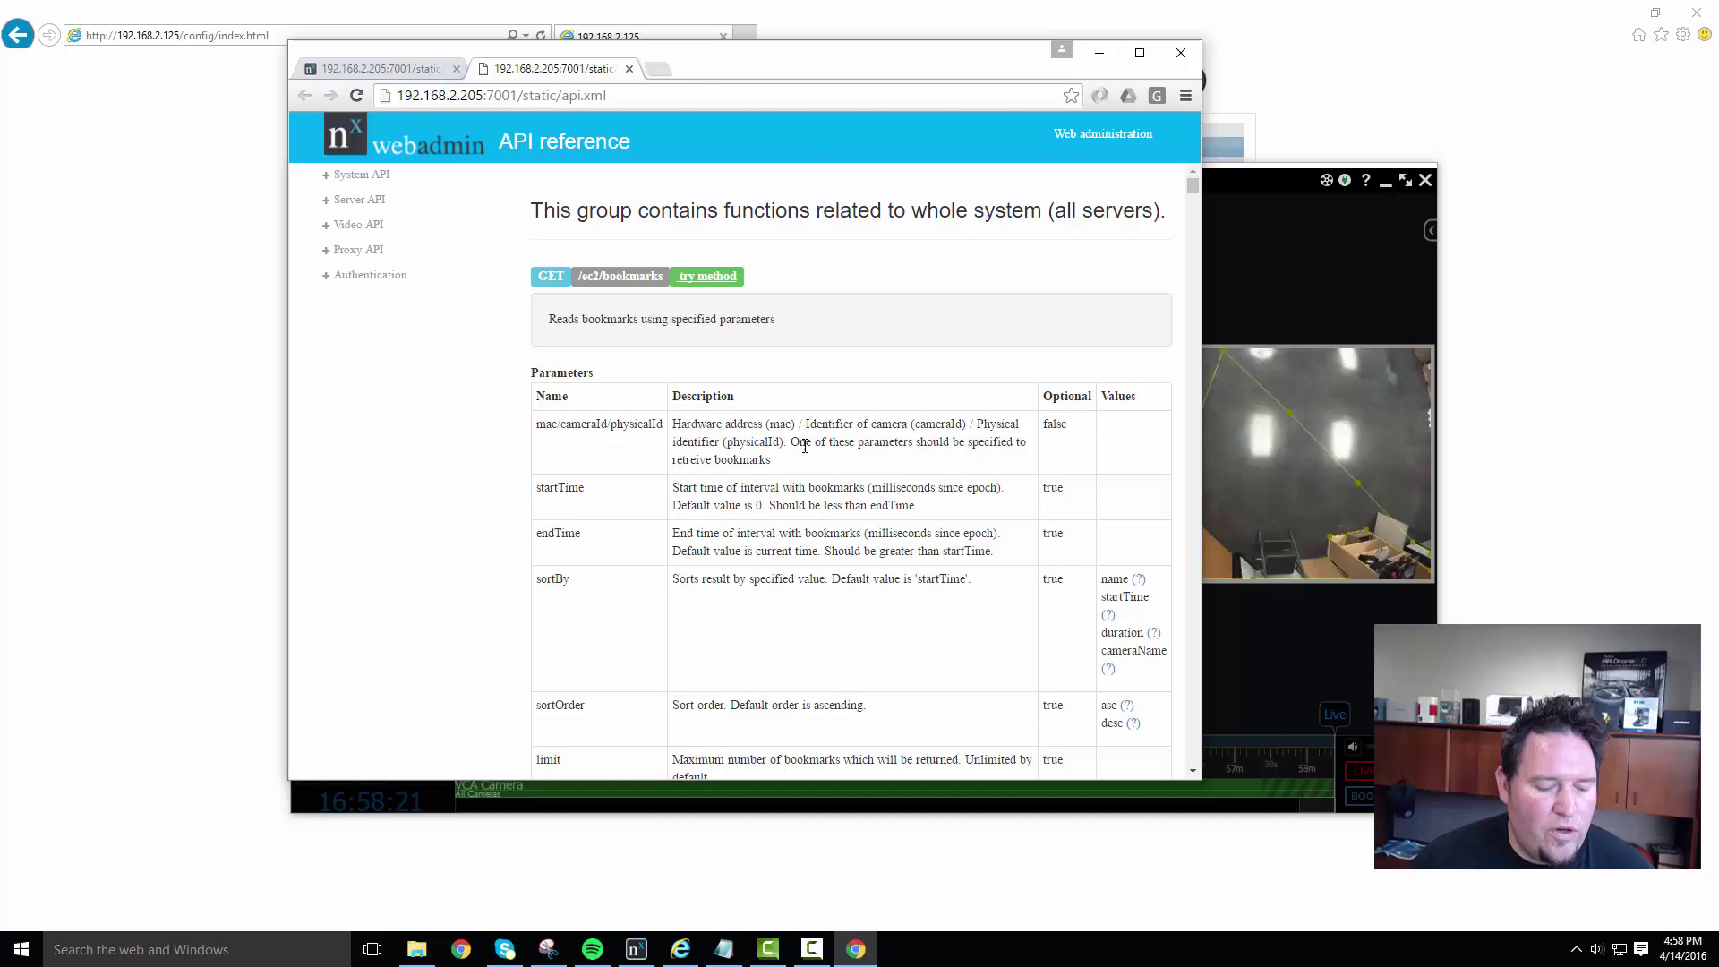
pyautogui.hotkey('ctrl', 'f')
pyautogui.write('create')
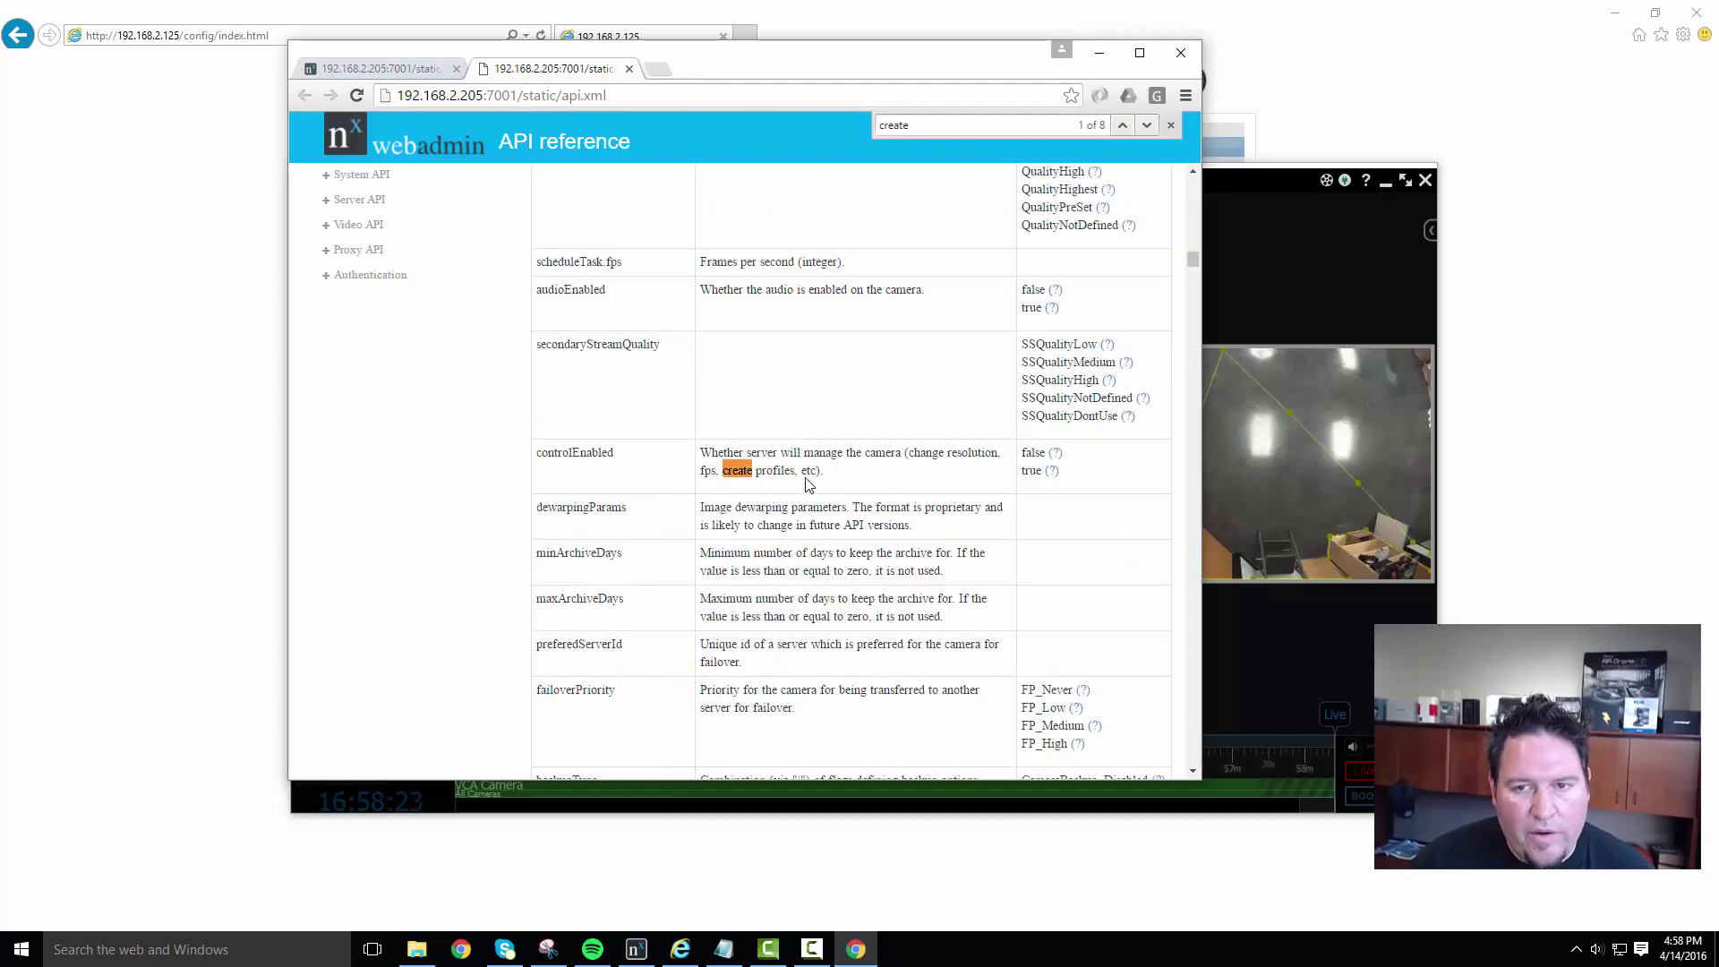
pyautogui.write('e')
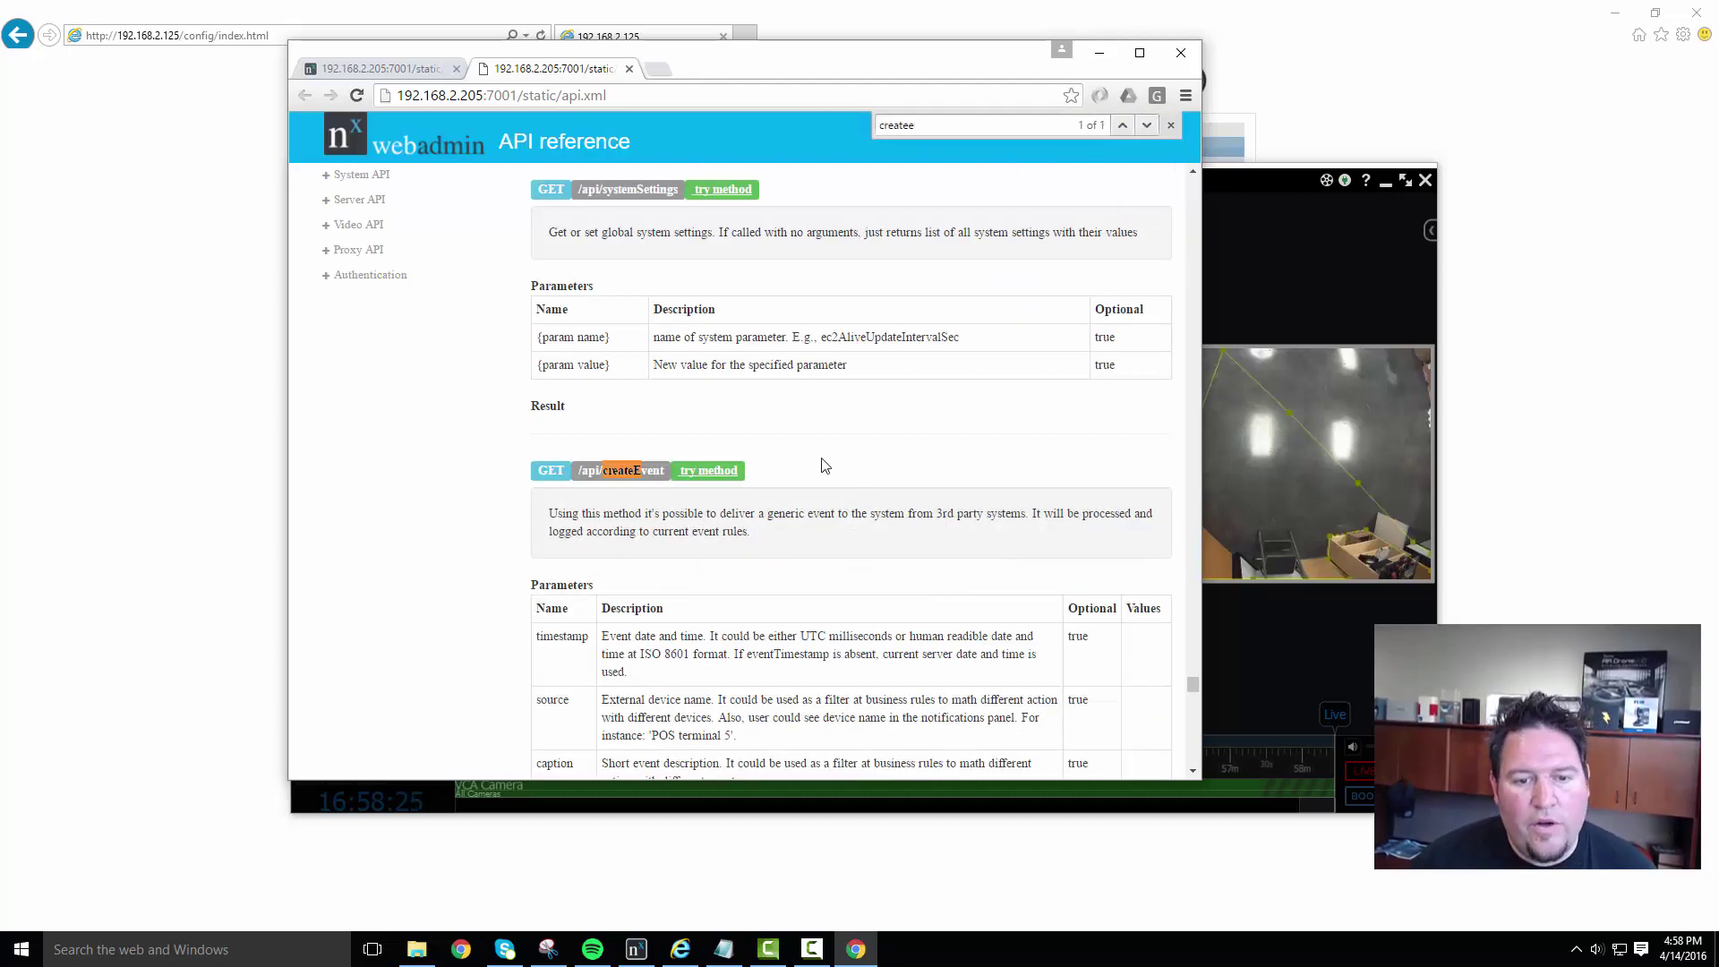
pyautogui.scroll(1, 850, 474)
pyautogui.scroll(-4, 842, 476)
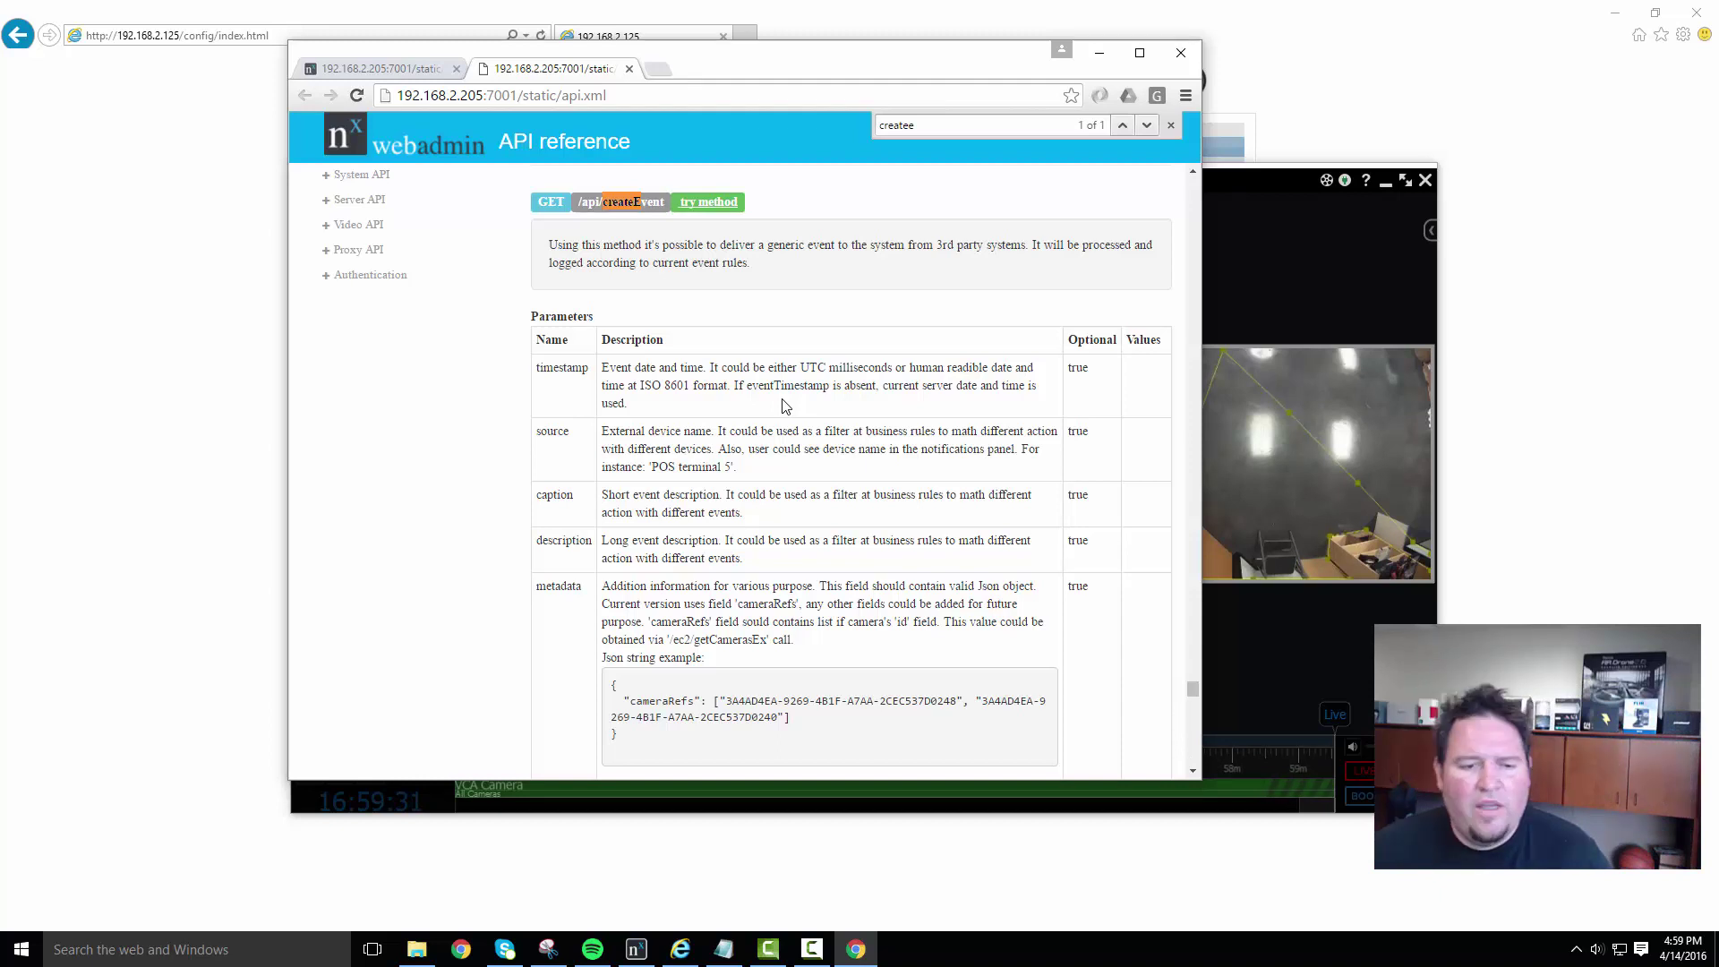
pyautogui.scroll(-2, 783, 407)
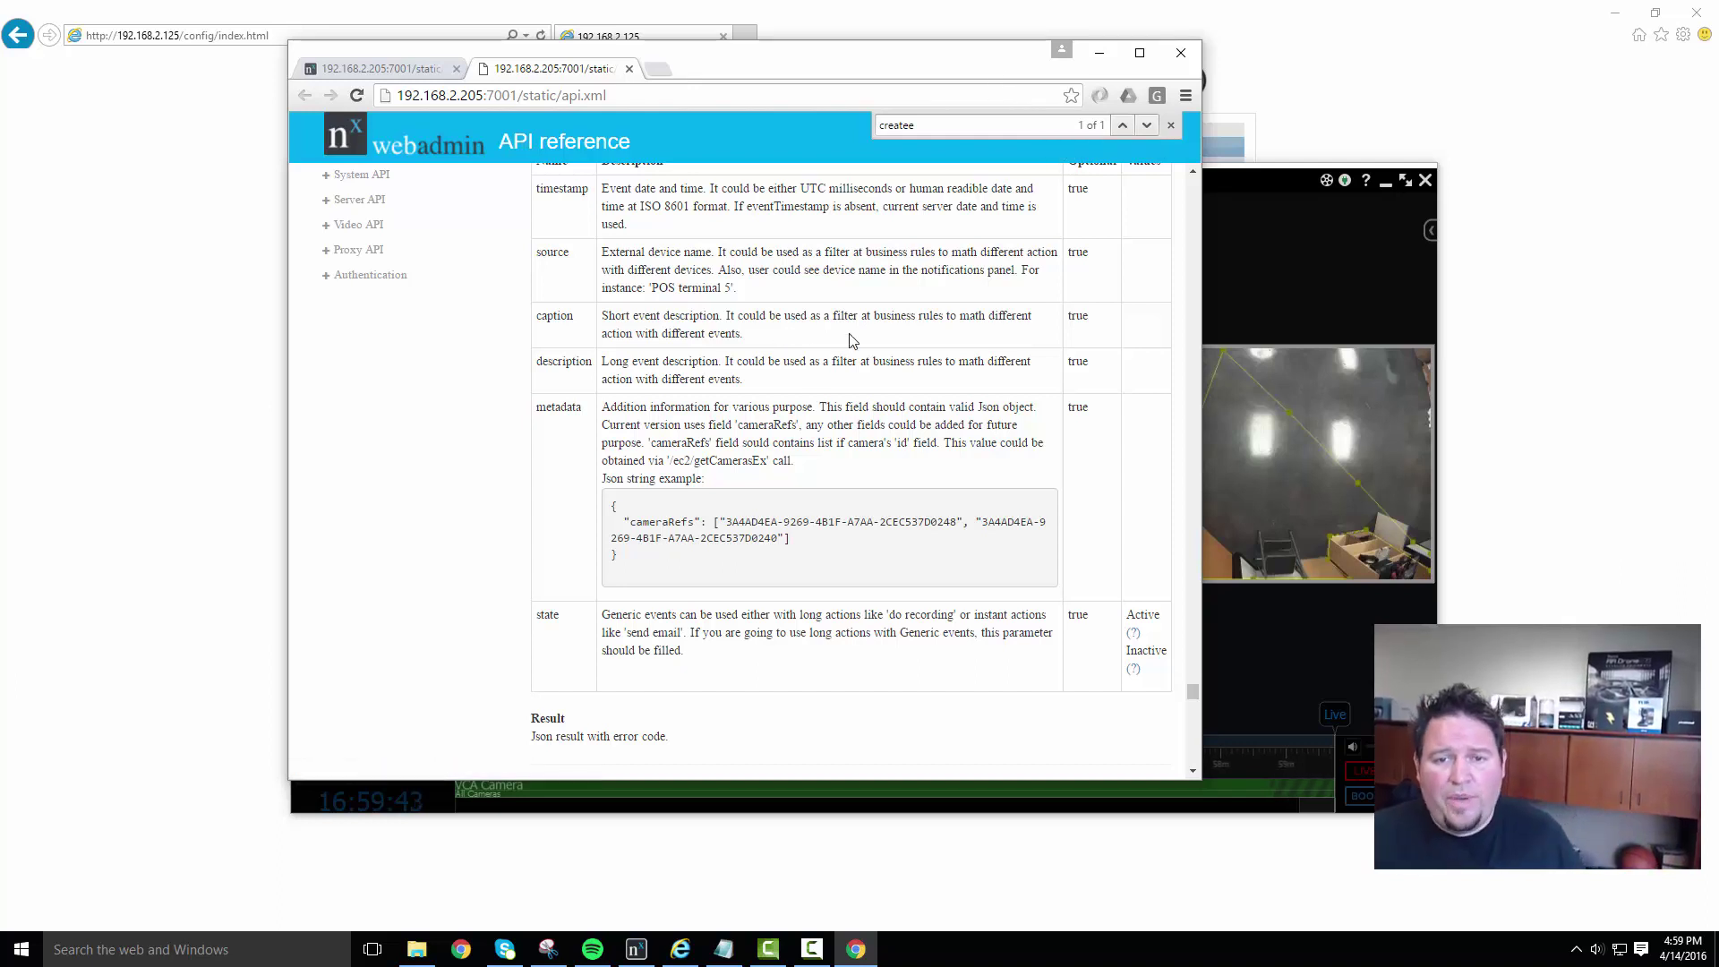
pyautogui.scroll(-1, 912, 334)
# Step: Run the createEvent example request, then resend it with a ?source= parameter appended
pyautogui.scroll(5, 912, 334)
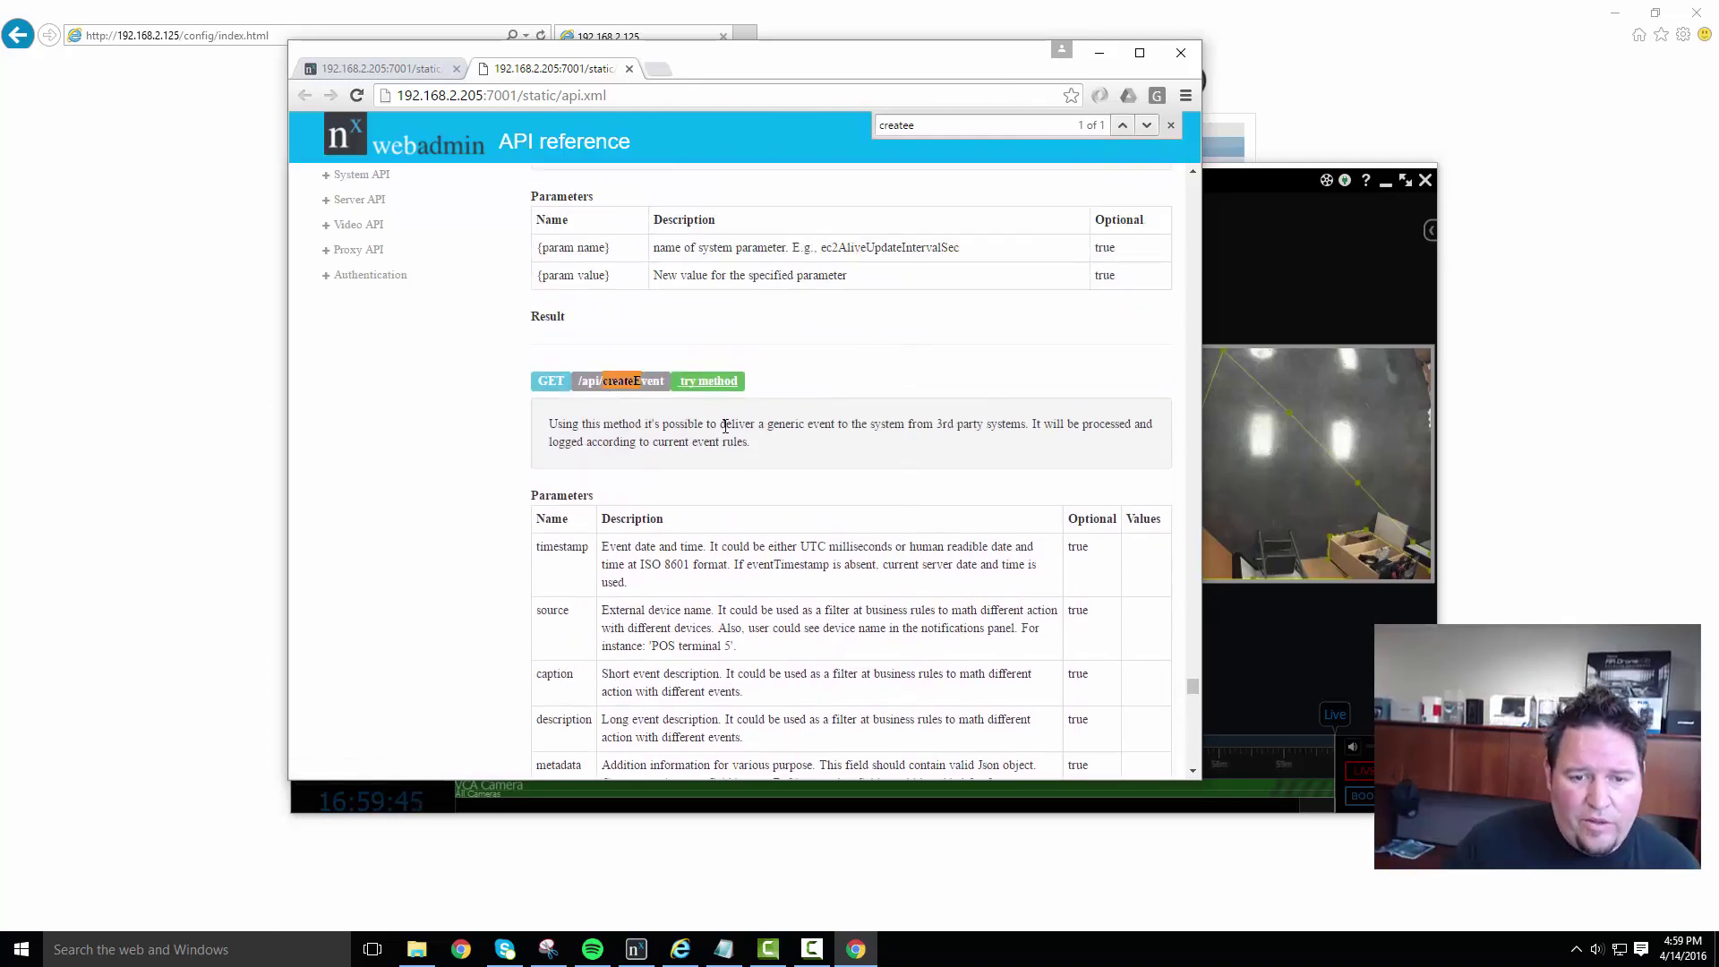
pyautogui.click(722, 396)
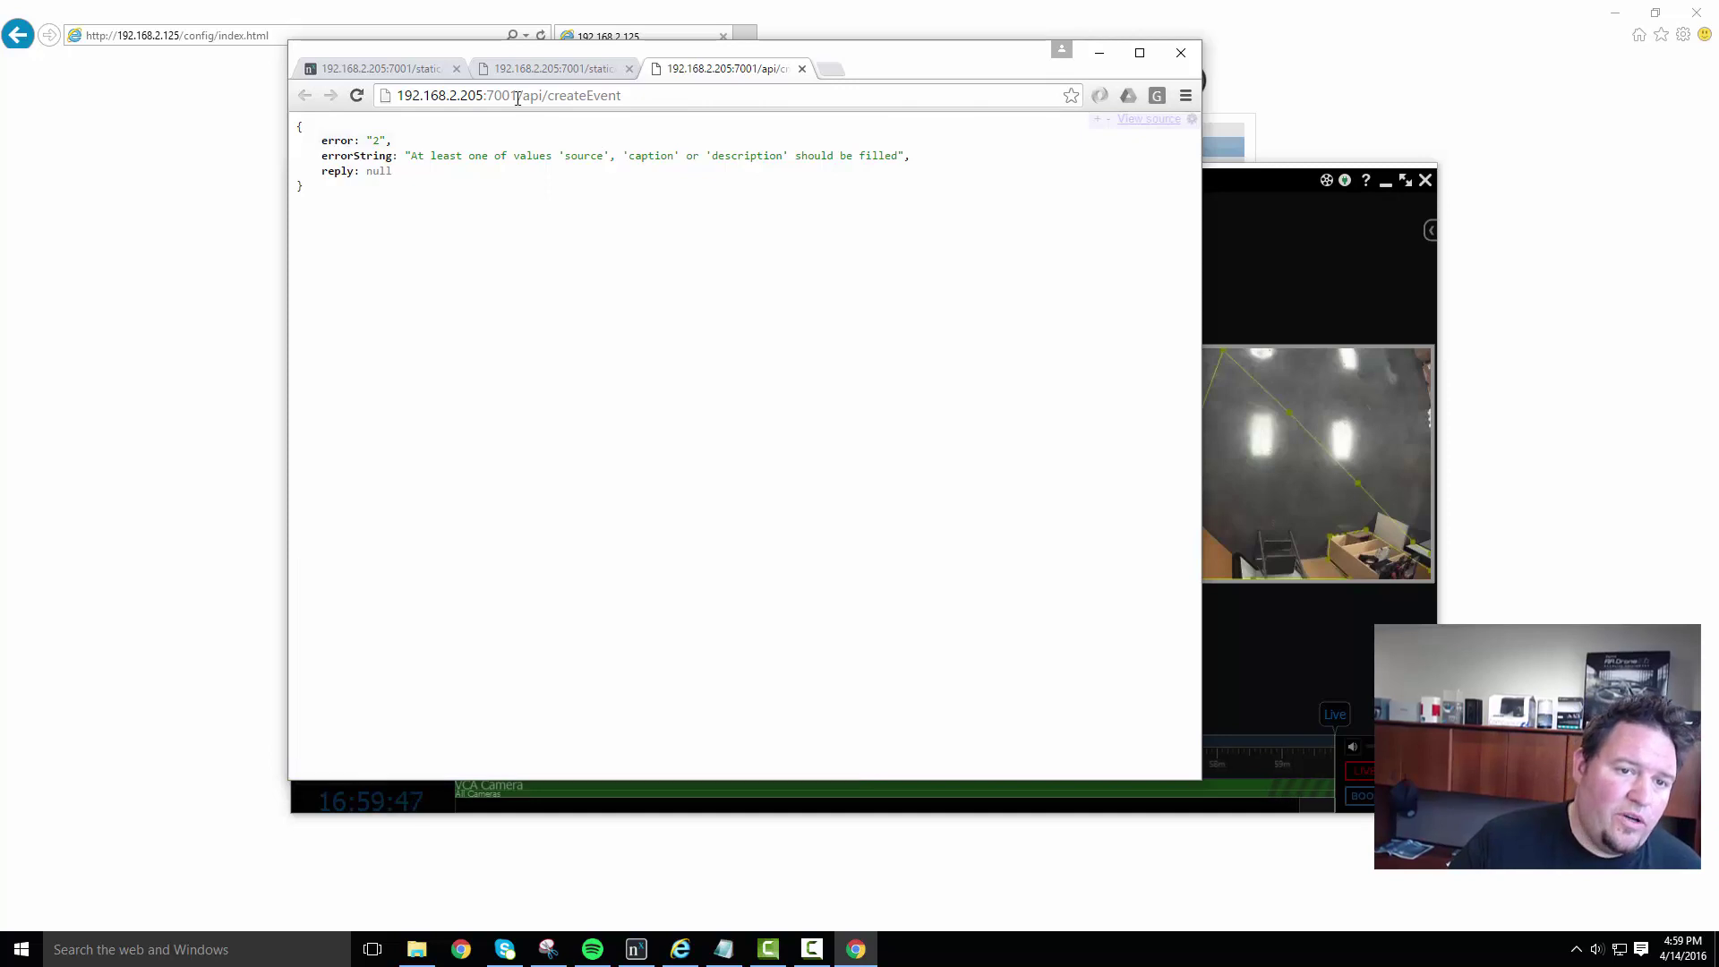
pyautogui.moveTo(625, 95); pyautogui.dragTo(394, 95)
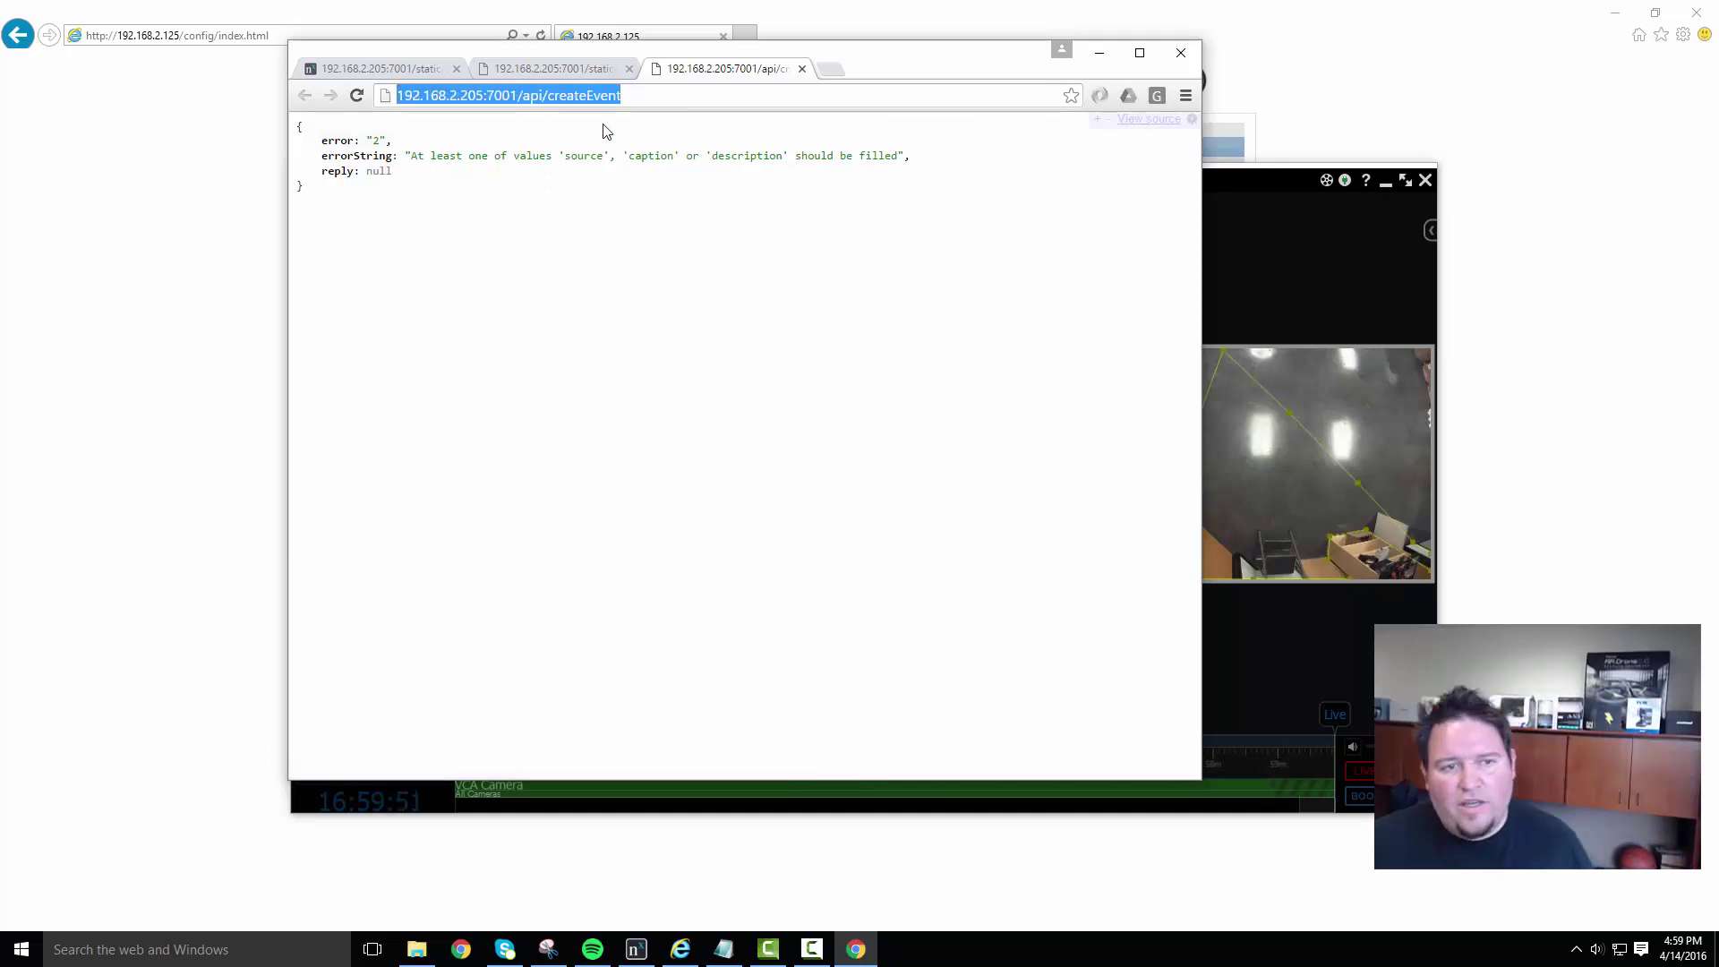
pyautogui.click(642, 150)
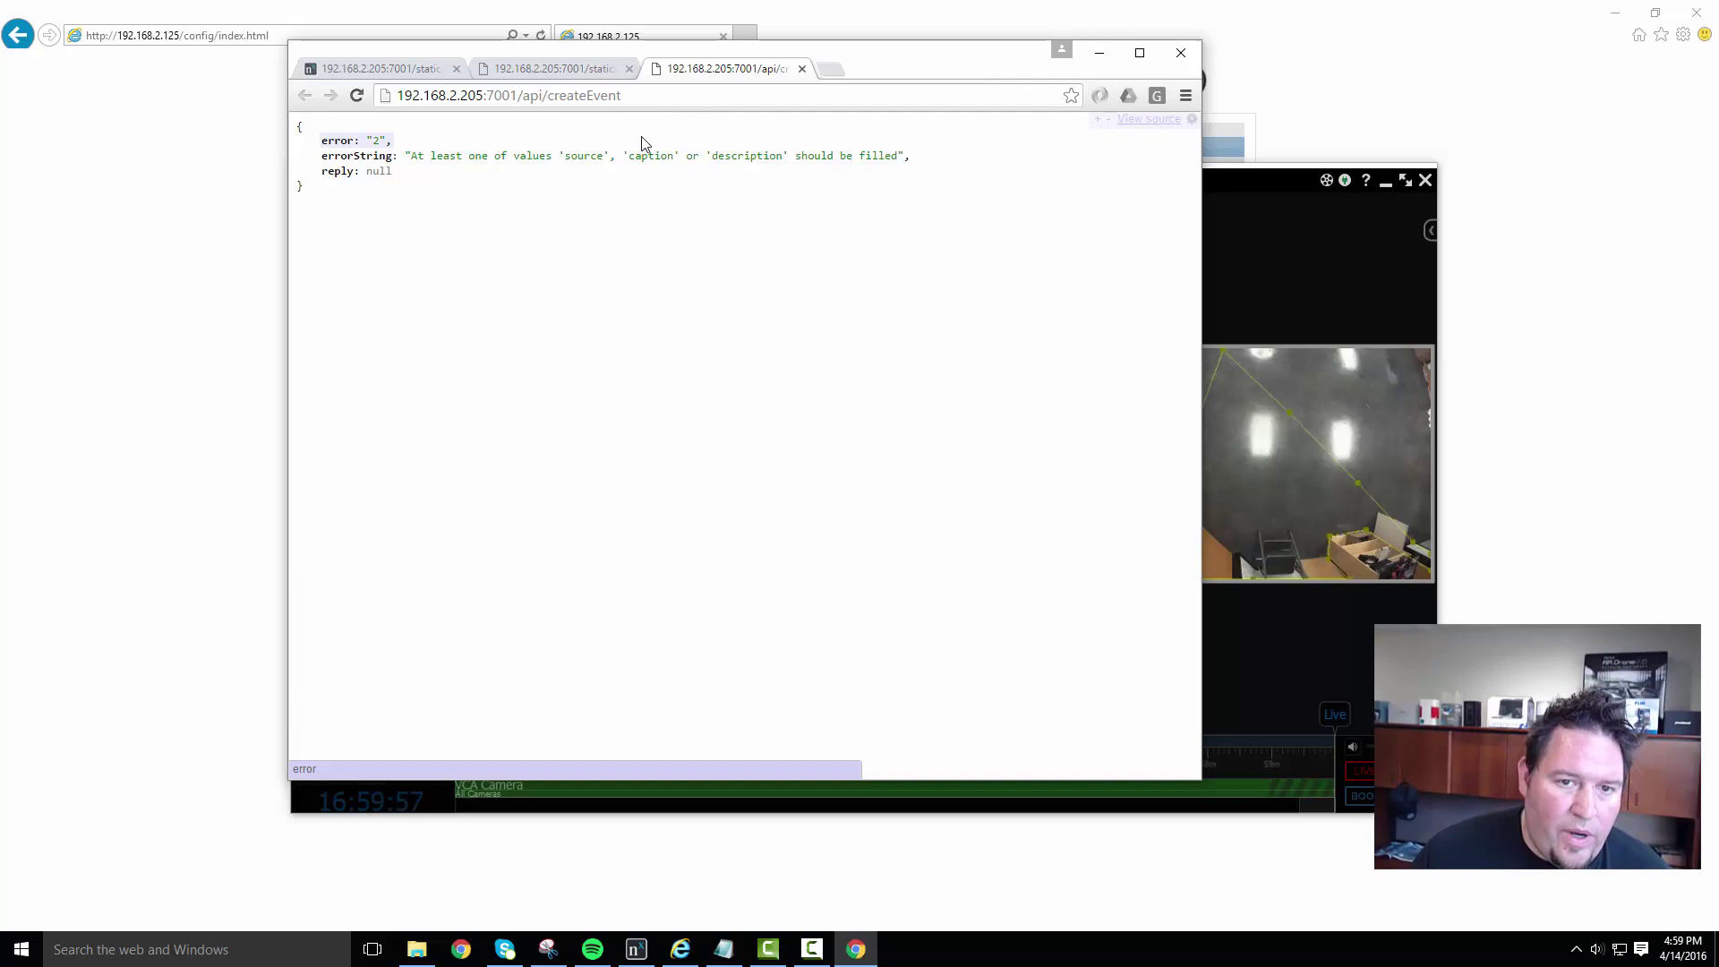
pyautogui.write('?sourc')
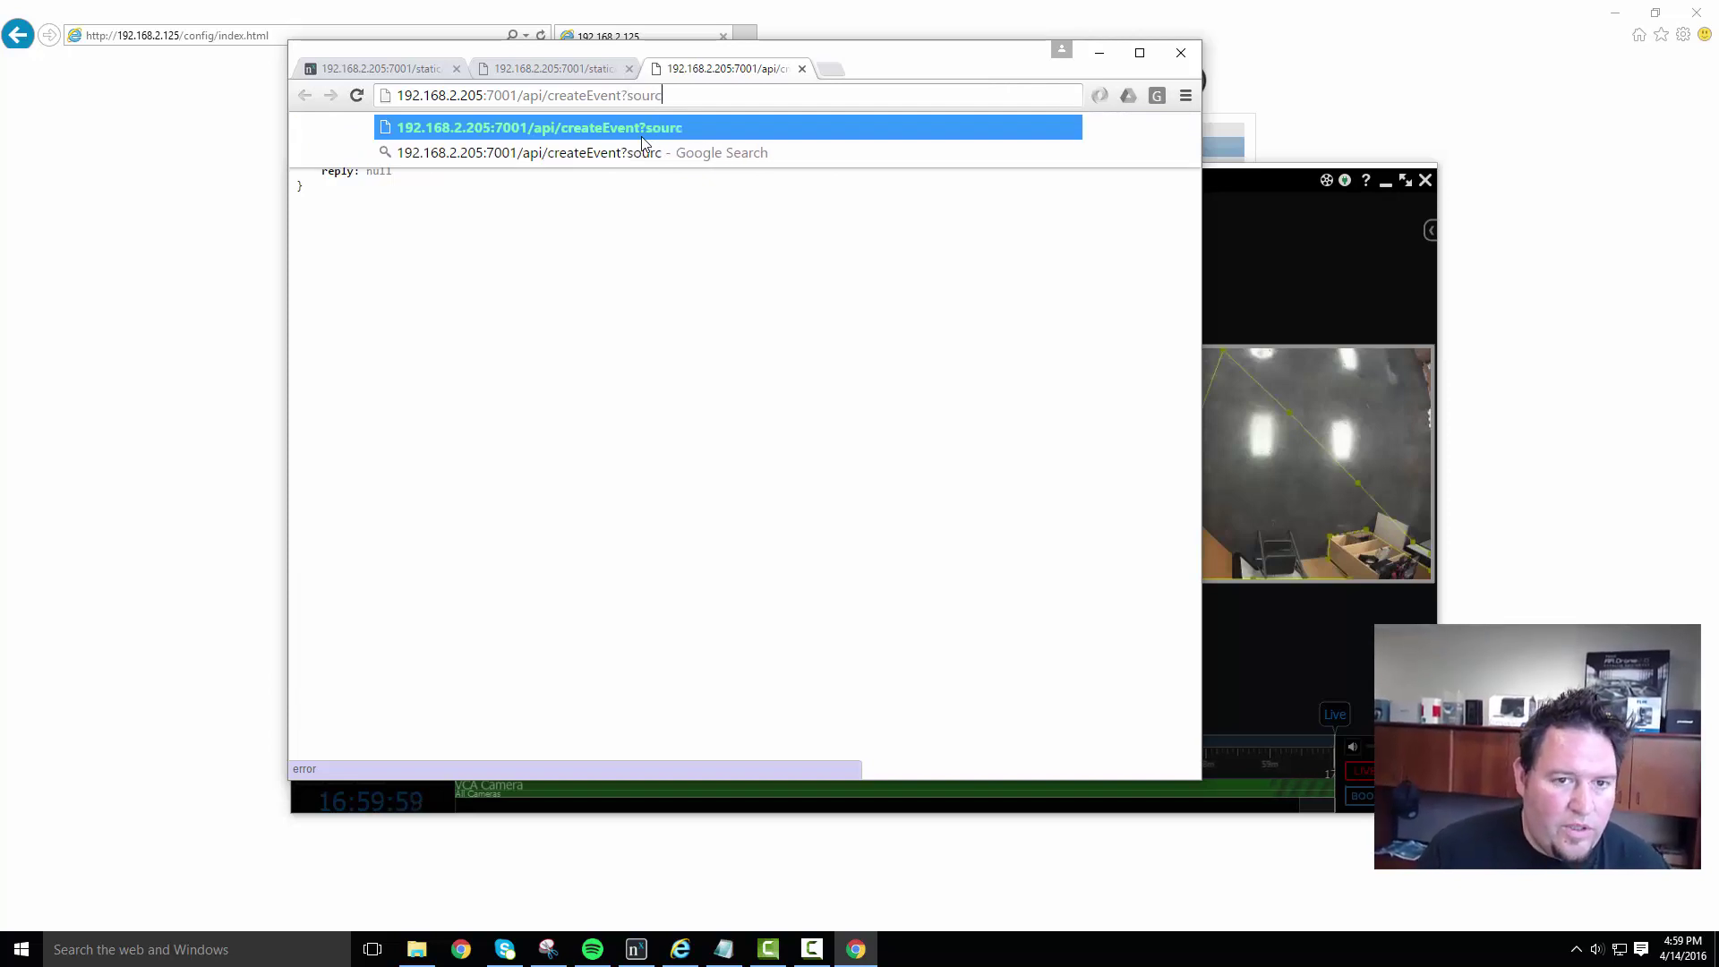
pyautogui.write('e=tony')
pyautogui.press('Return')
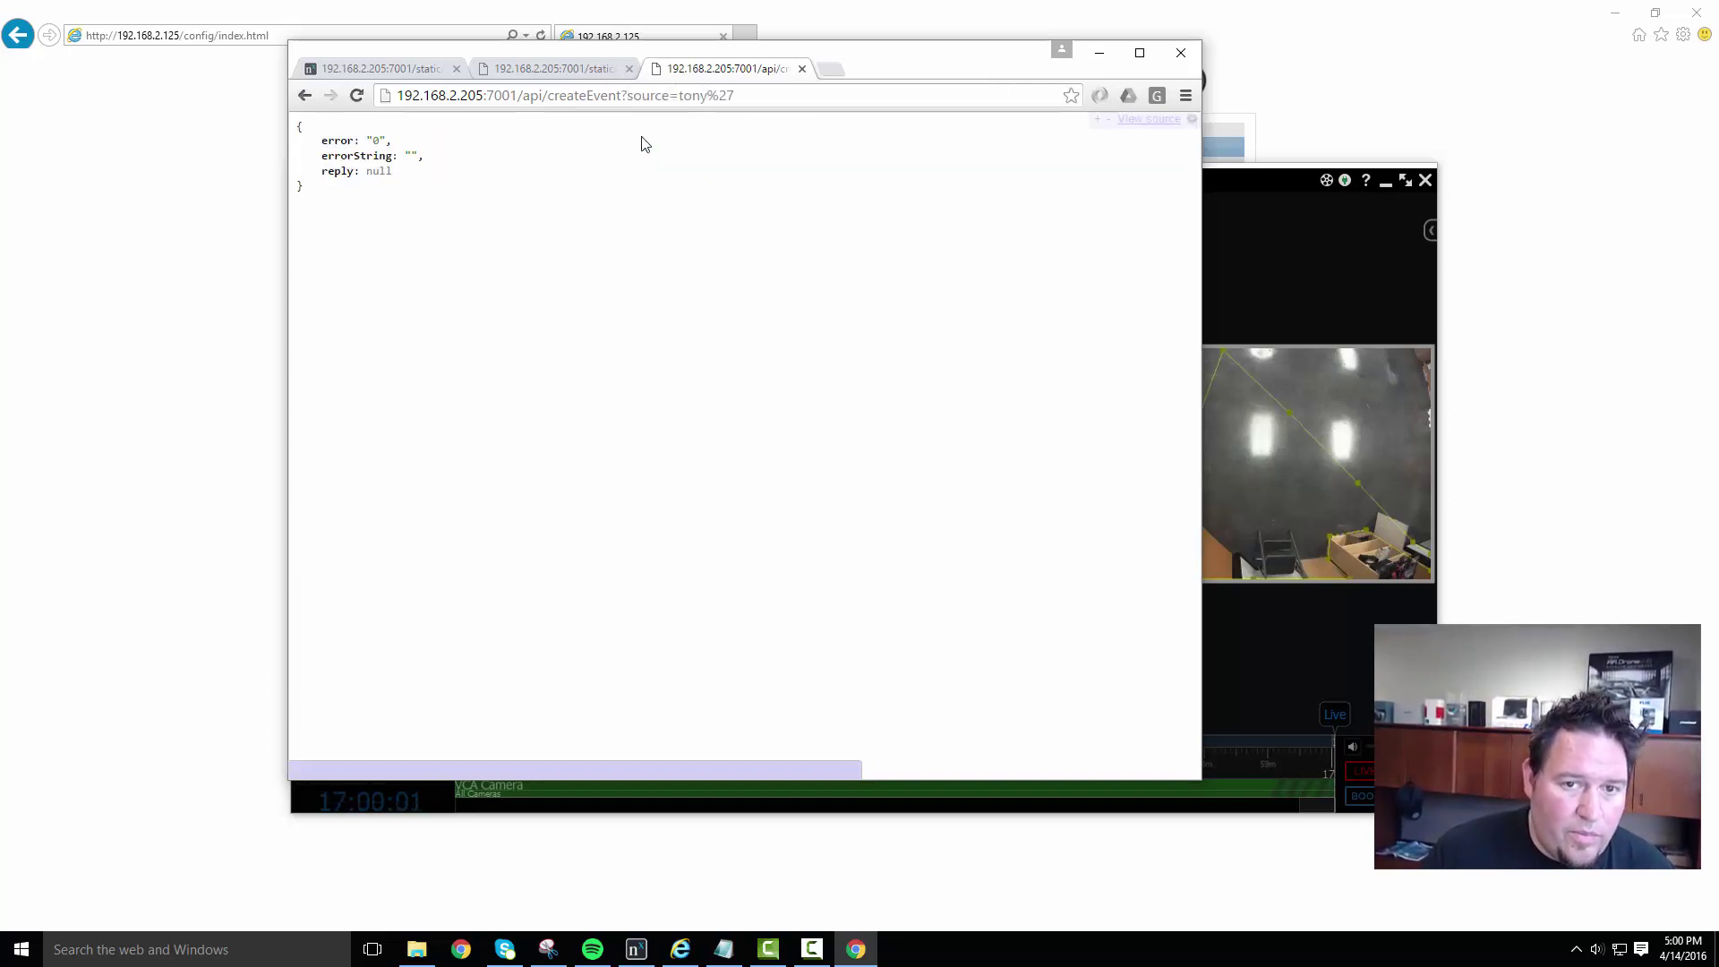
# Step: Fix the URL's trailing characters and resend createEvent with source value 'browser'
pyautogui.click(727, 95)
pyautogui.click(727, 95)
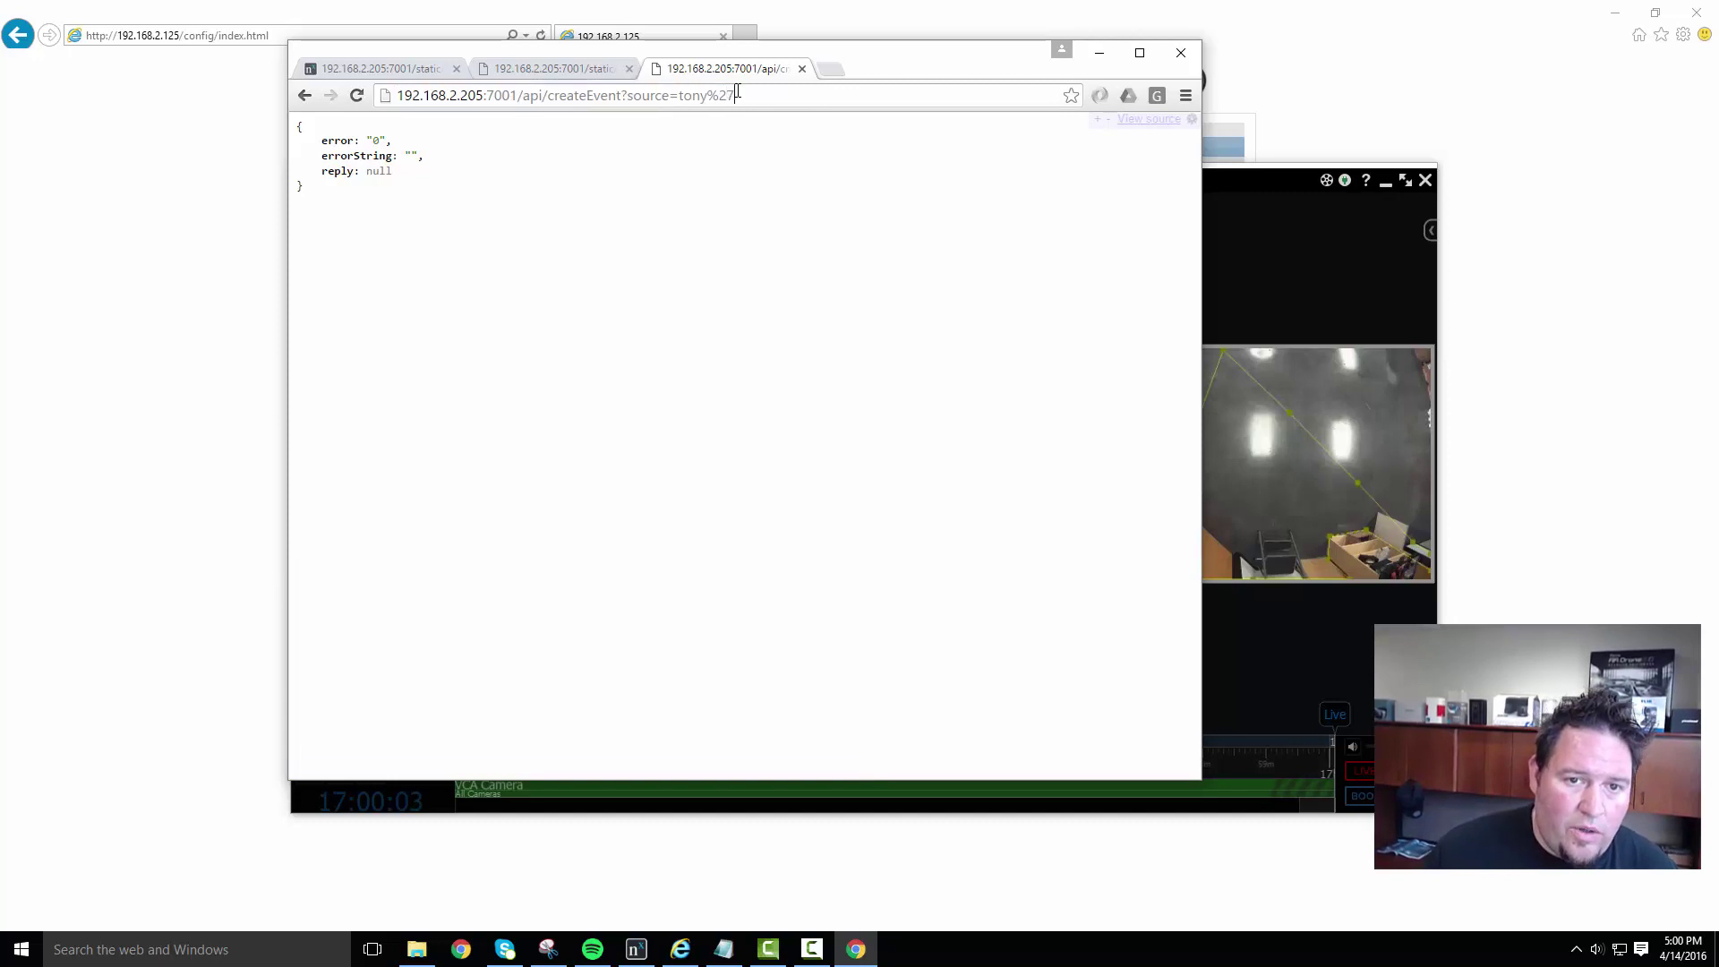
pyautogui.press('BackSpace')
pyautogui.press('BackSpace')
pyautogui.press('BackSpace')
pyautogui.write('b')
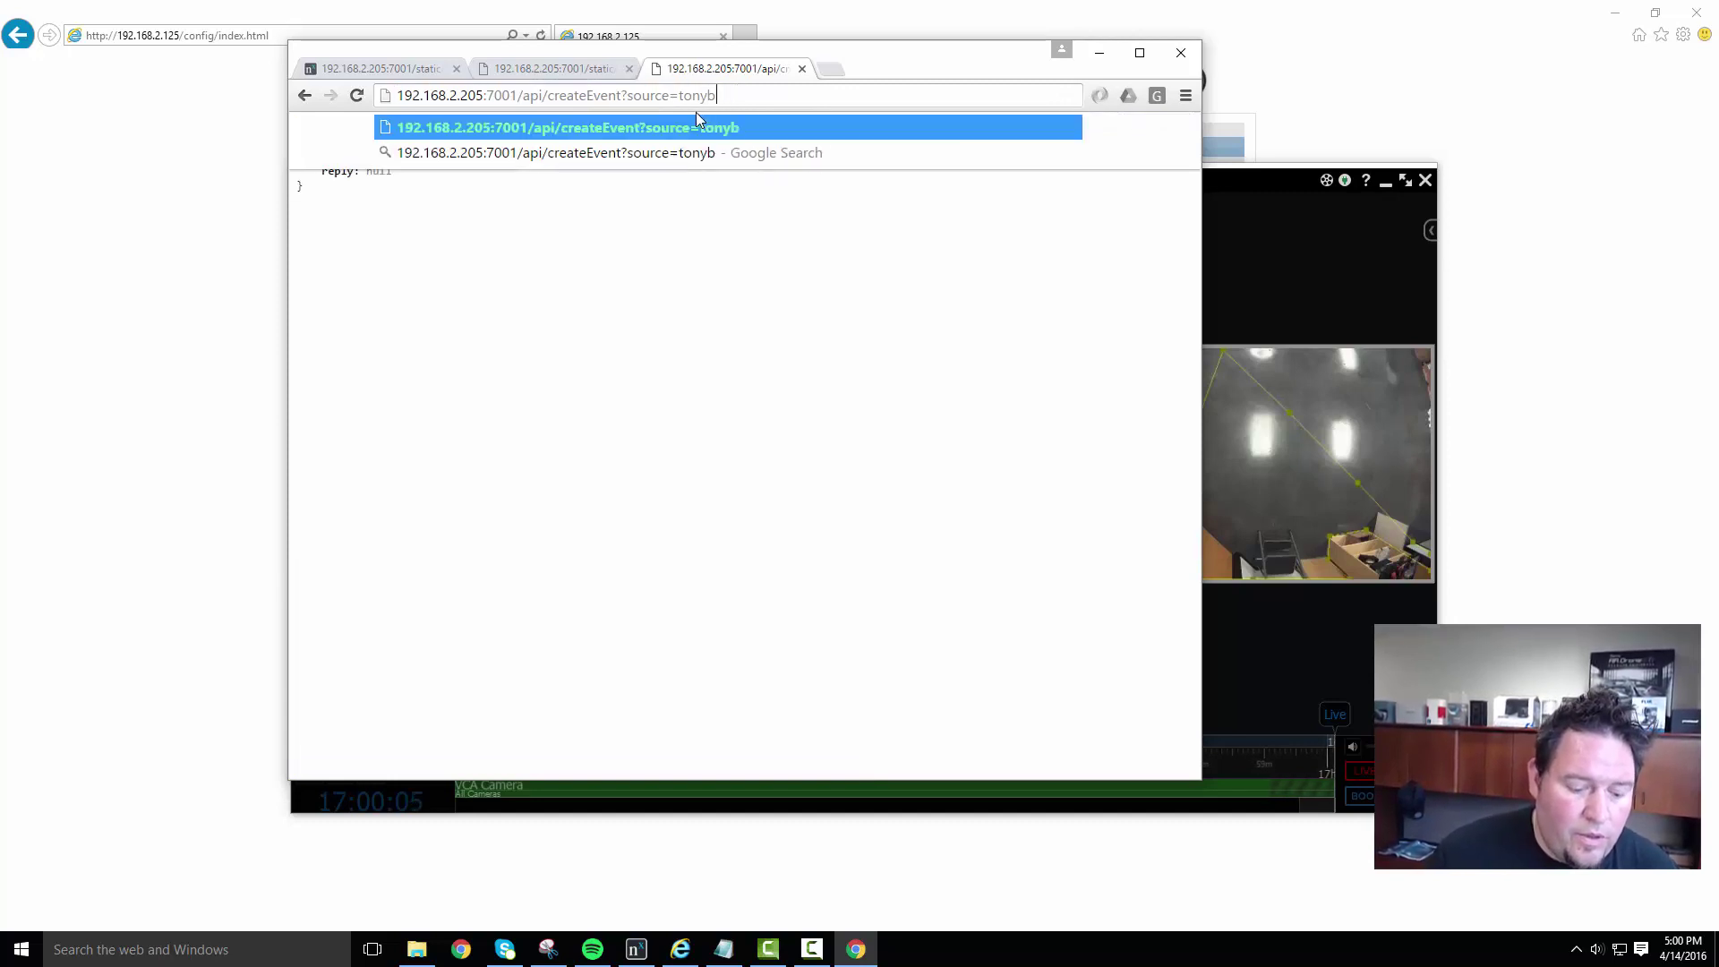
pyautogui.write('rowser')
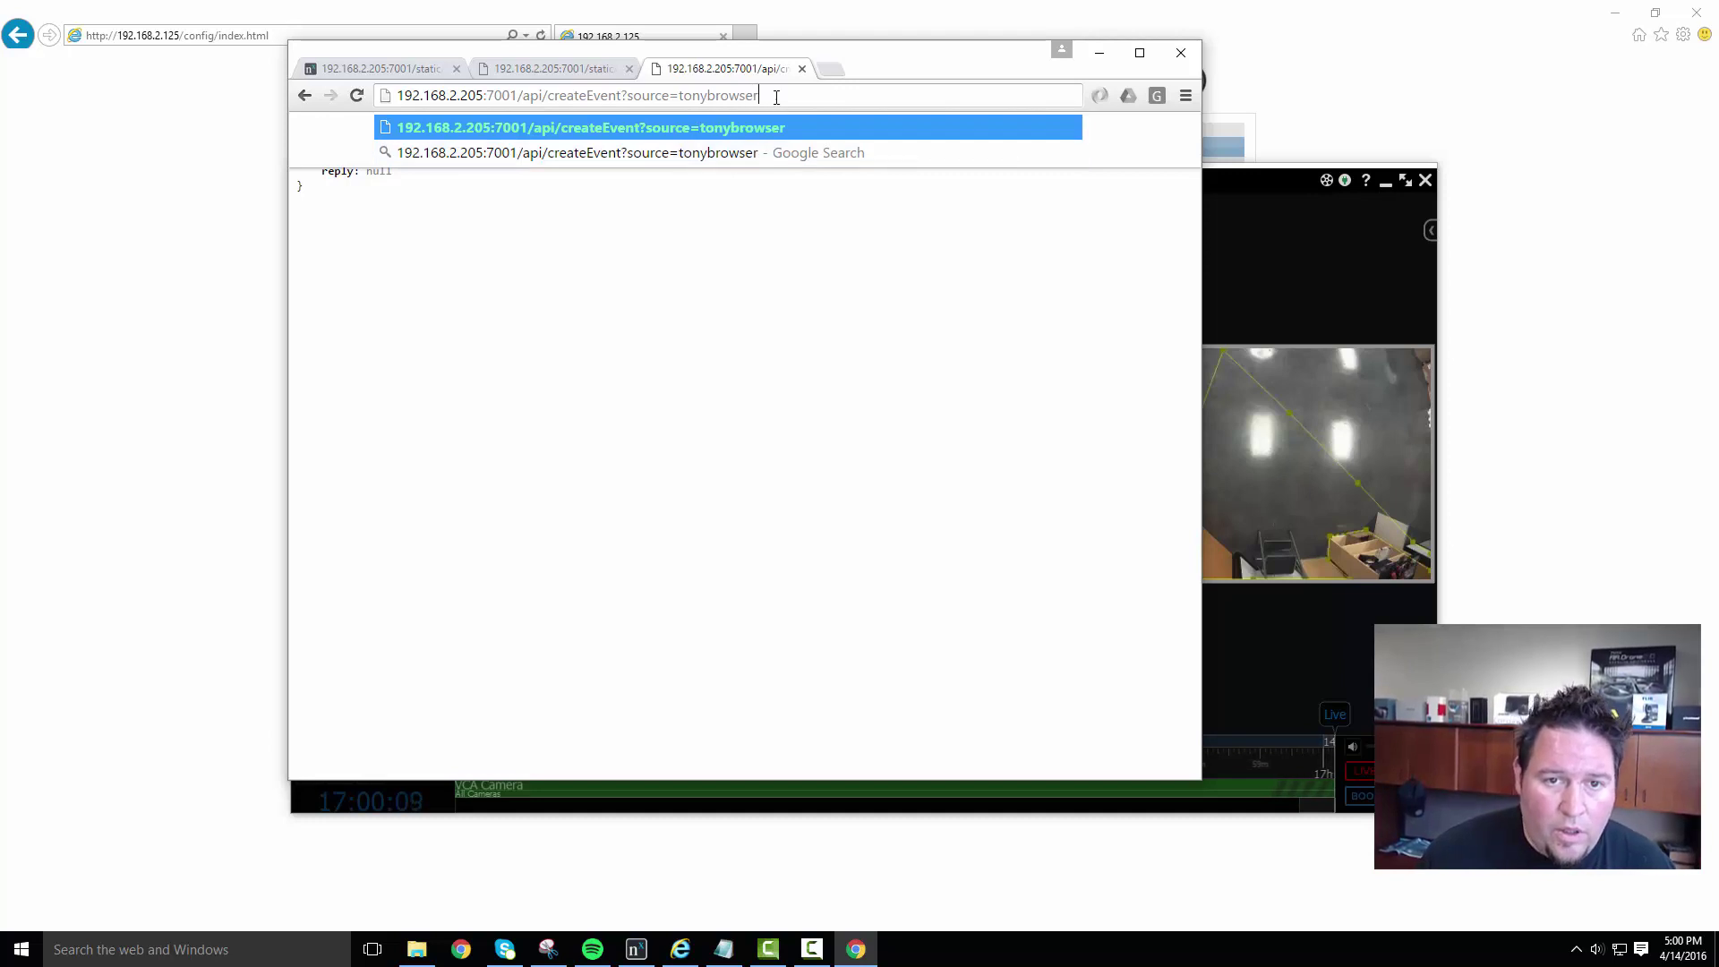
pyautogui.press('Return')
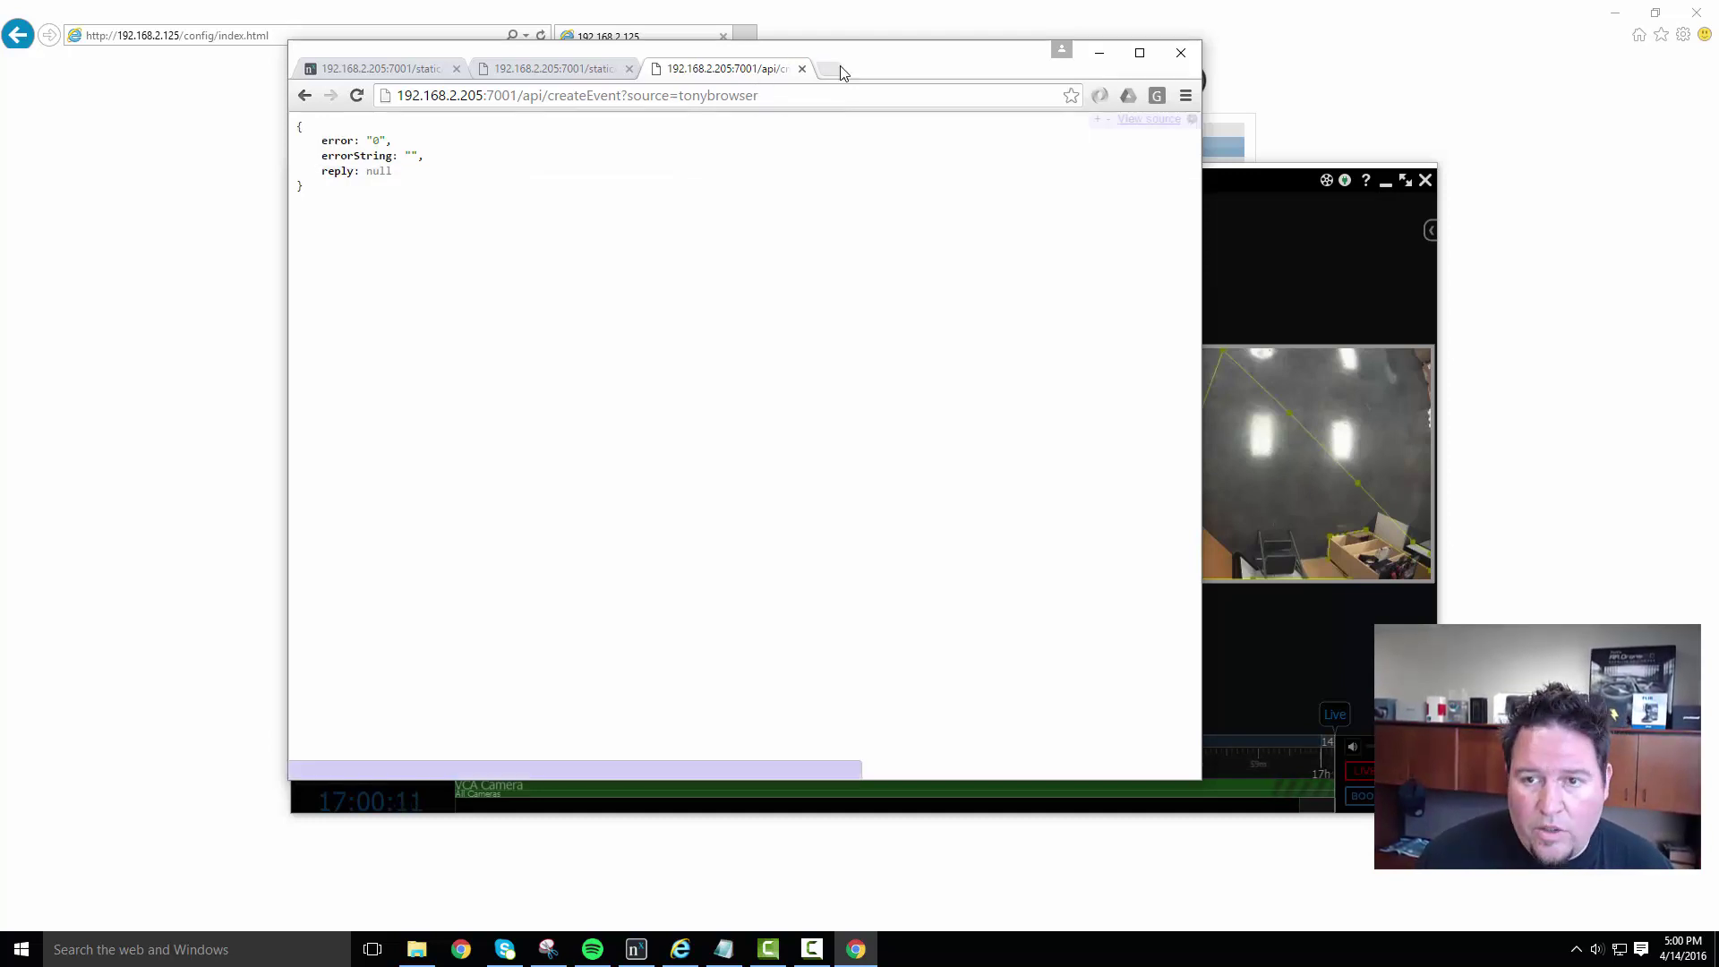
pyautogui.moveTo(844, 72); pyautogui.dragTo(1107, 278)
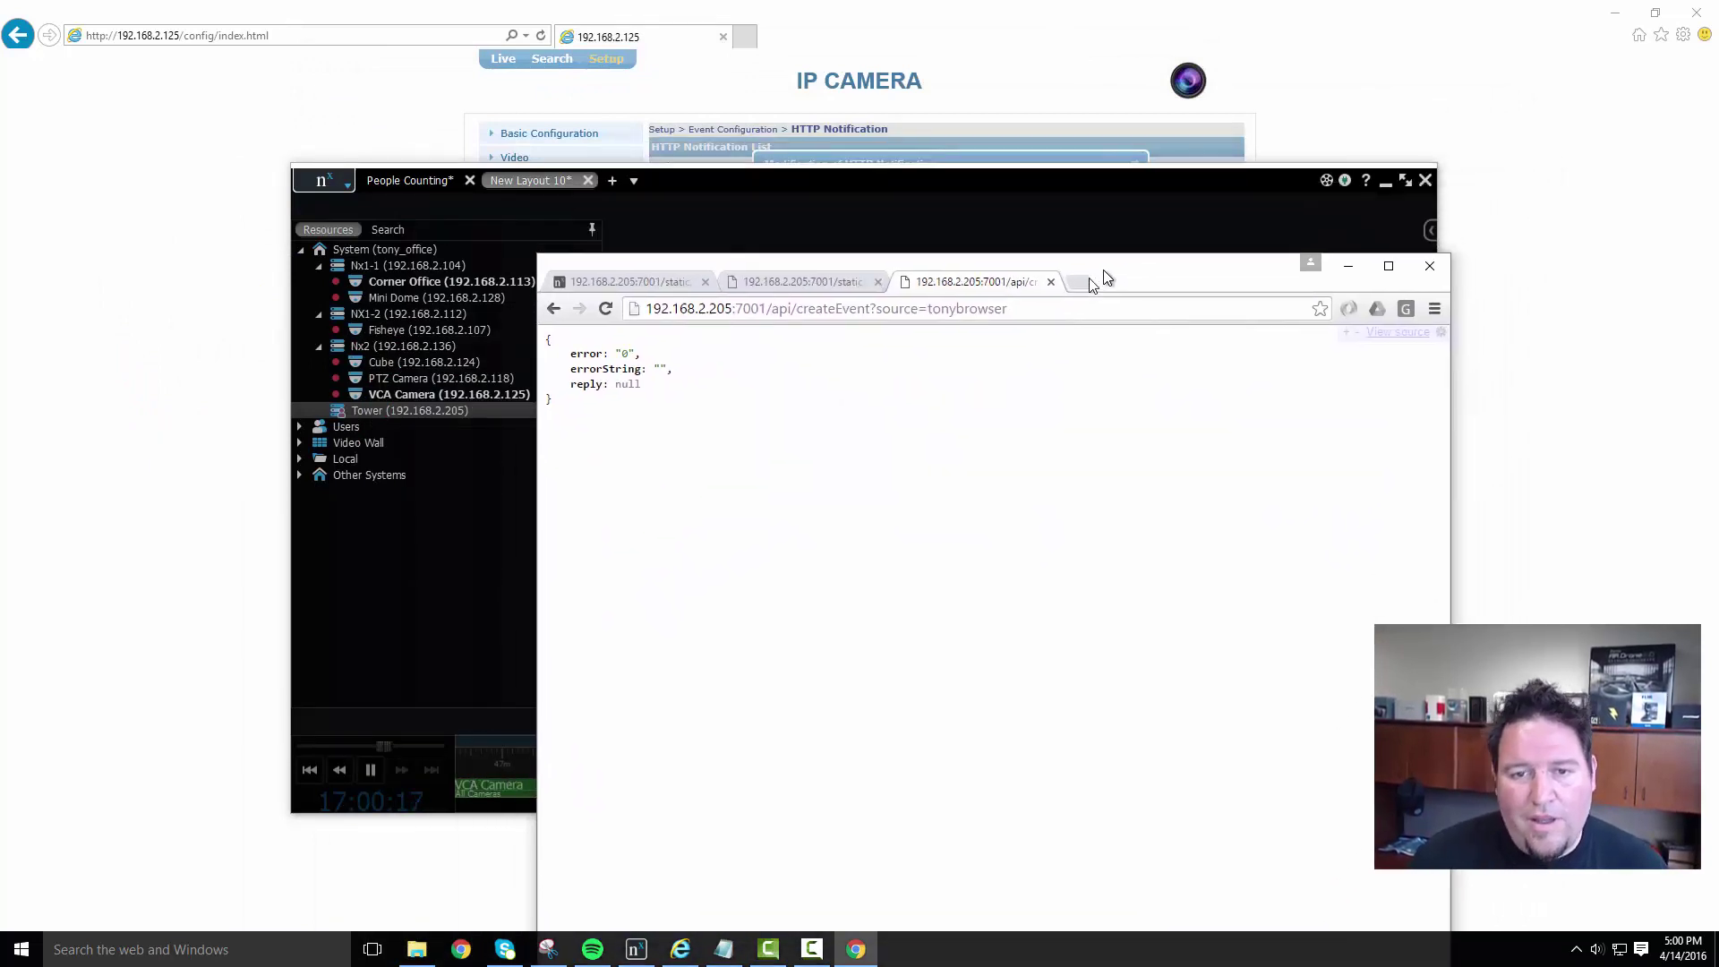
# Step: Copy the full notification message URL from the camera's HTTP notification settings
pyautogui.click(1041, 162)
pyautogui.doubleClick(1048, 378)
pyautogui.tripleClick(1046, 377)
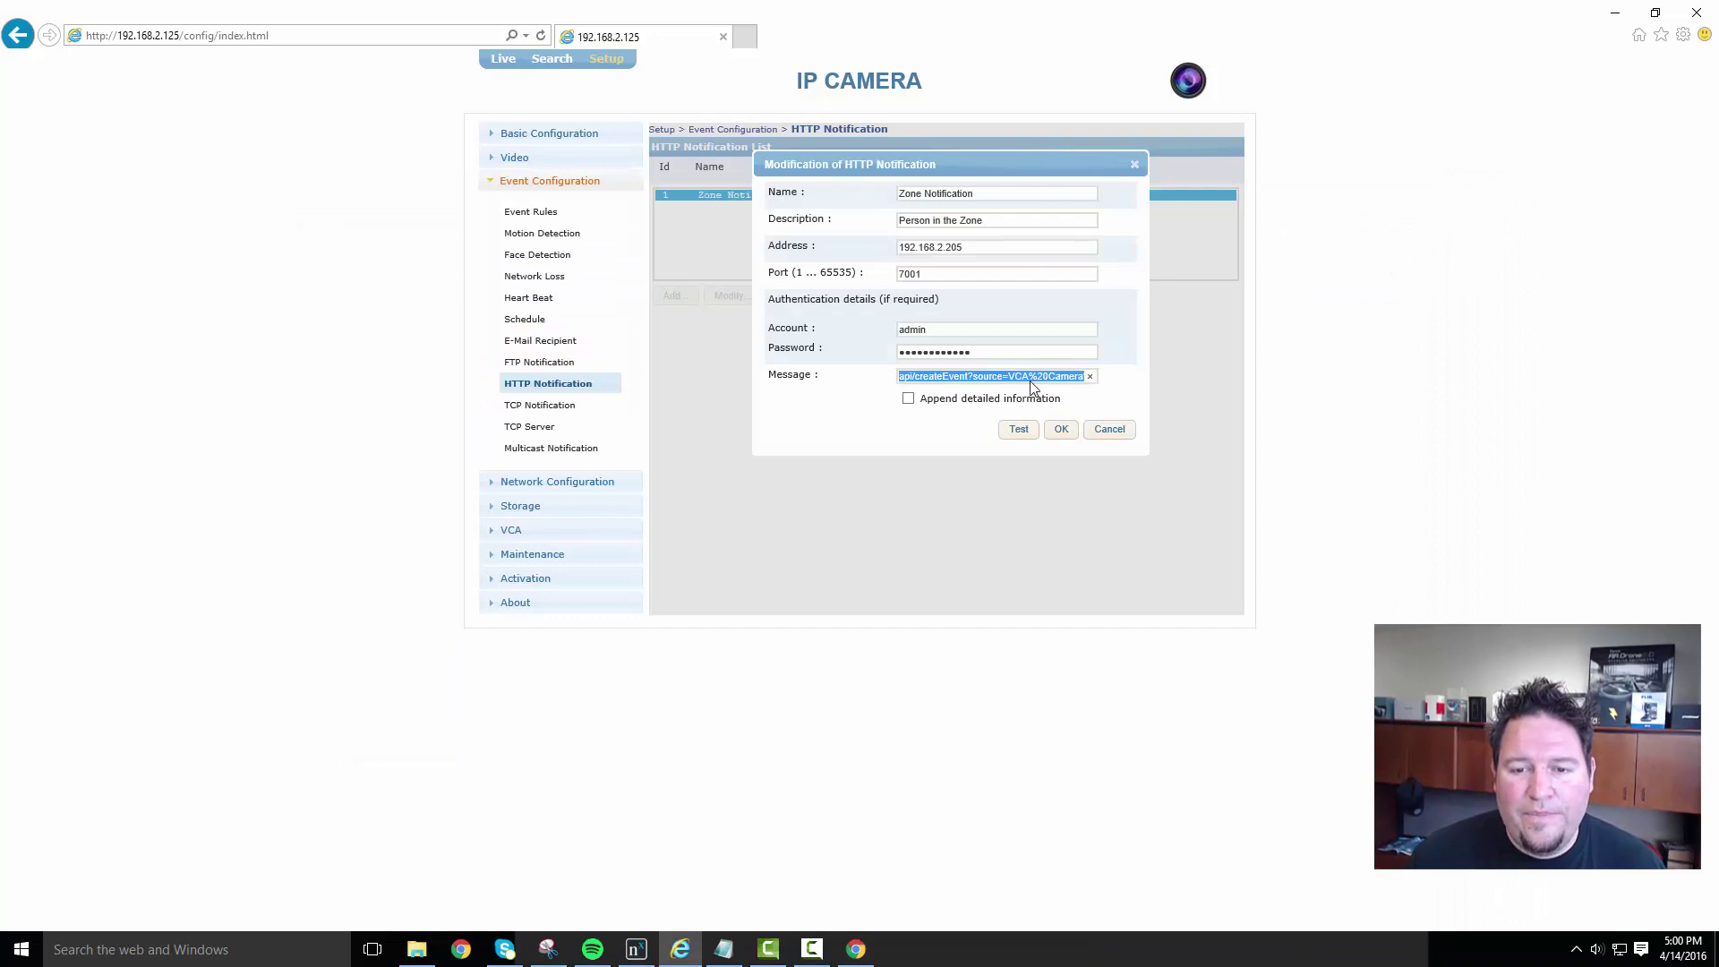
pyautogui.rightClick(1036, 385)
pyautogui.click(1066, 441)
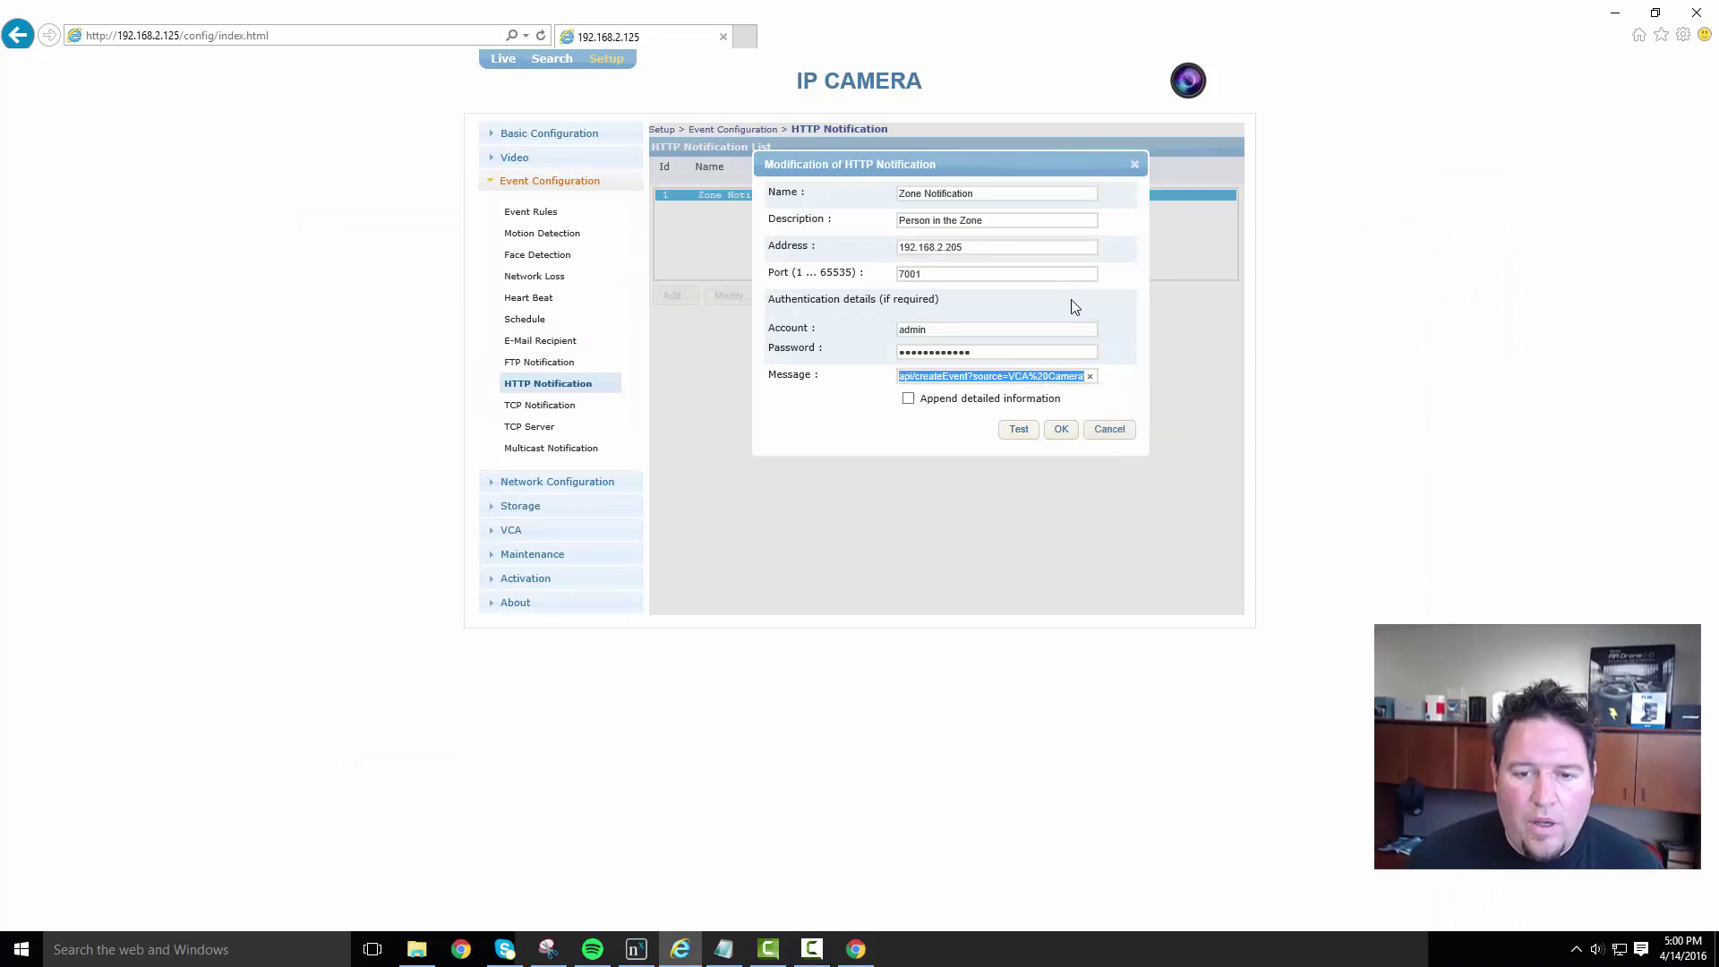
# Step: Return to the createEvent reply, then bring the saved createEvent request in Notepad forward
pyautogui.click(867, 947)
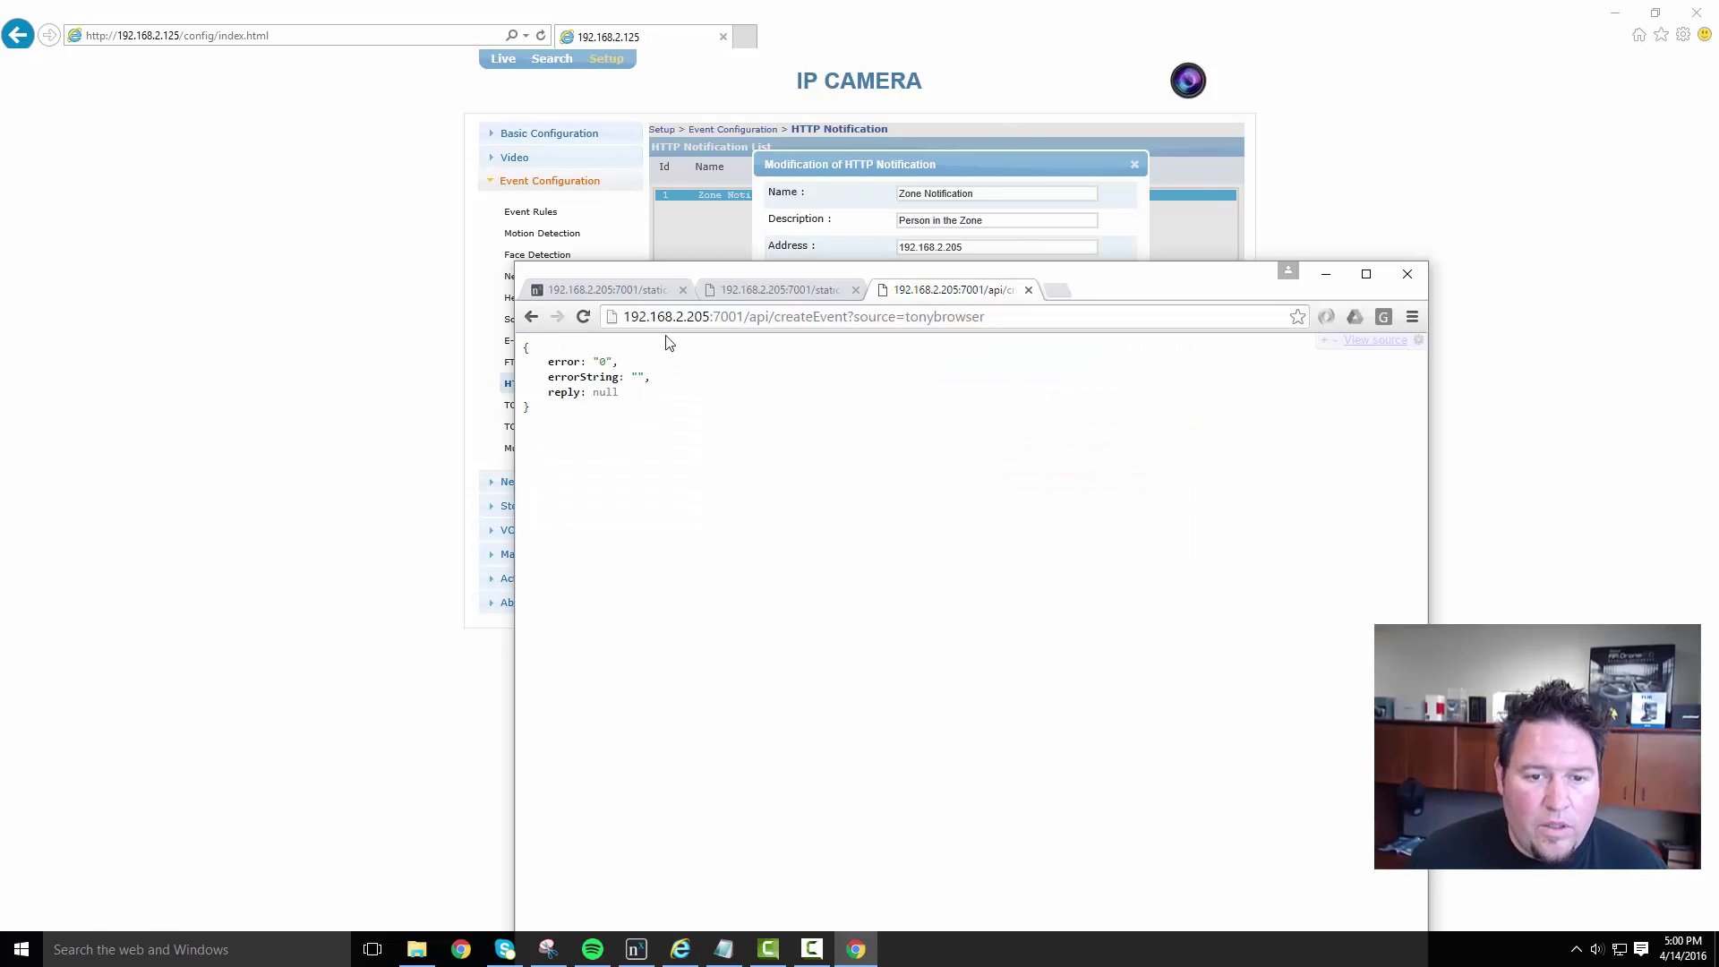
pyautogui.click(760, 317)
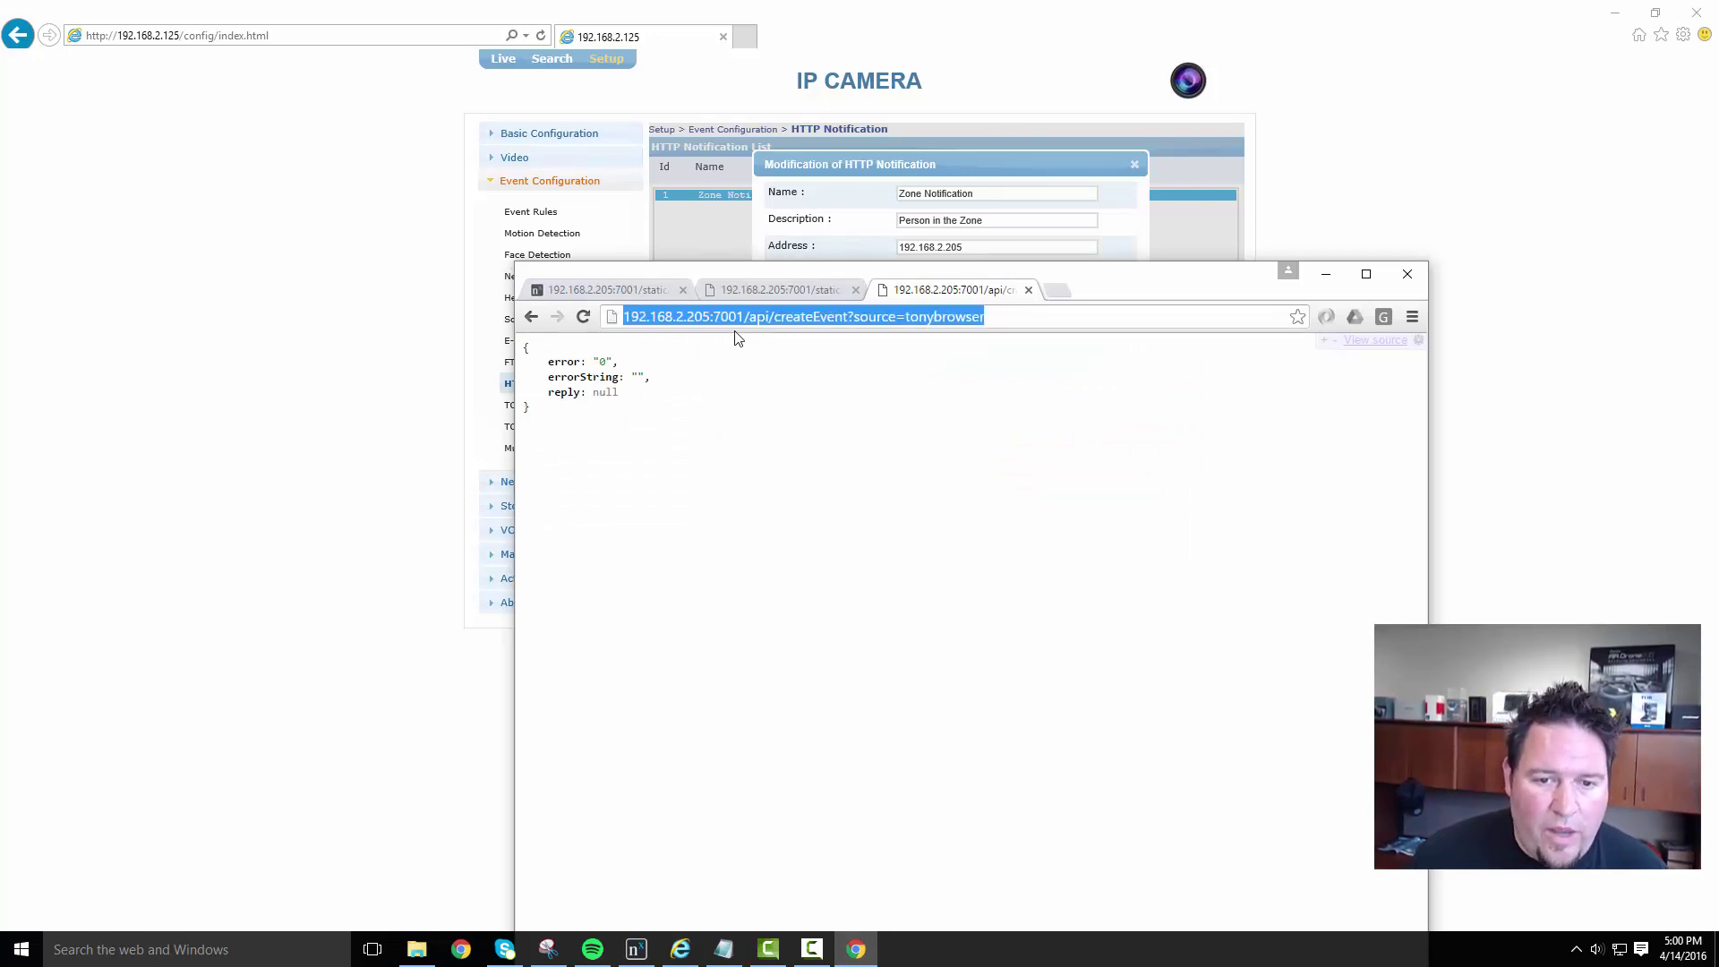
pyautogui.click(759, 318)
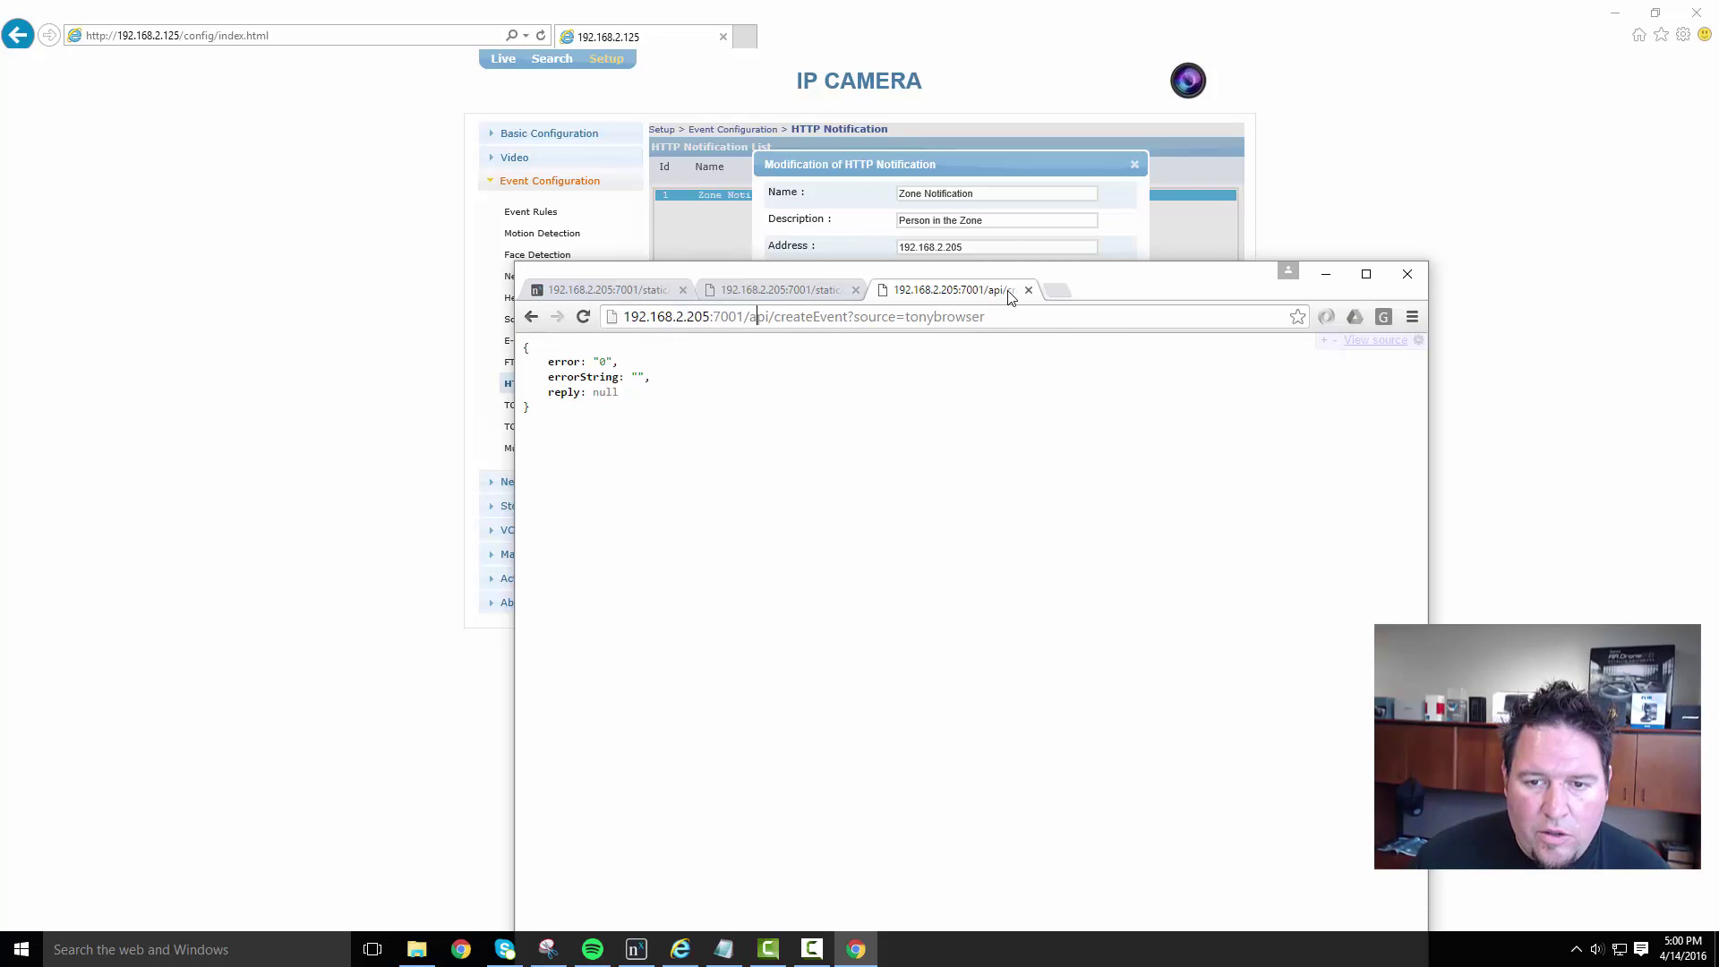
pyautogui.click(724, 950)
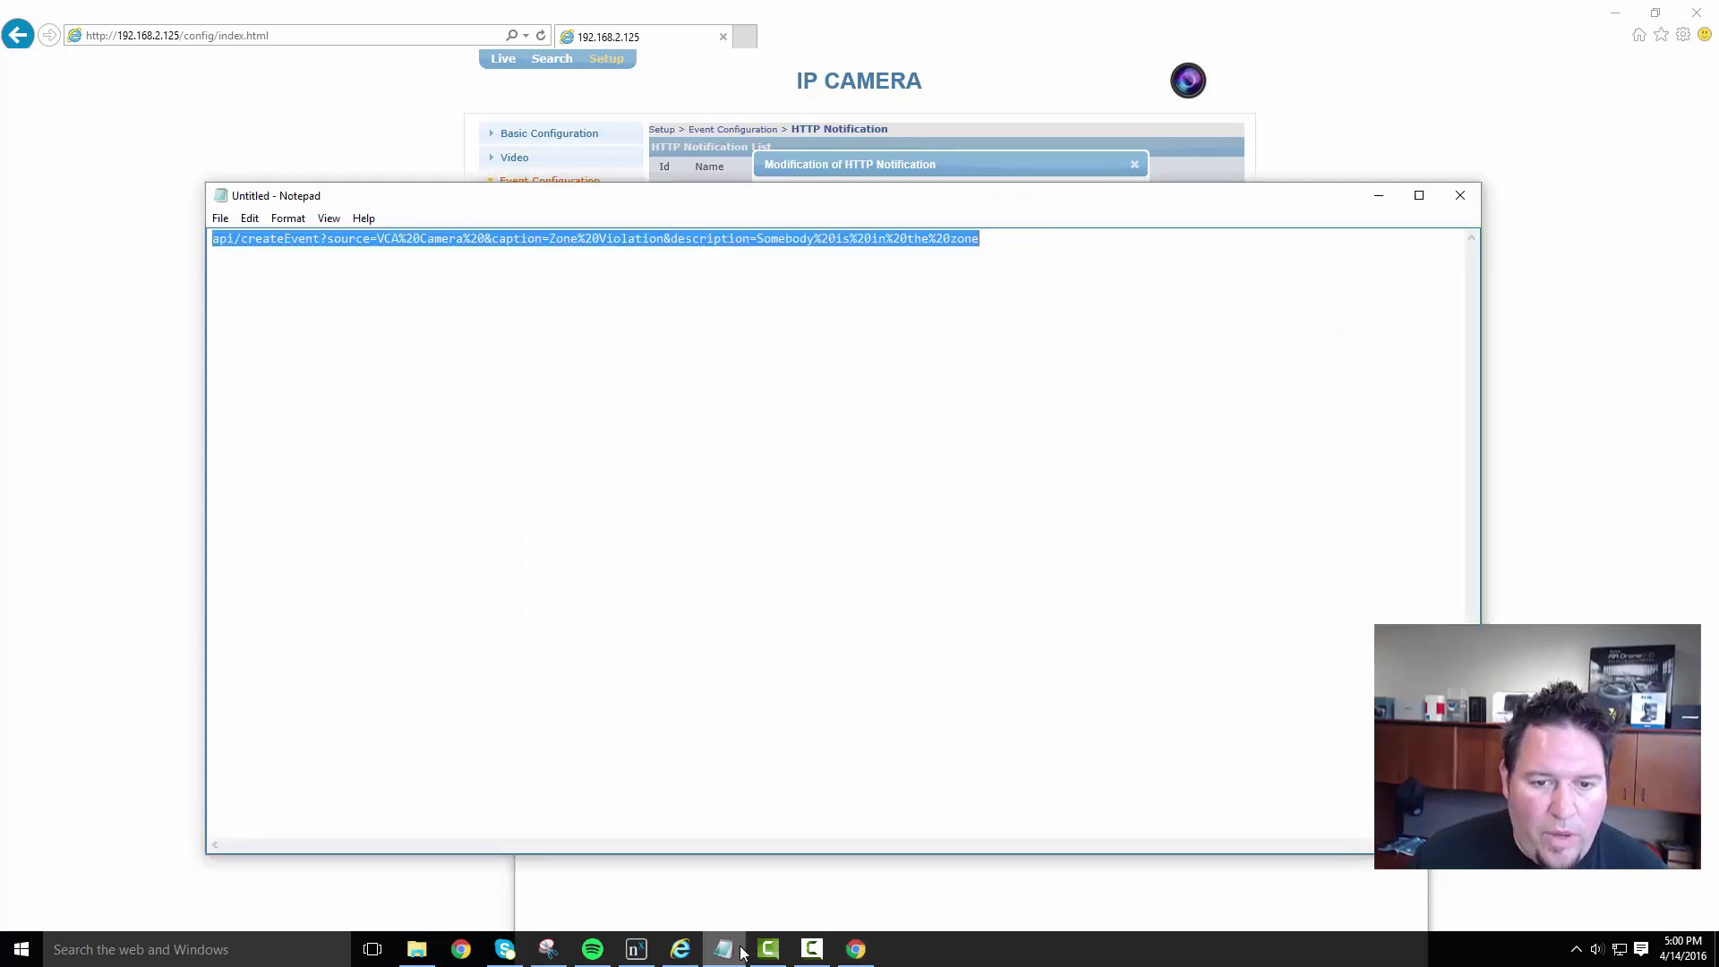
# Step: Move Notepad aside, copy the camera's Message field request text, and return to Notepad
pyautogui.moveTo(533, 202); pyautogui.dragTo(891, 374)
pyautogui.click(863, 405)
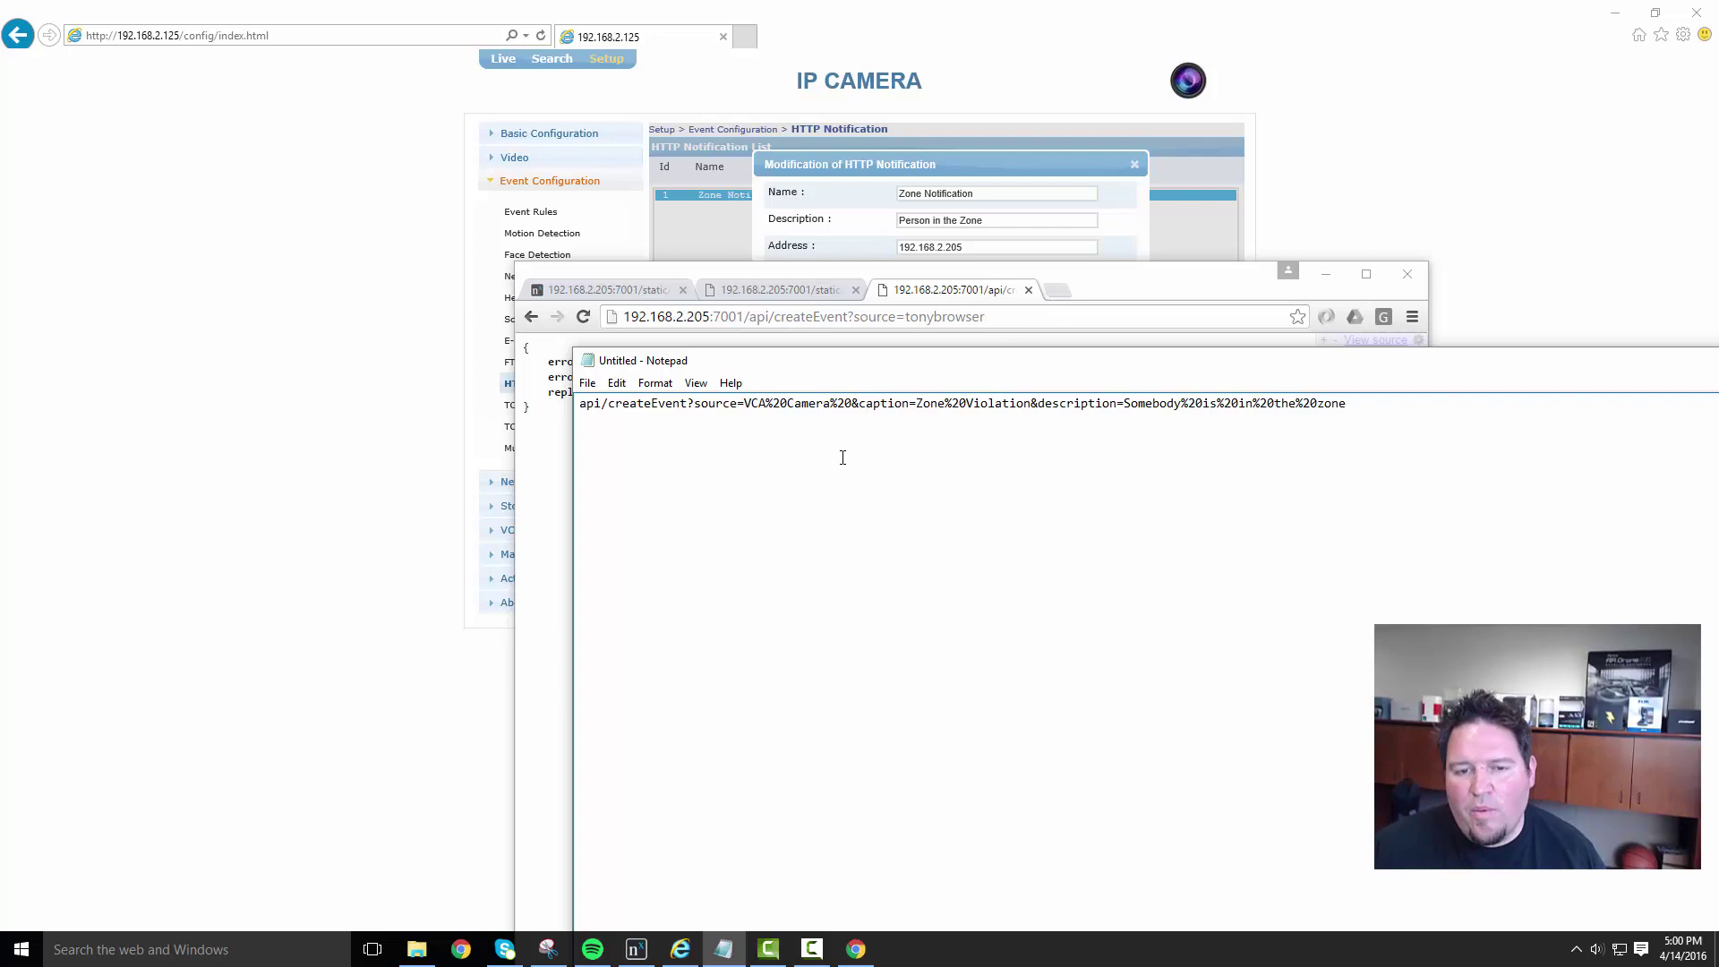
pyautogui.click(1063, 157)
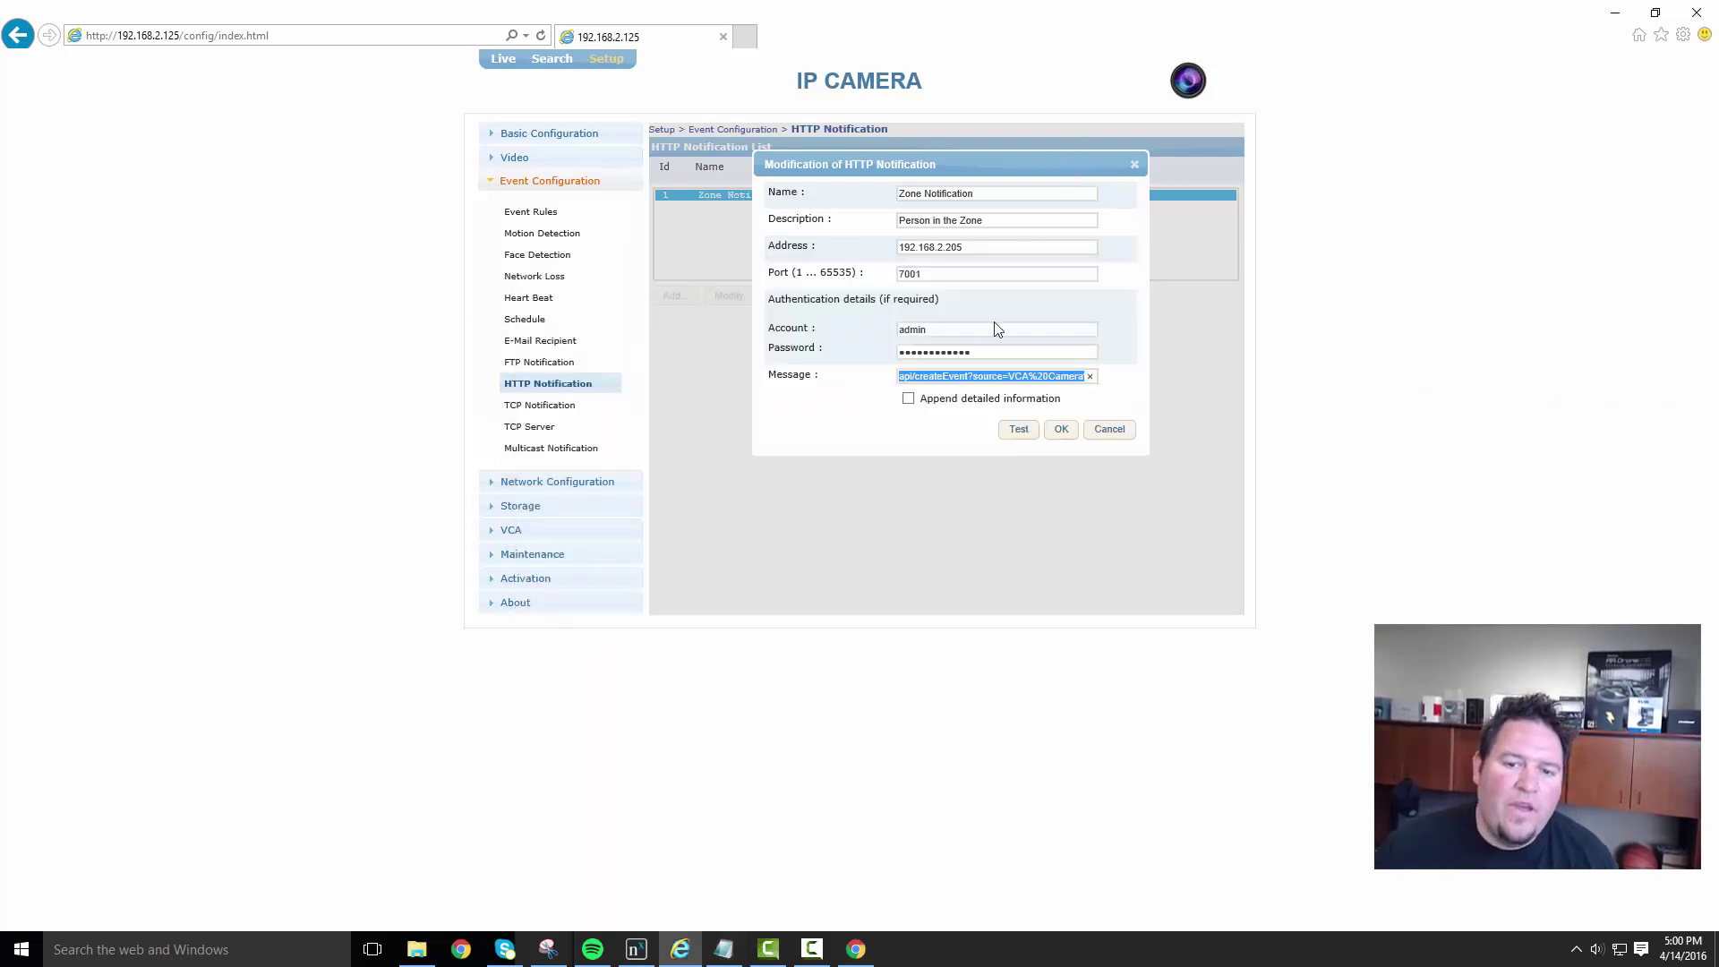
pyautogui.rightClick(978, 376)
pyautogui.click(1021, 435)
pyautogui.click(724, 950)
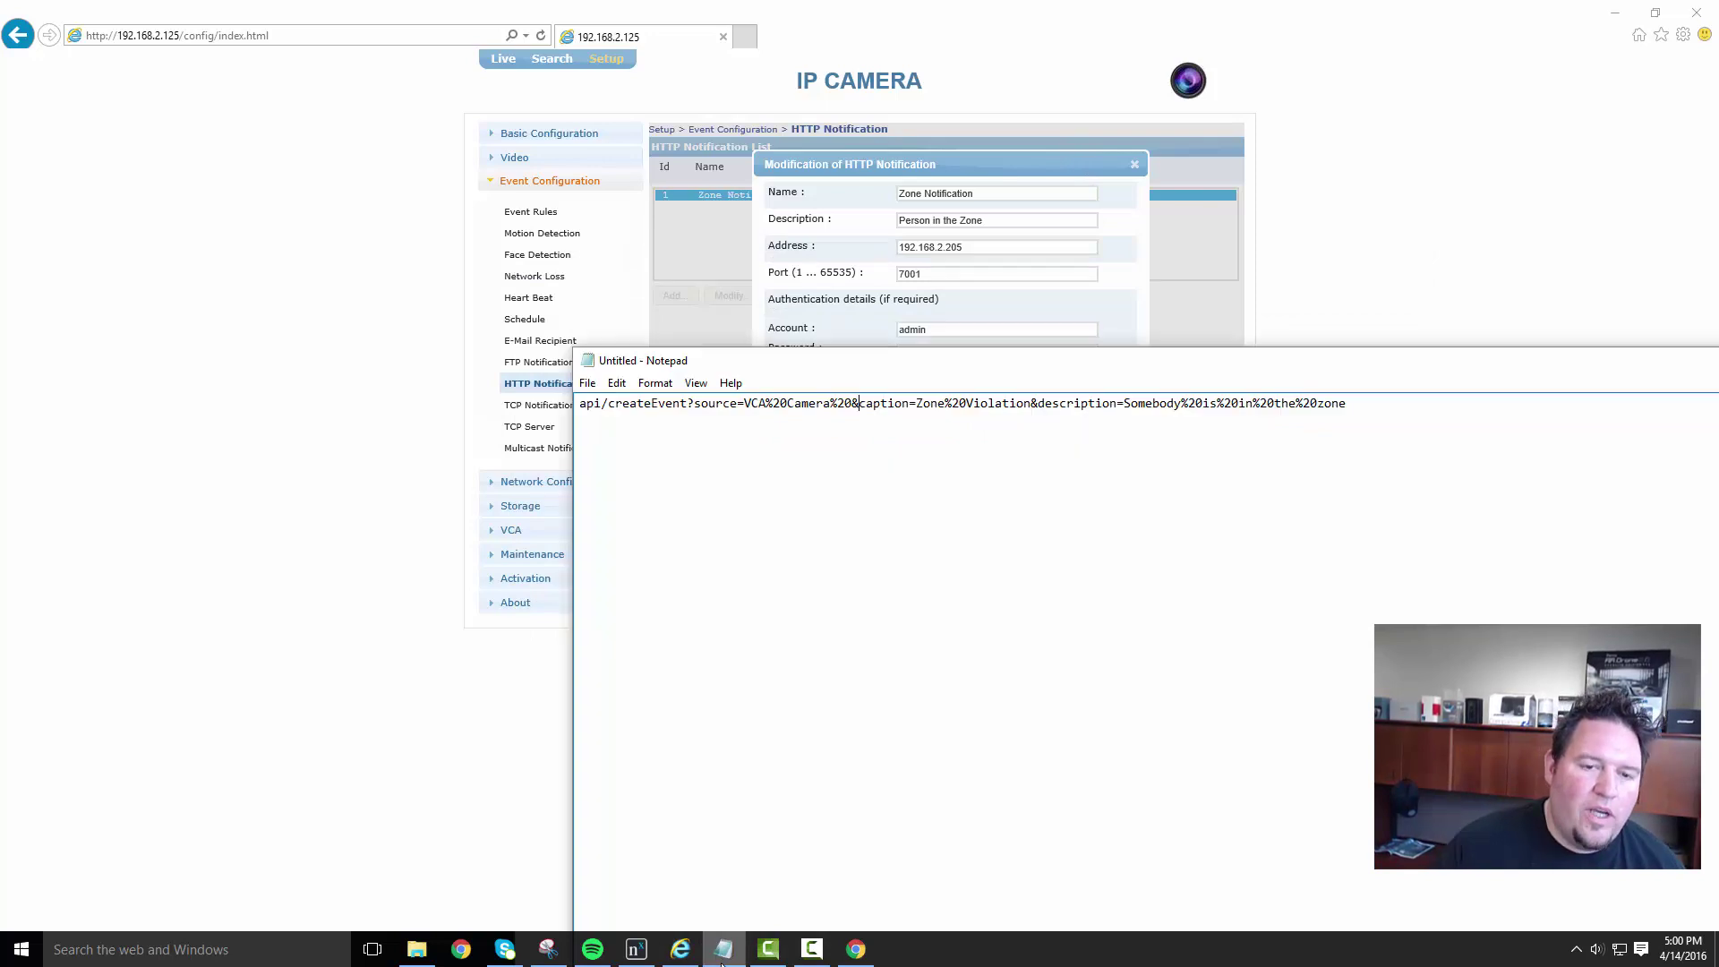
# Step: Highlight the request's api/createEvent, caption and 'Somebody is in the zone' description, then return to the camera dialog
pyautogui.moveTo(1377, 406); pyautogui.dragTo(492, 405)
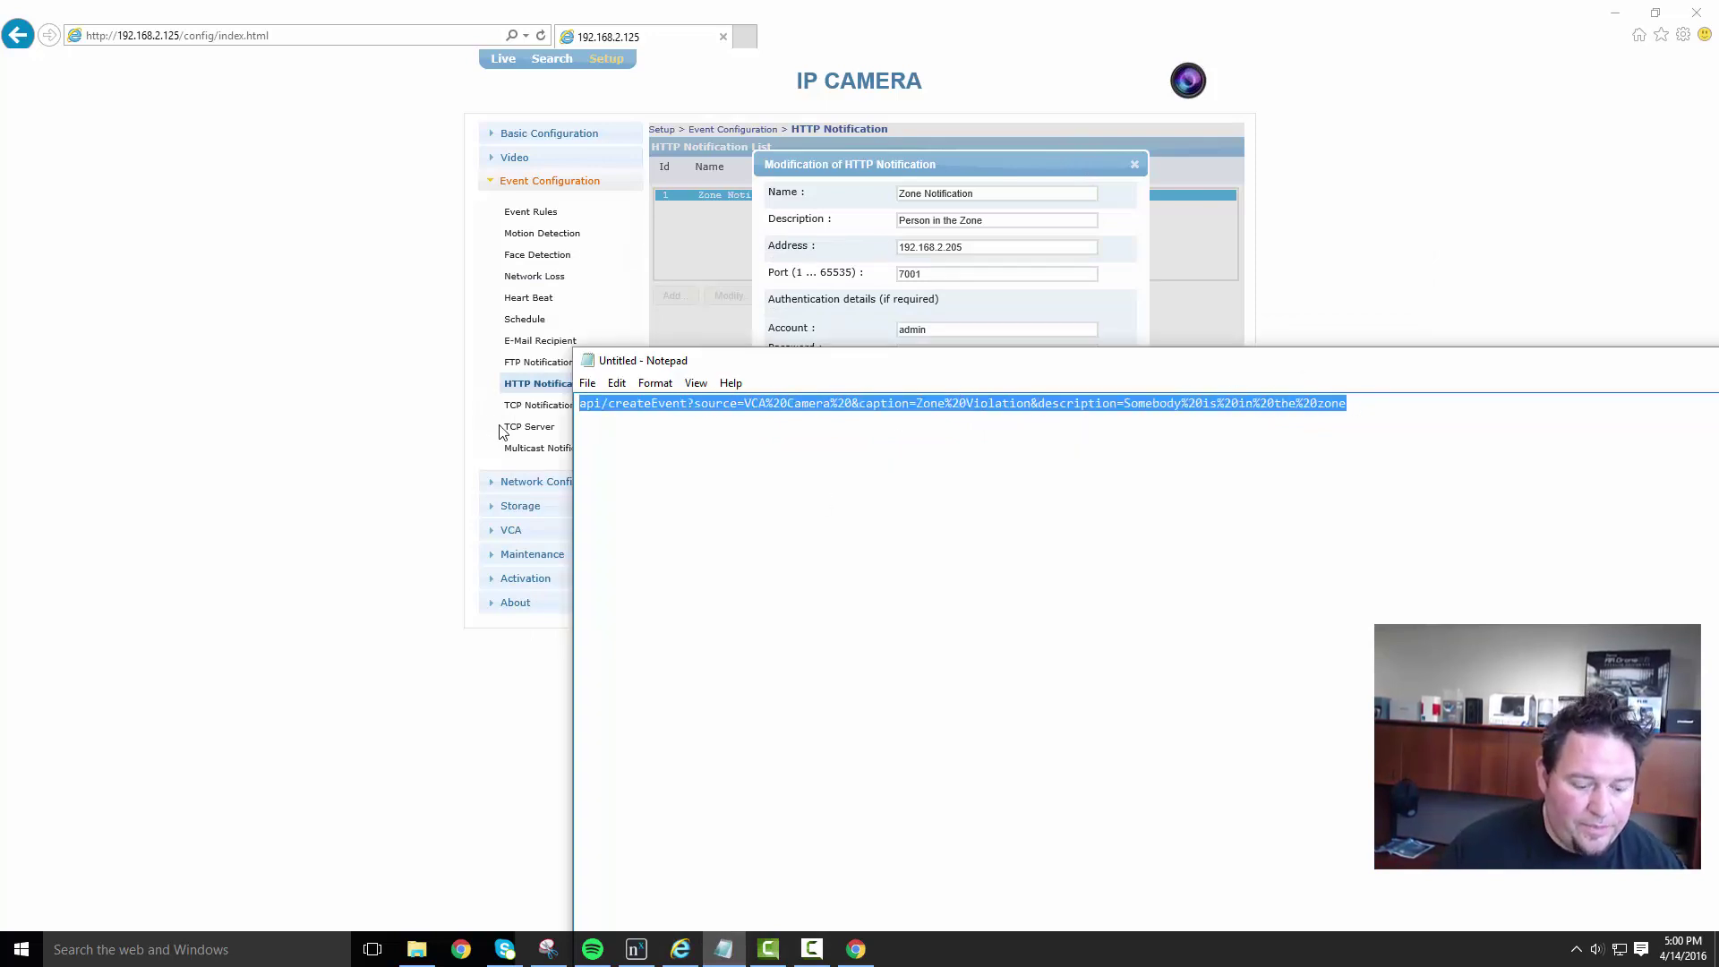
pyautogui.click(791, 466)
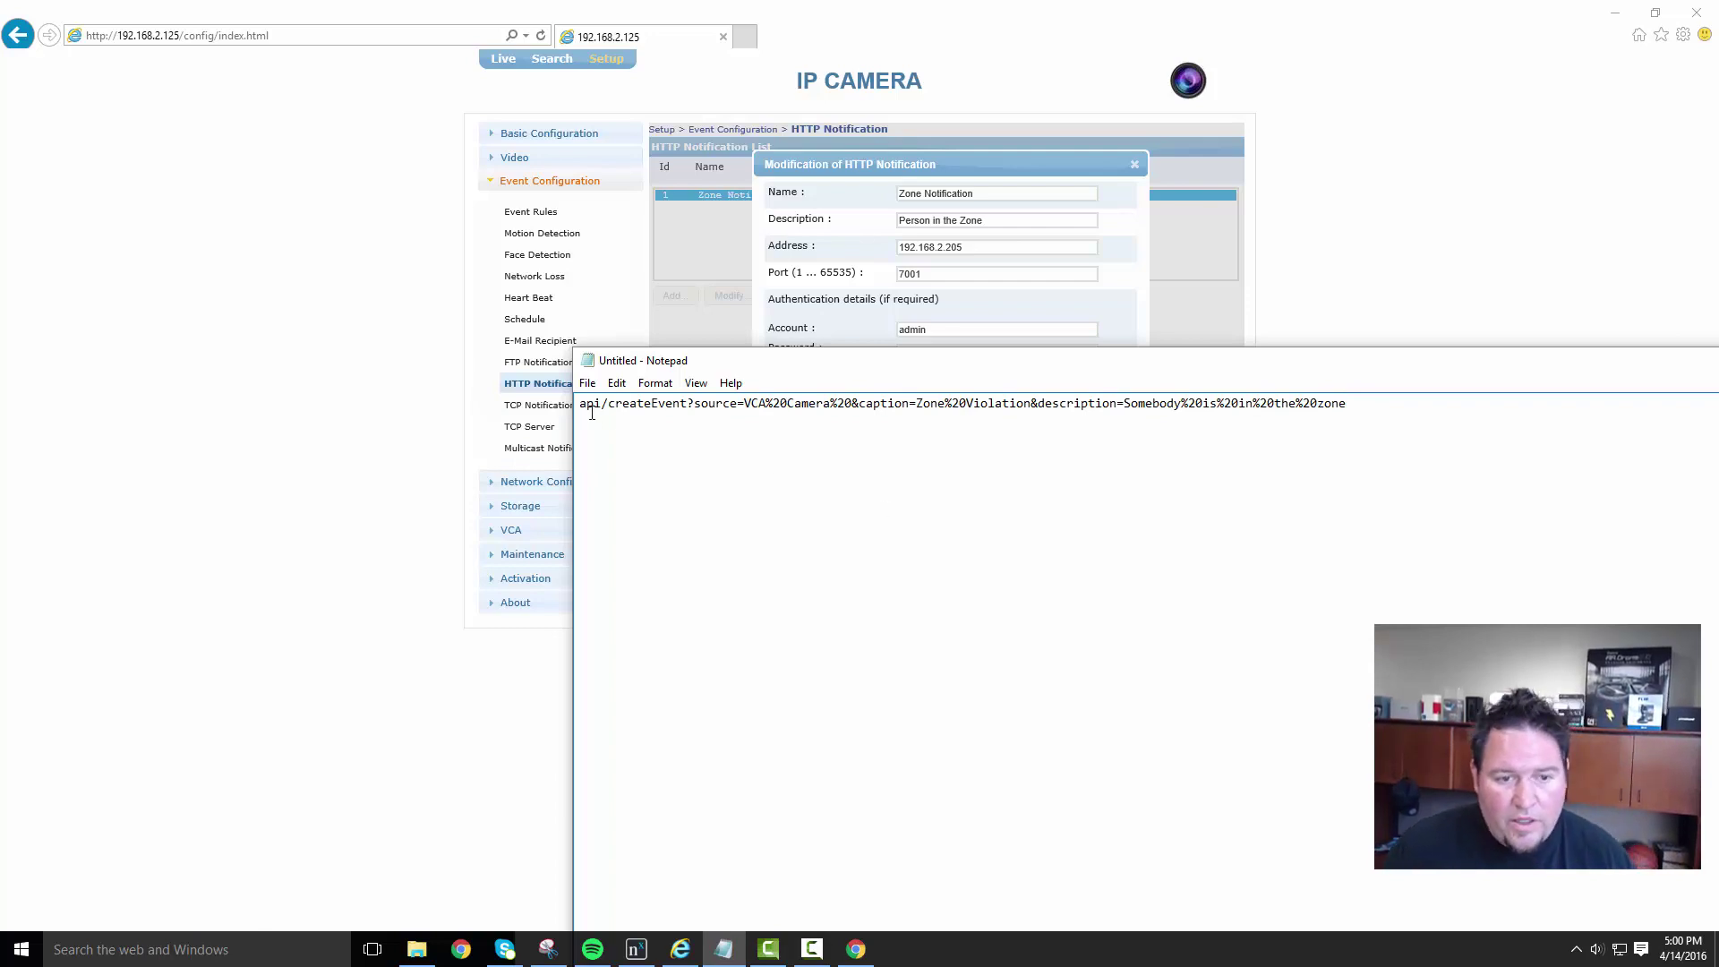
pyautogui.moveTo(577, 406); pyautogui.dragTo(695, 411)
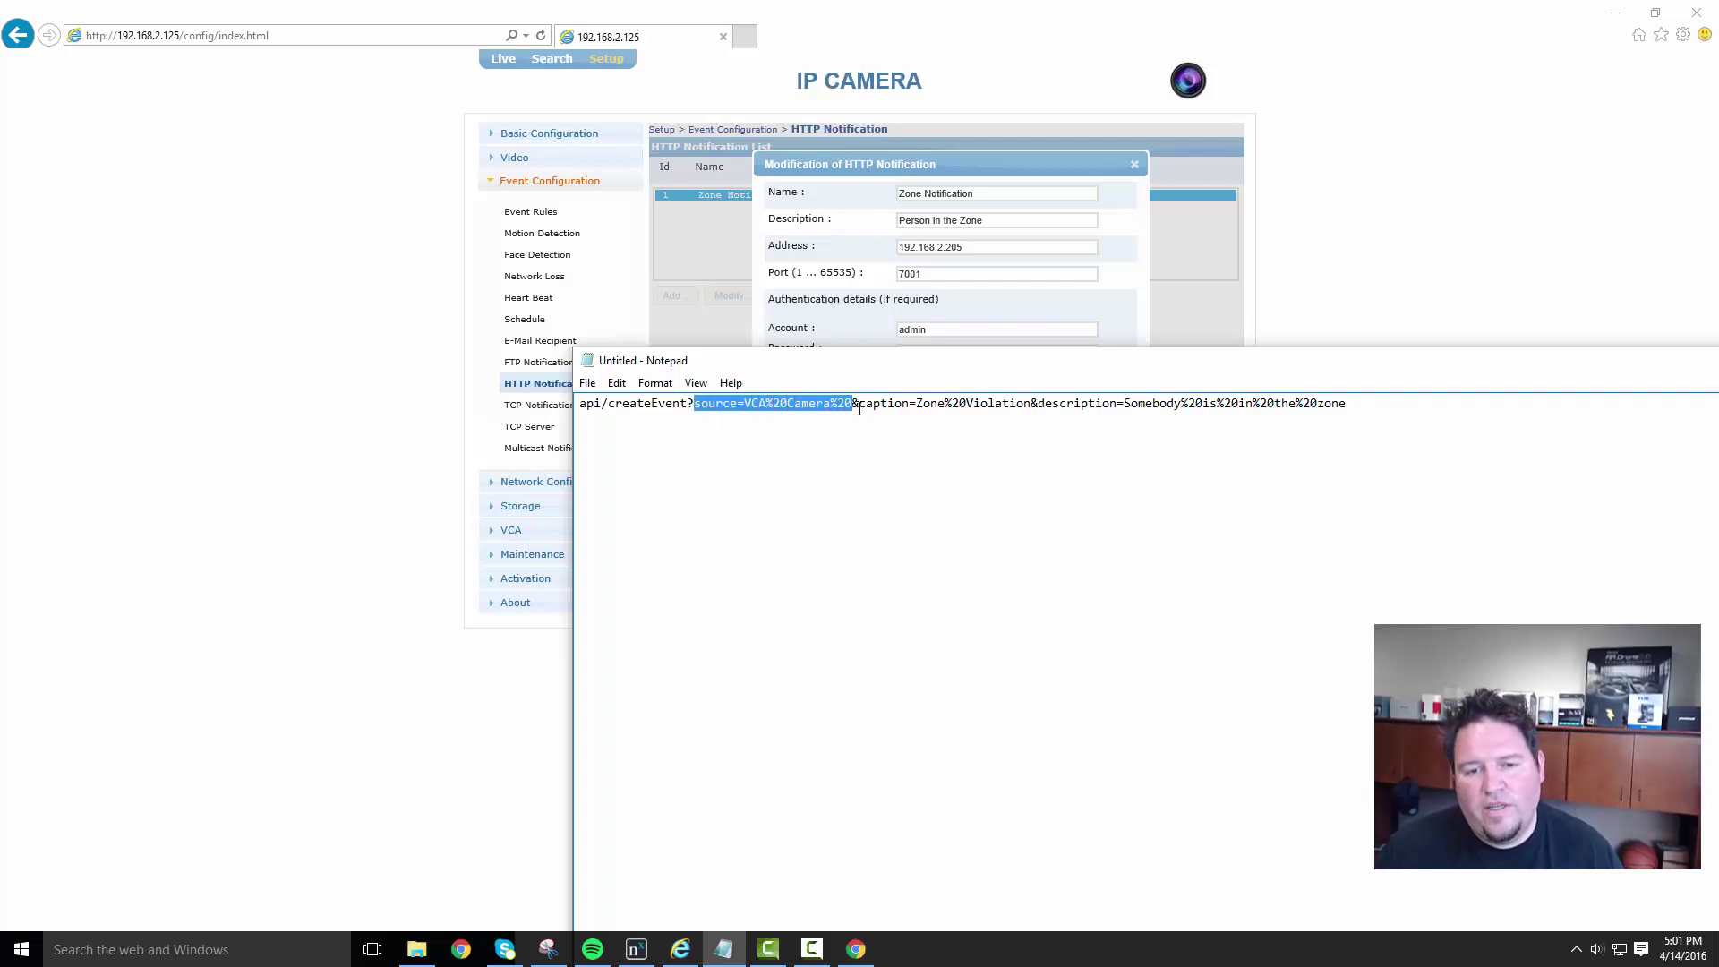
pyautogui.moveTo(860, 408); pyautogui.dragTo(909, 405)
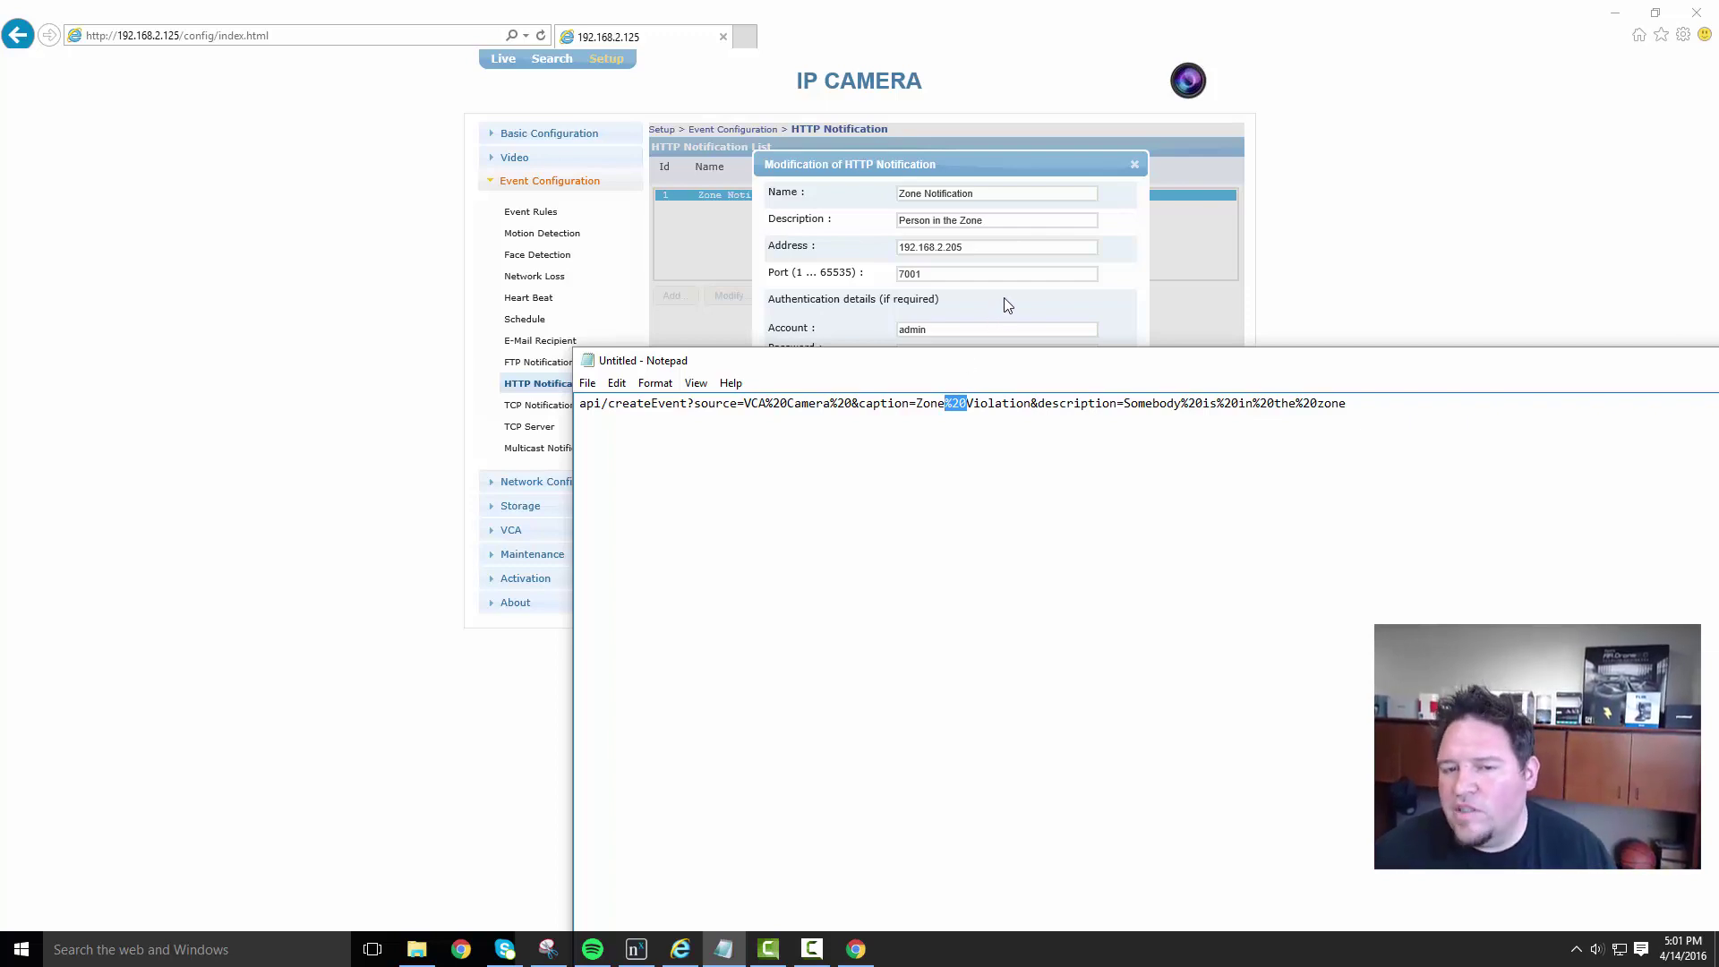
pyautogui.click(1056, 406)
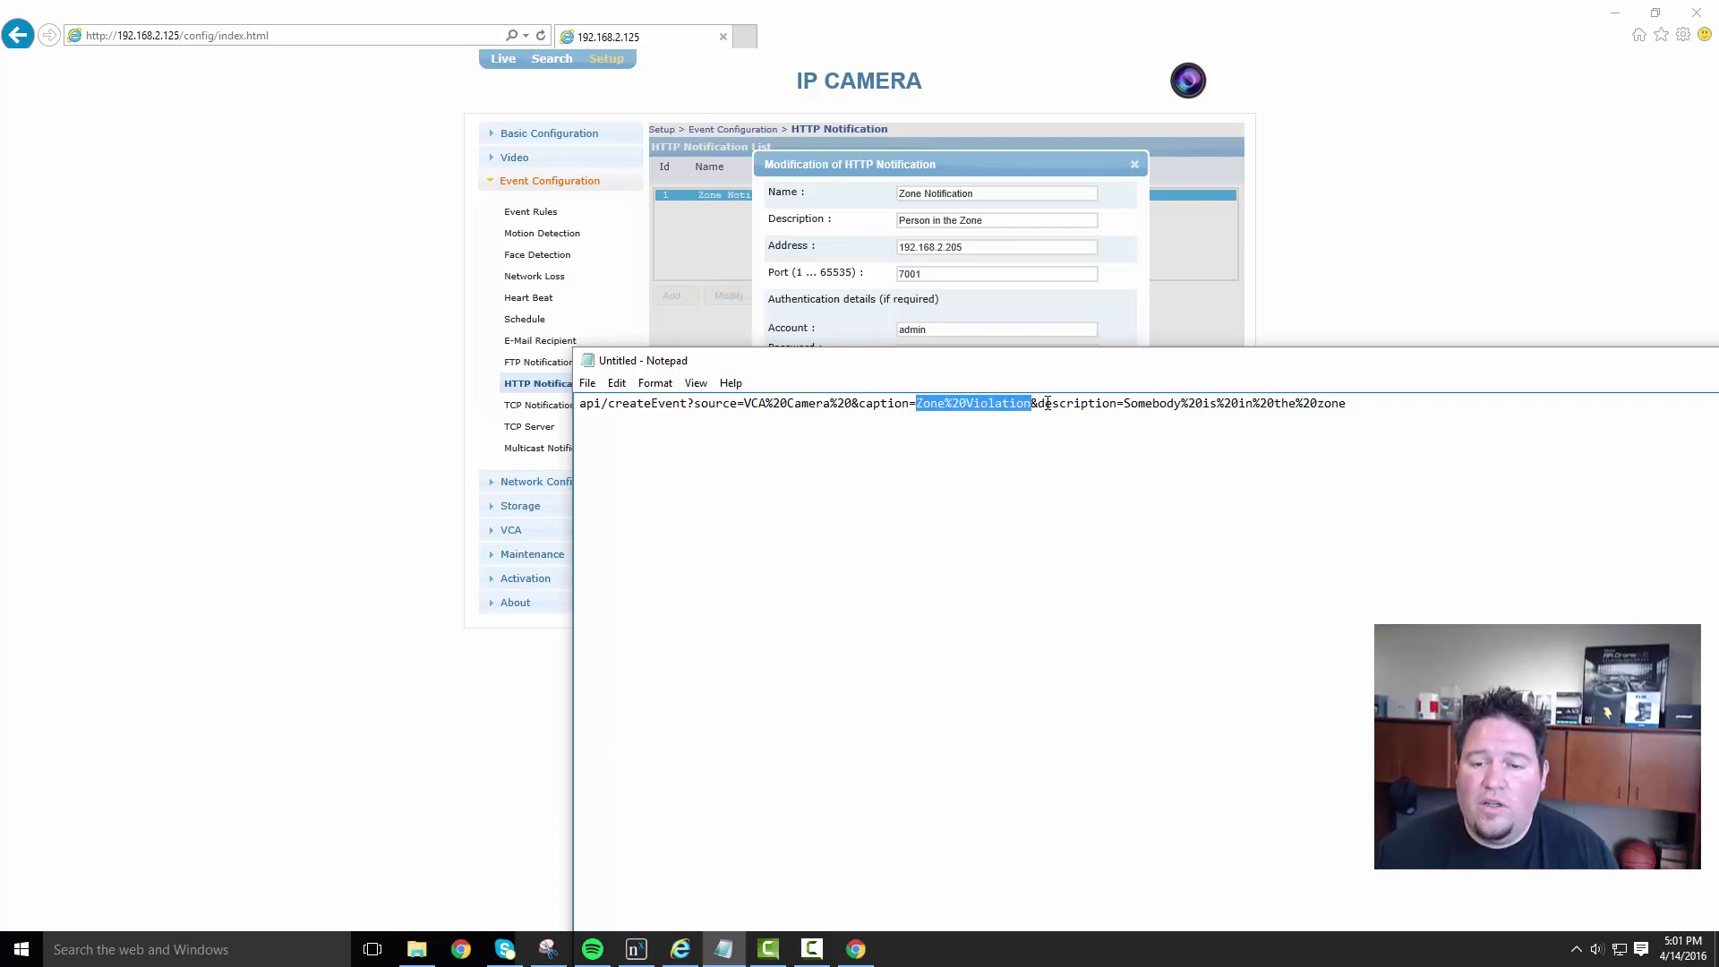
pyautogui.moveTo(1126, 405); pyautogui.dragTo(1365, 445)
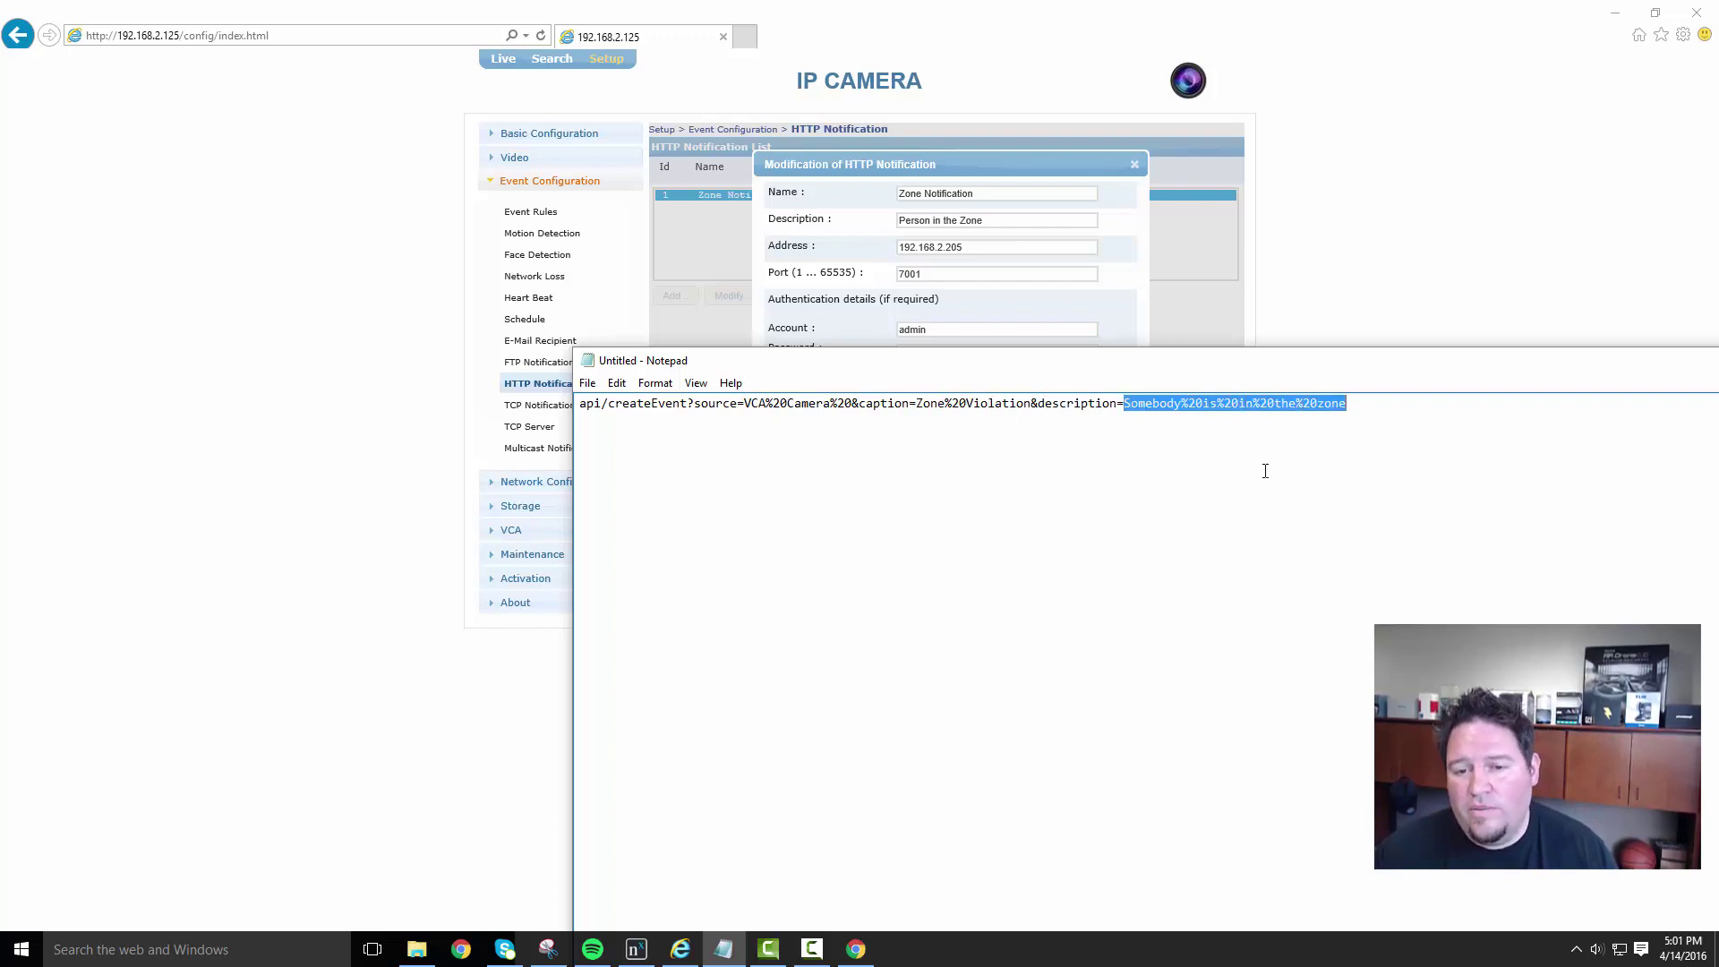
pyautogui.click(1095, 307)
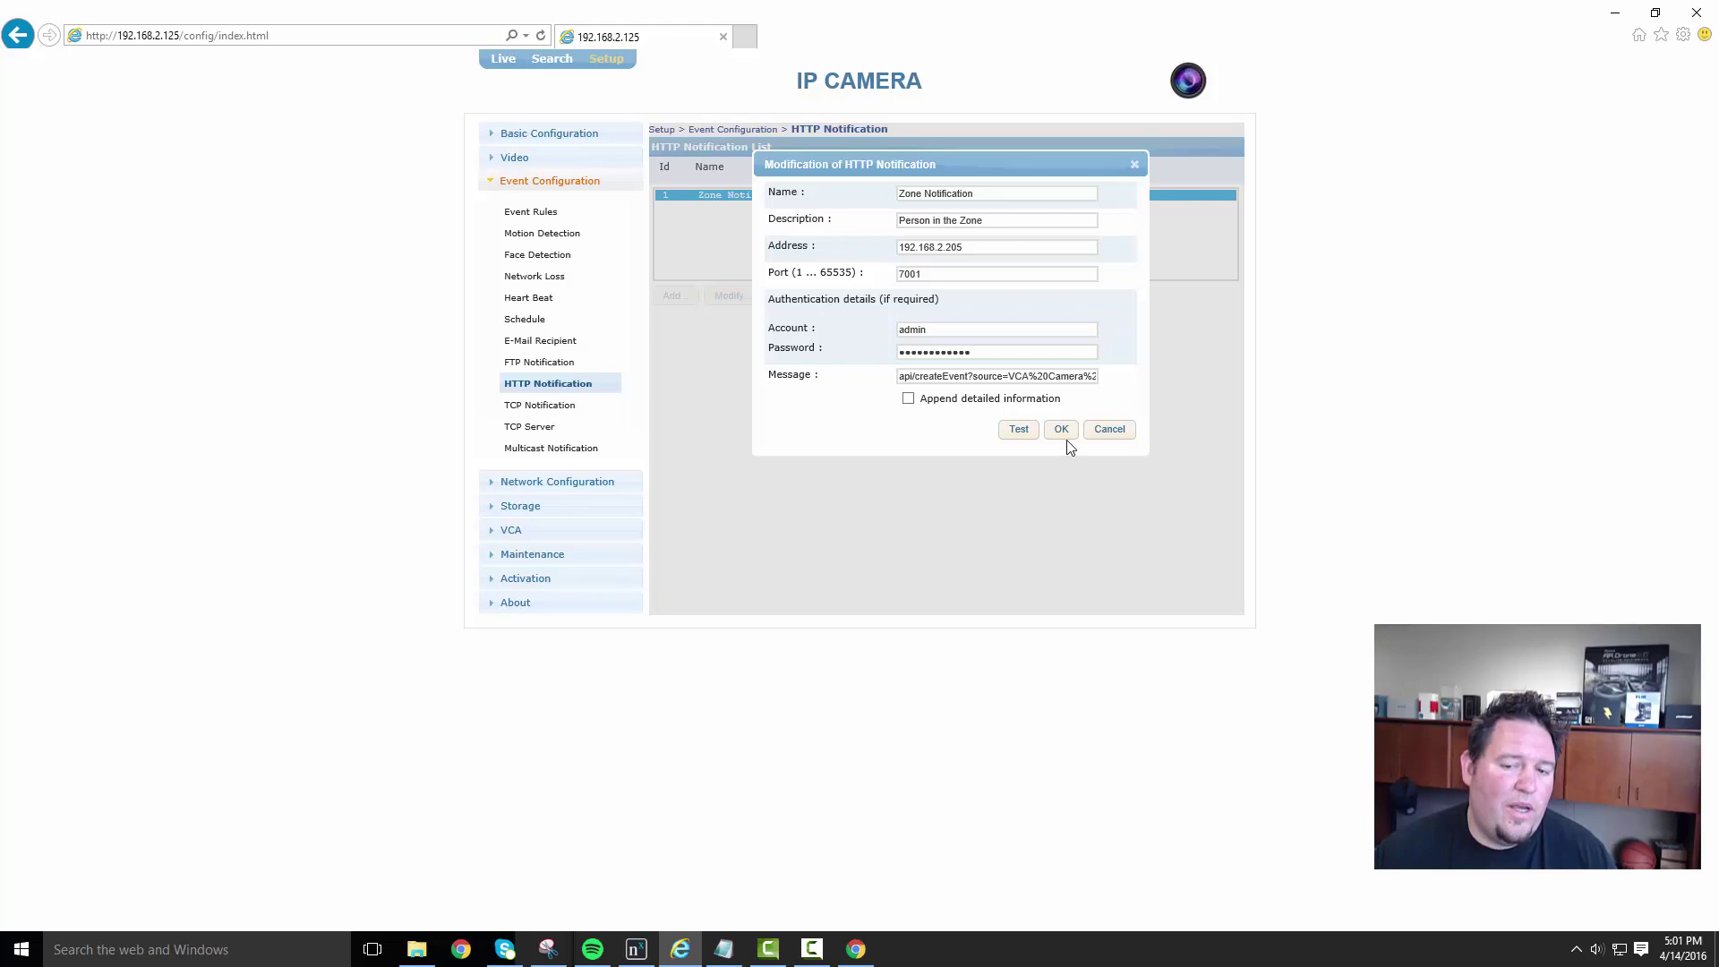
# Step: Dismiss the IE notification dialog, minimize the browser and bring Nx Witness up full screen
pyautogui.click(1117, 434)
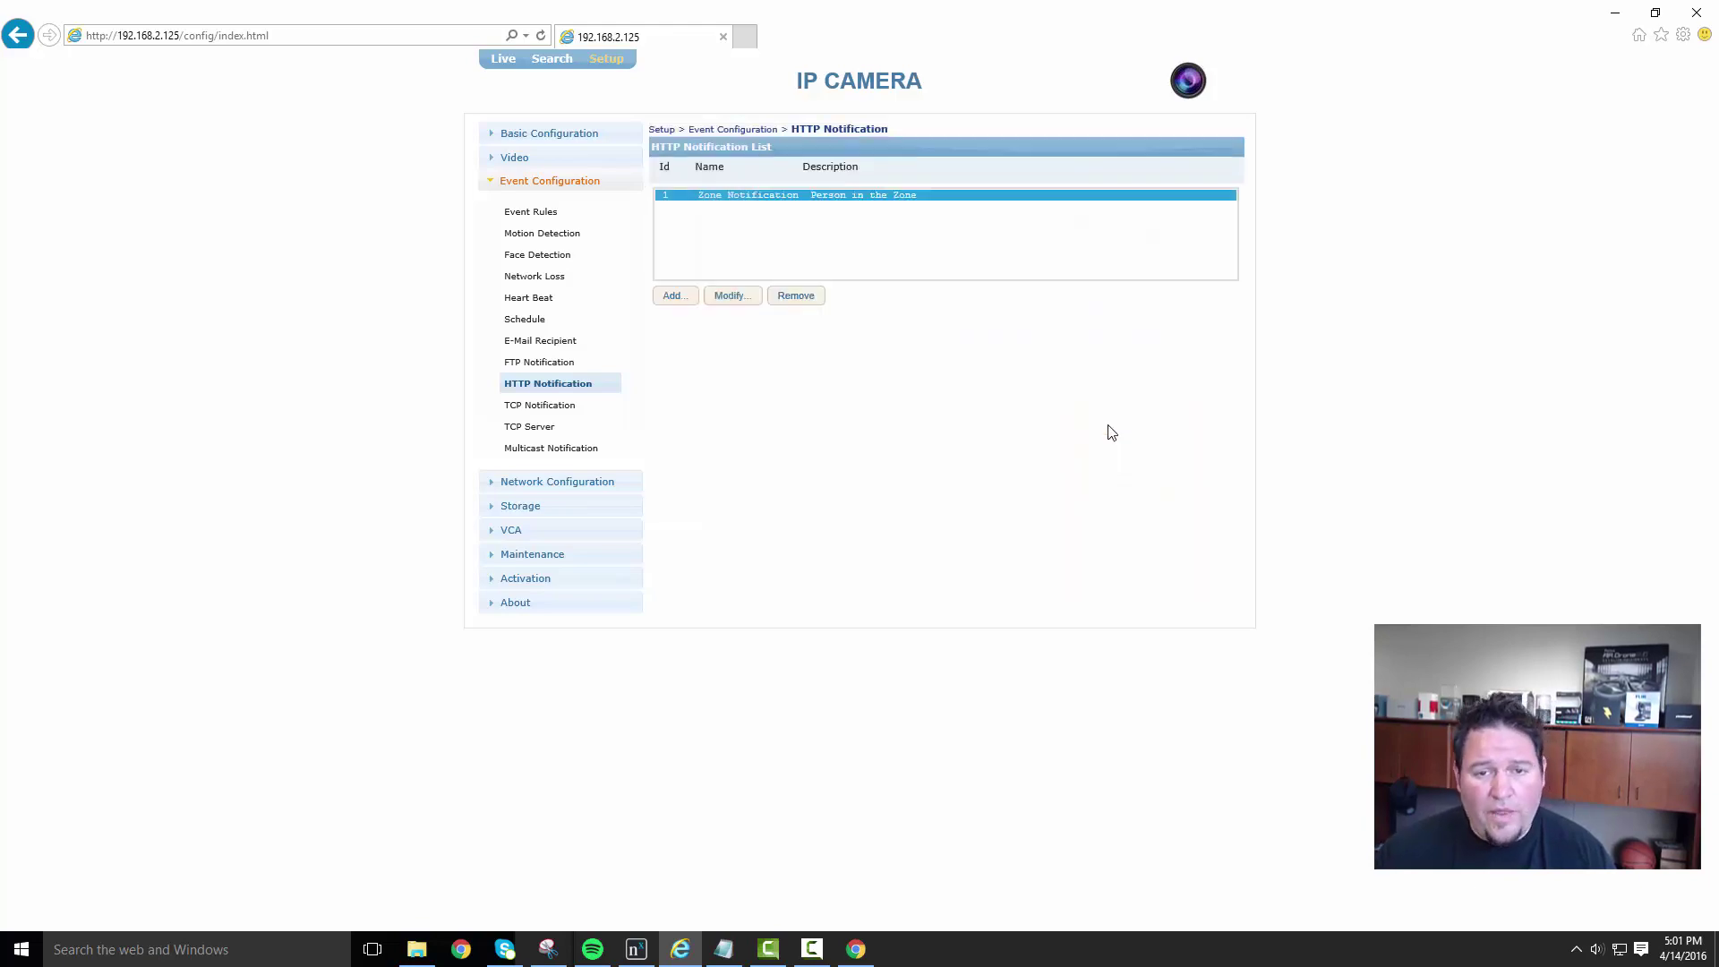
pyautogui.click(1611, 12)
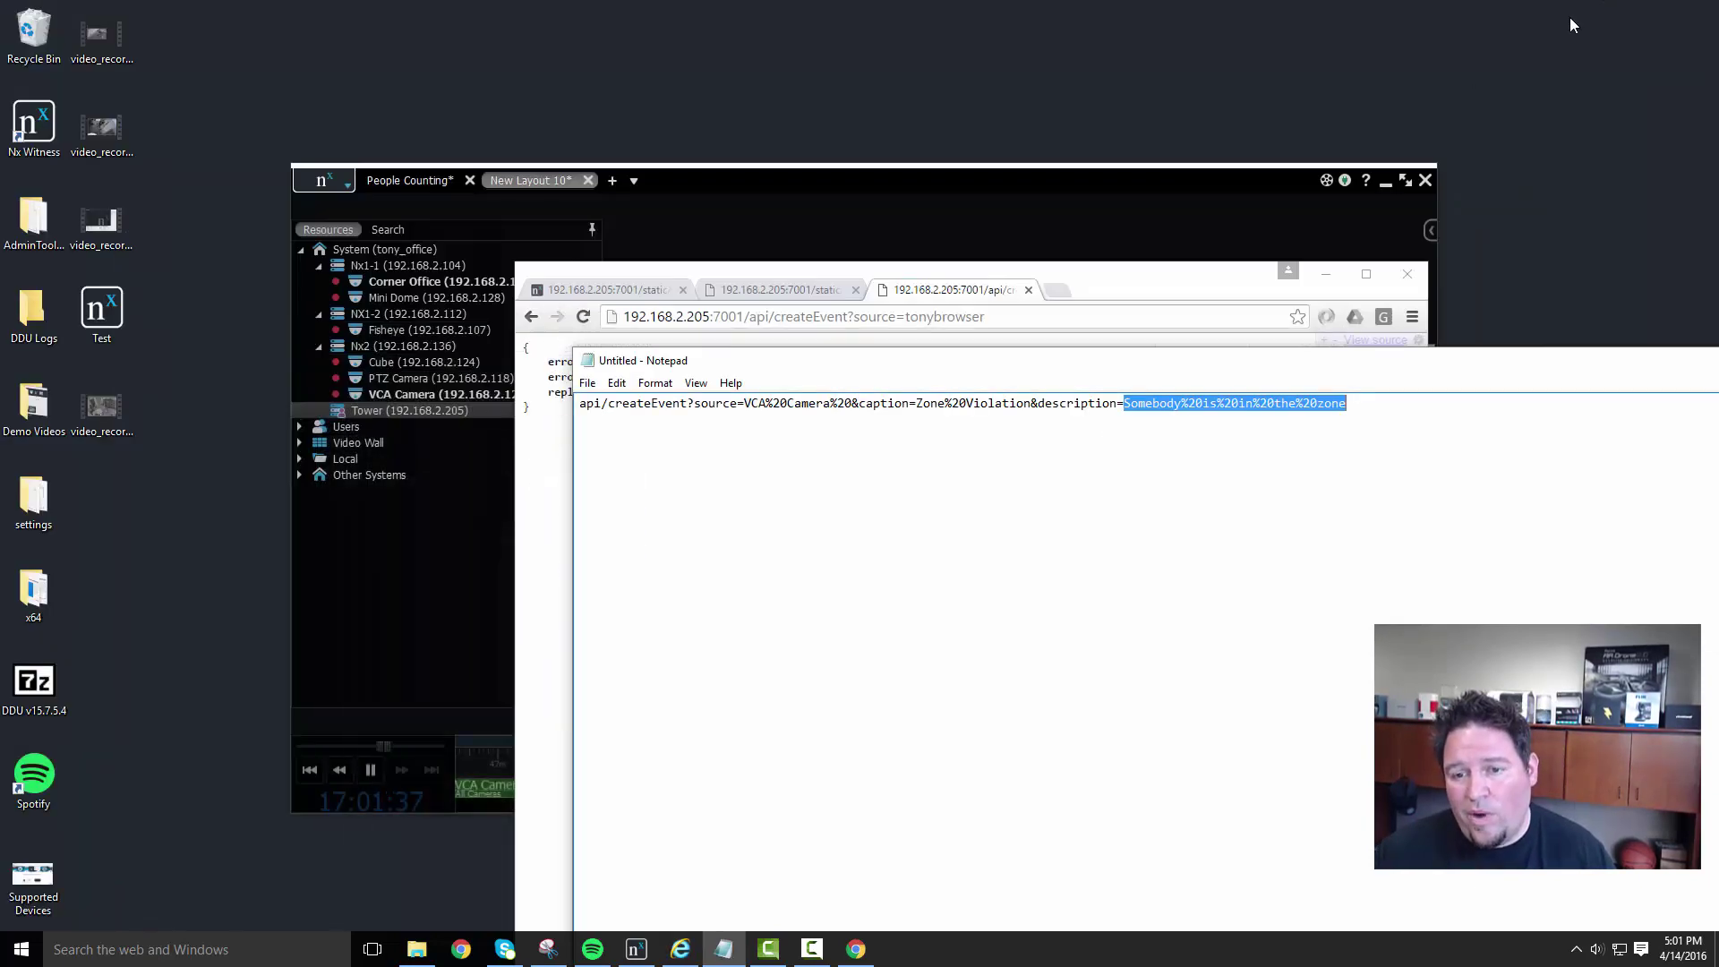
pyautogui.click(1175, 177)
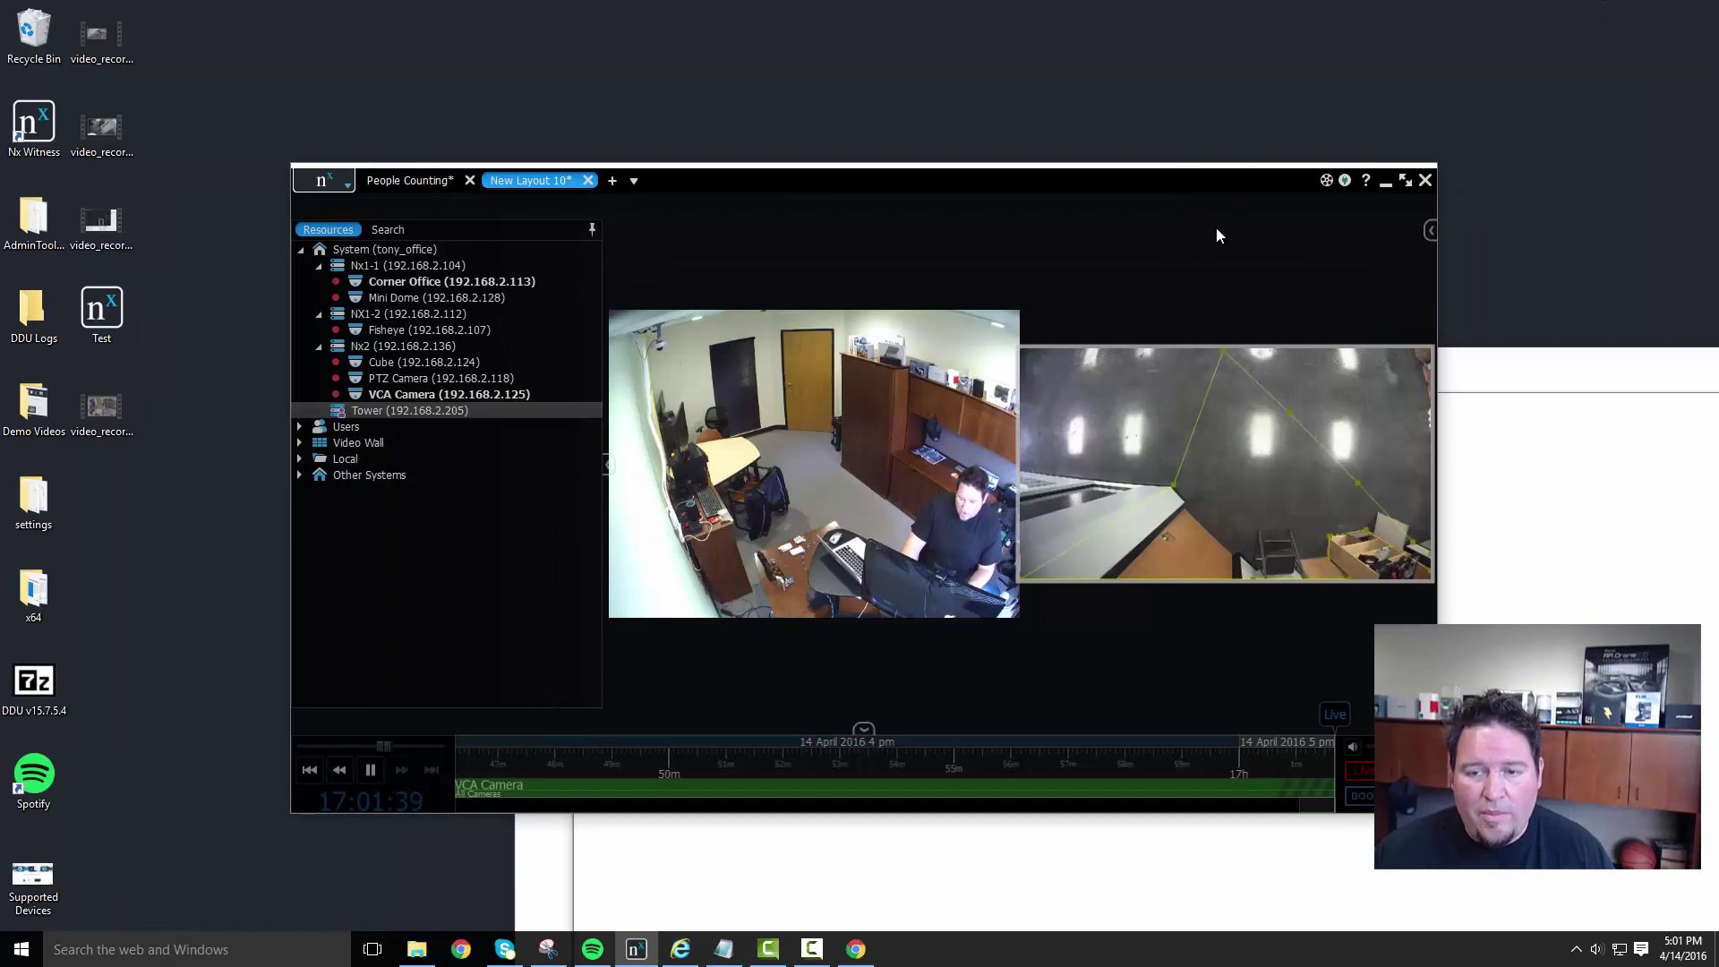
pyautogui.click(1407, 175)
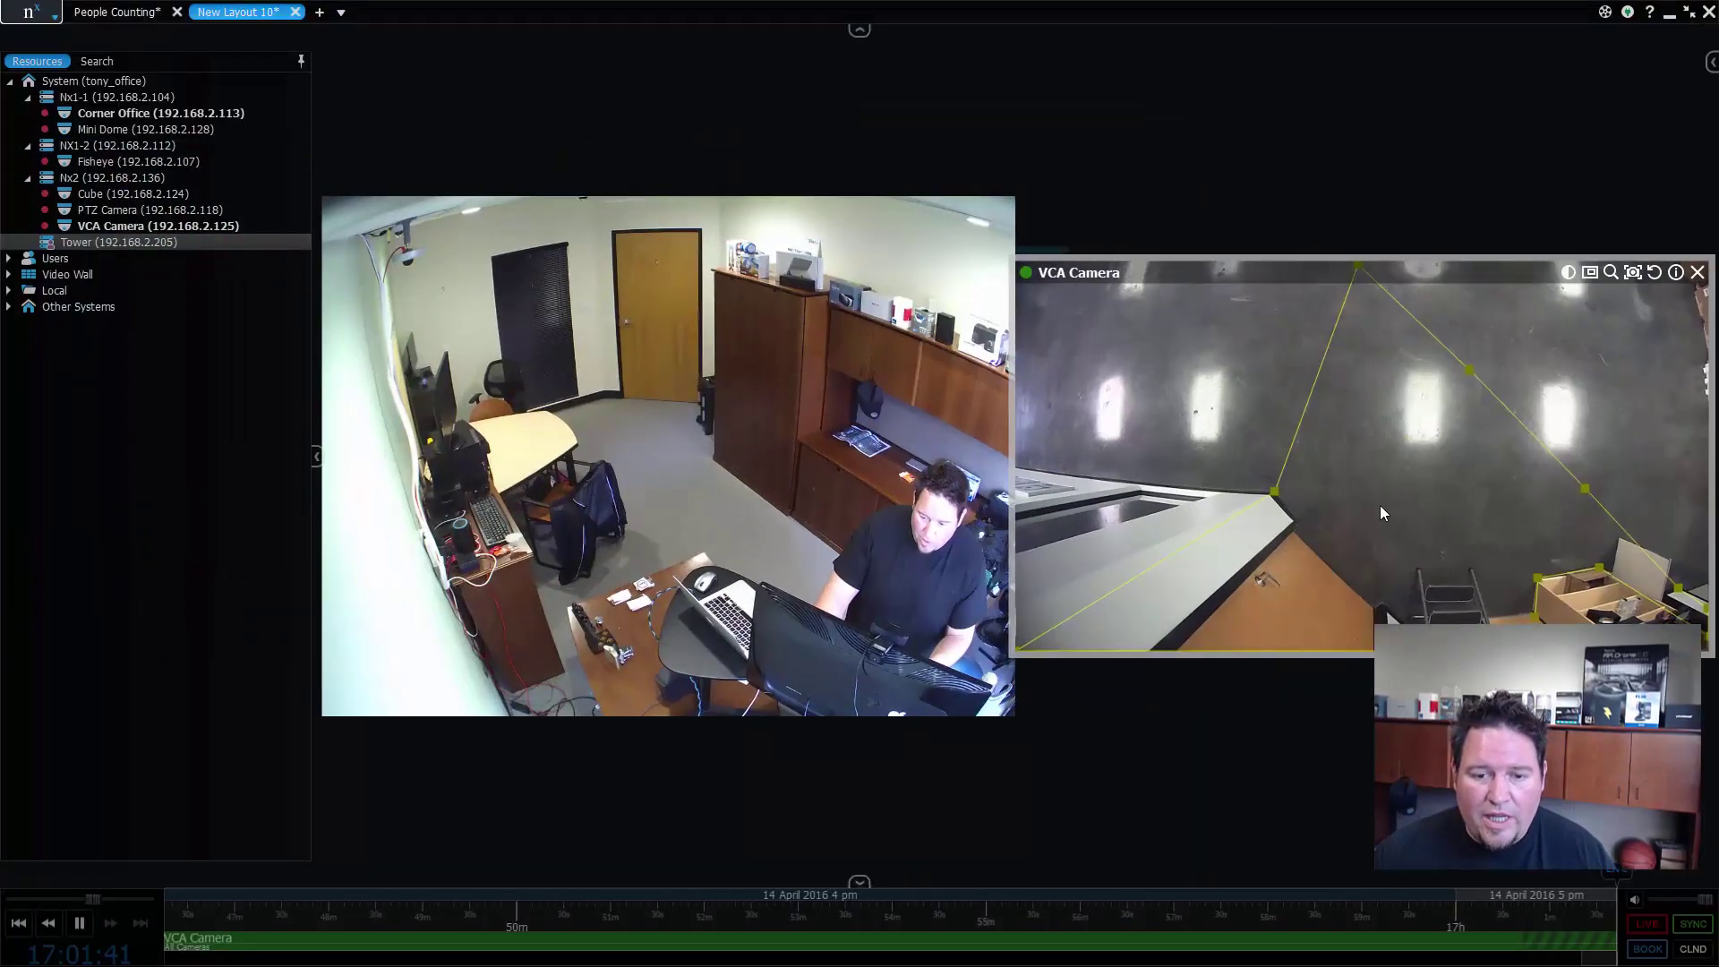
# Step: Show the notifications panel listing the two 'Somebody is in the zone' Zone Violation alerts
pyautogui.click(1710, 62)
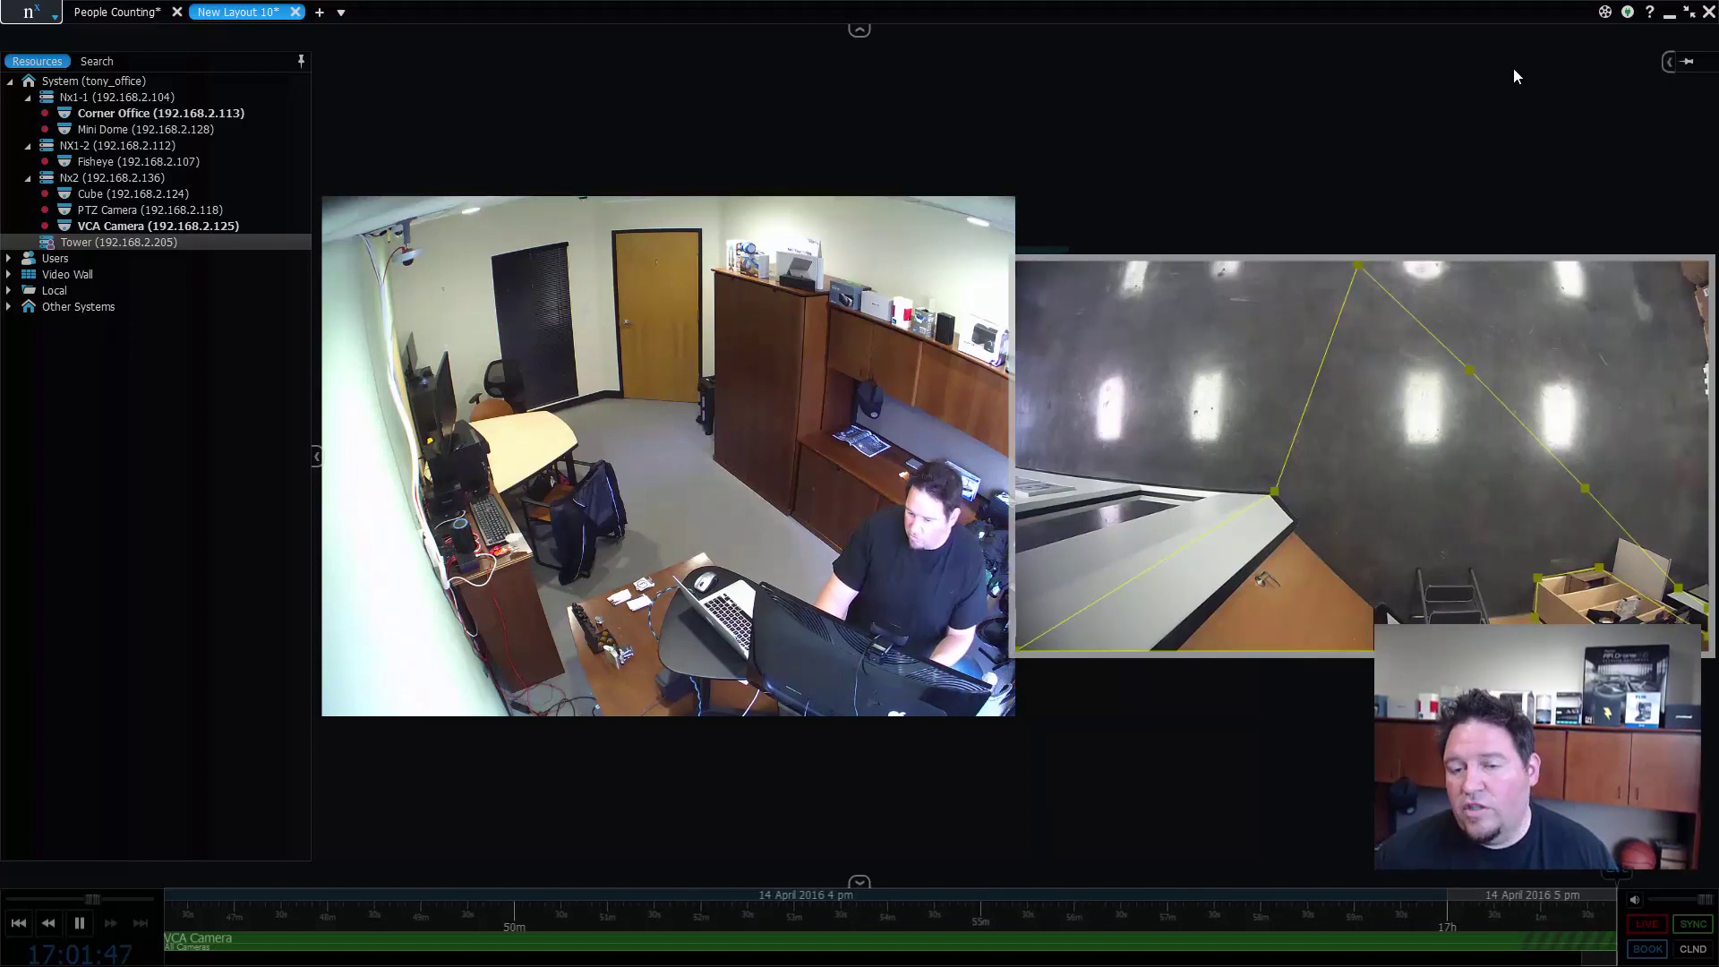
pyautogui.click(1490, 61)
pyautogui.click(1712, 63)
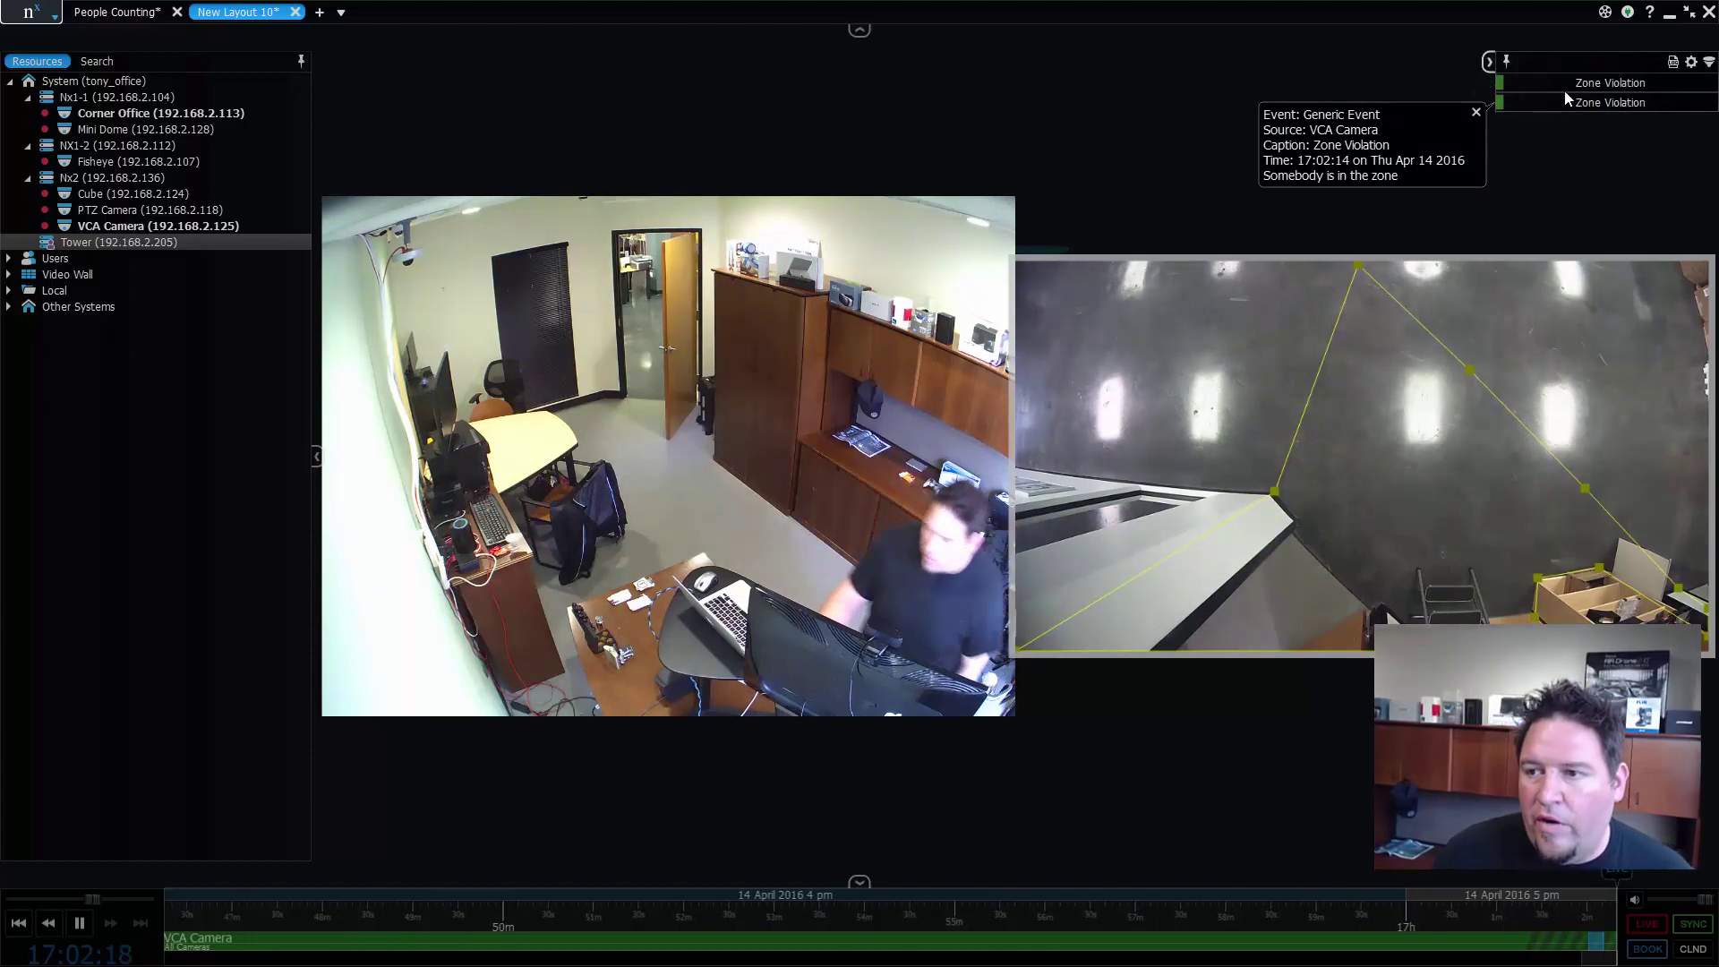
# Step: Open the Event Log, move it aside, and select a recent VCA Camera event
pyautogui.click(1671, 63)
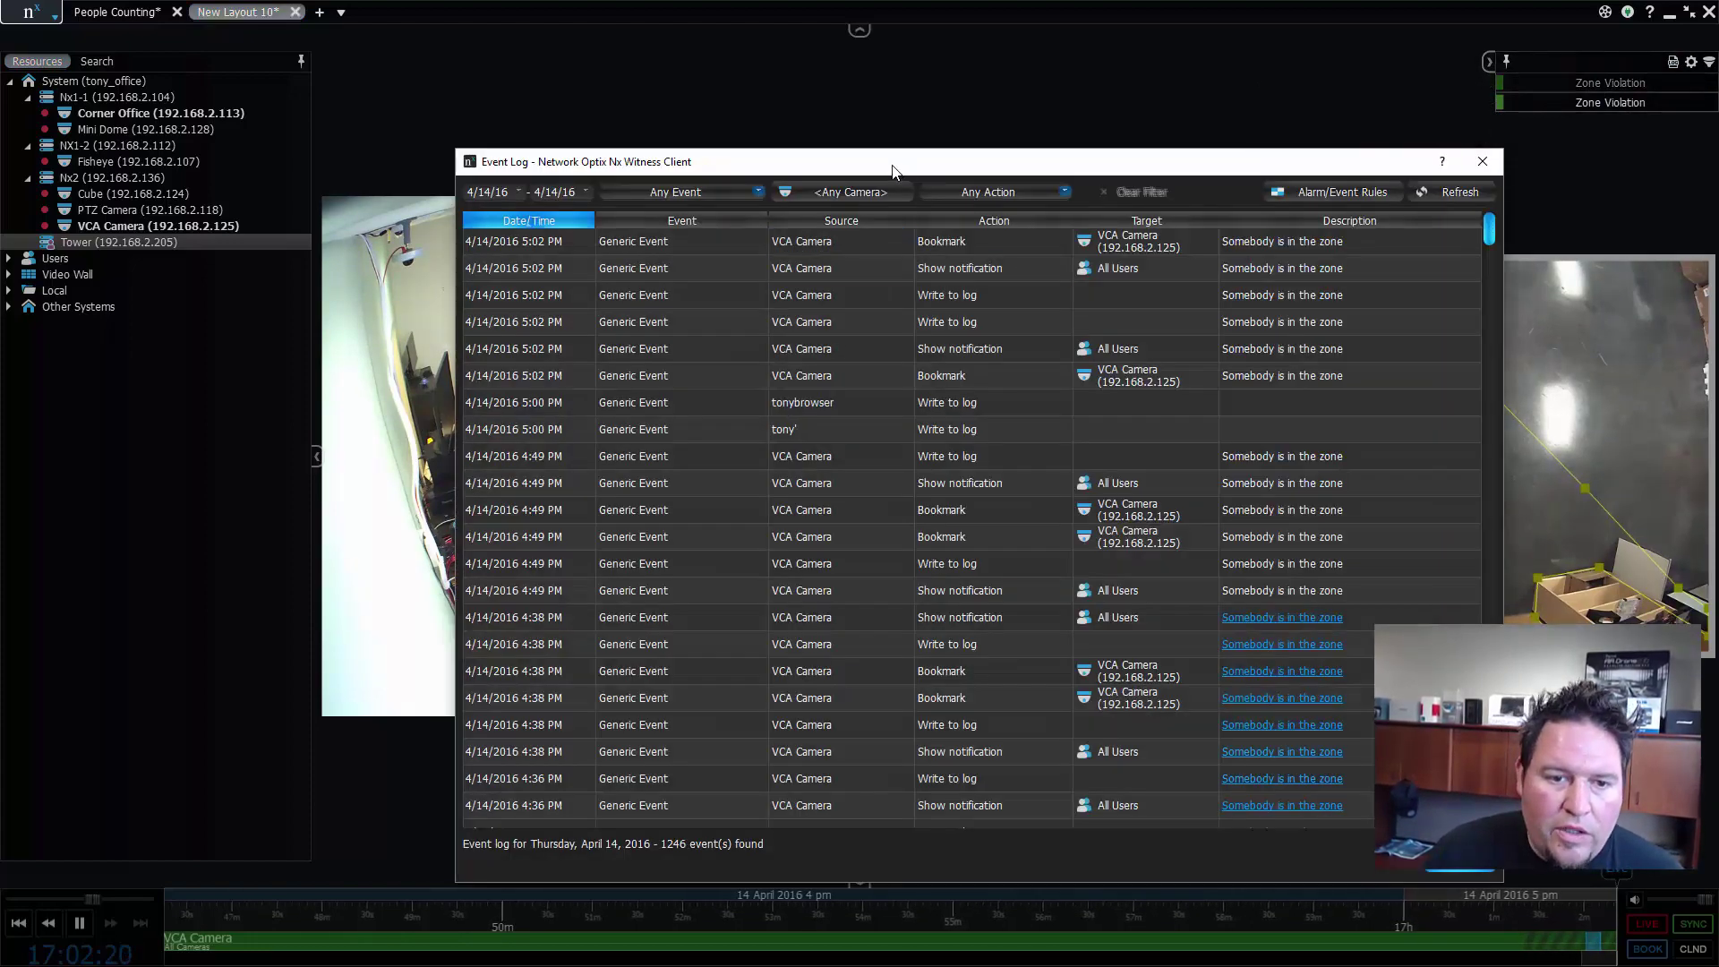
pyautogui.moveTo(882, 164); pyautogui.dragTo(698, 78)
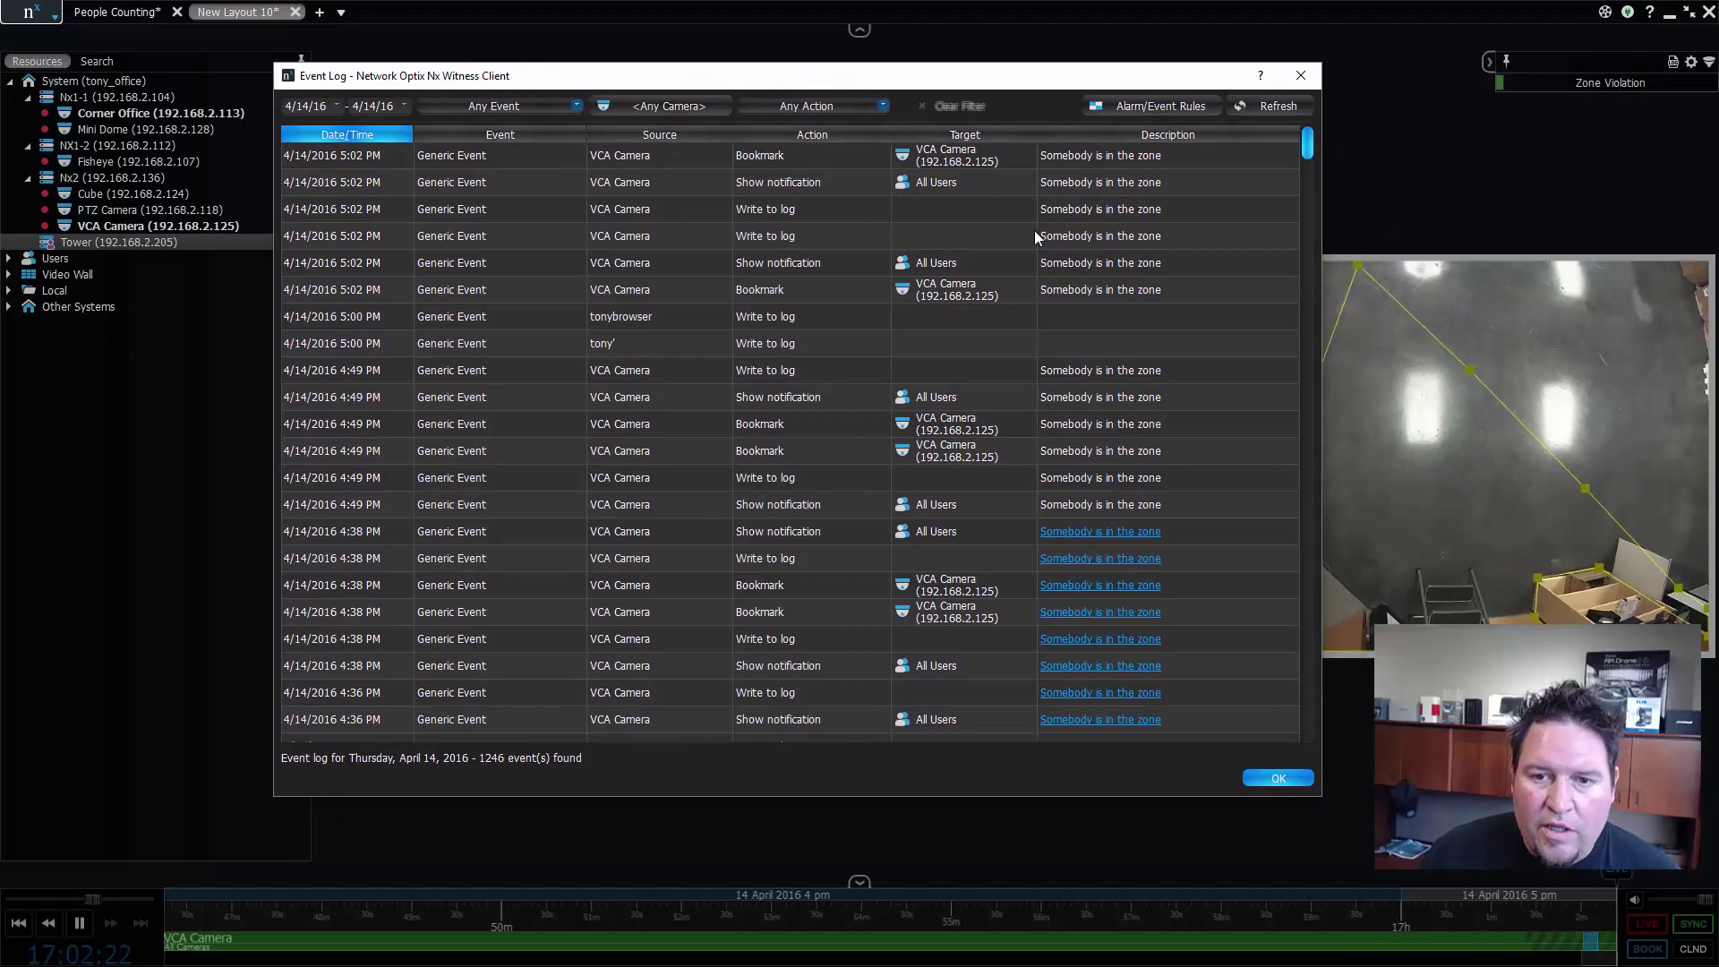
pyautogui.click(618, 183)
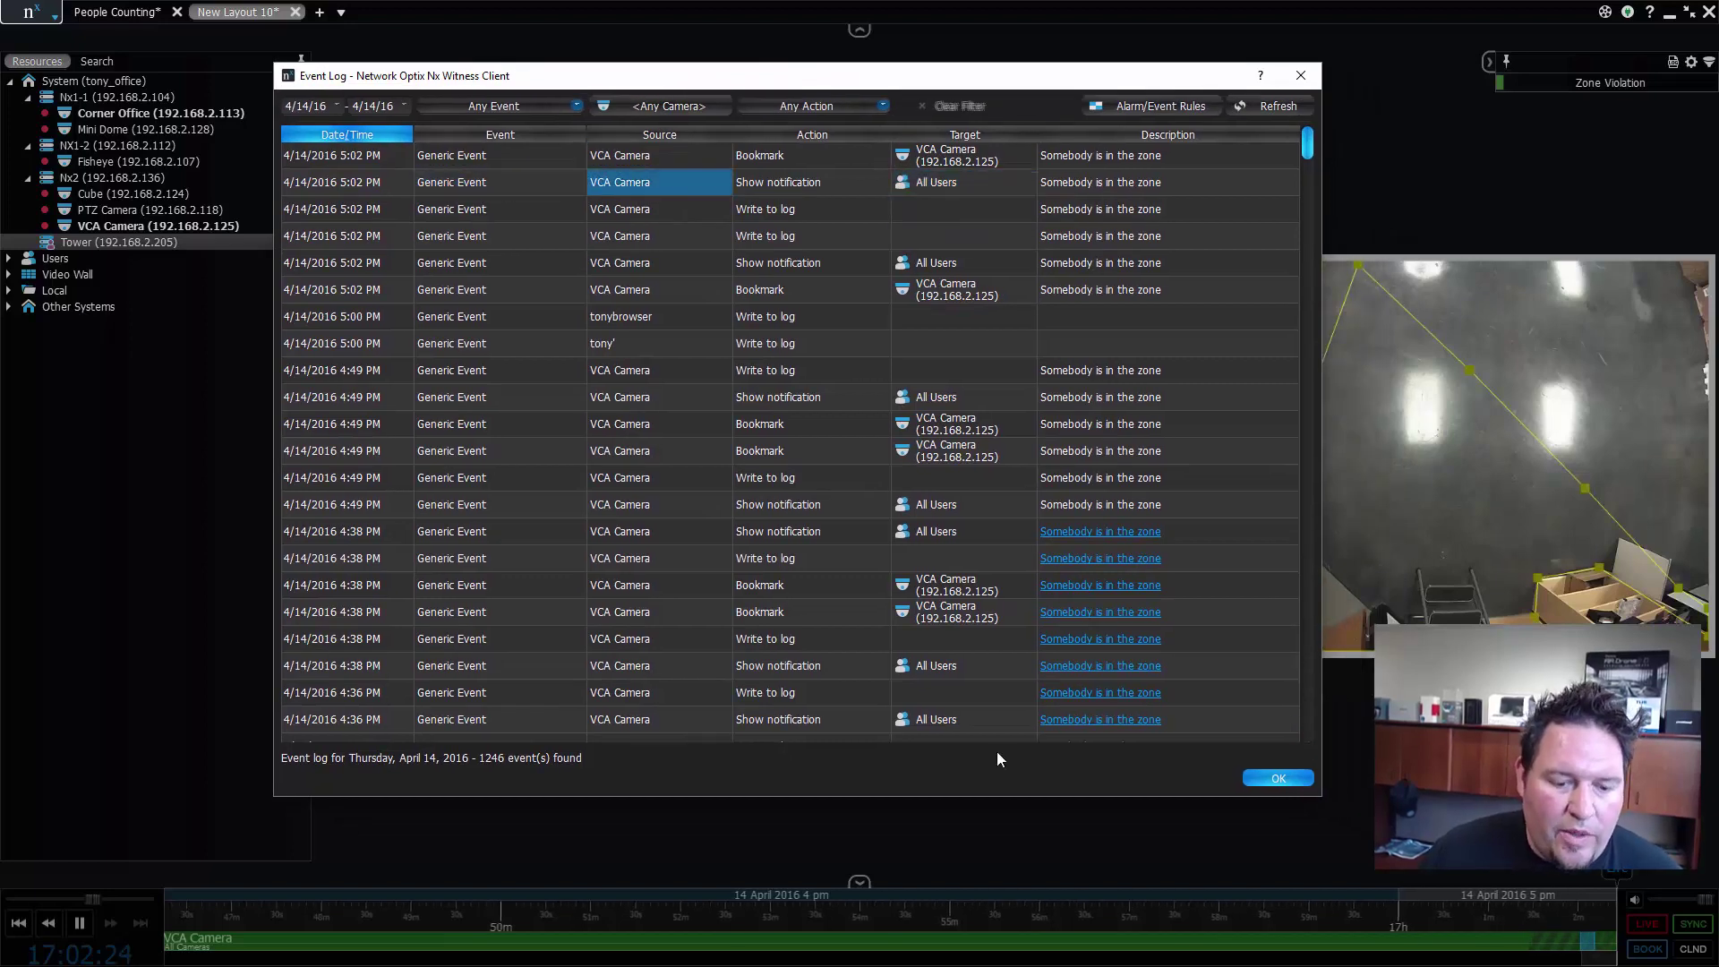
# Step: Review the Generic Event rule with source VCA Camera and its fixed bookmark duration
pyautogui.click(1160, 106)
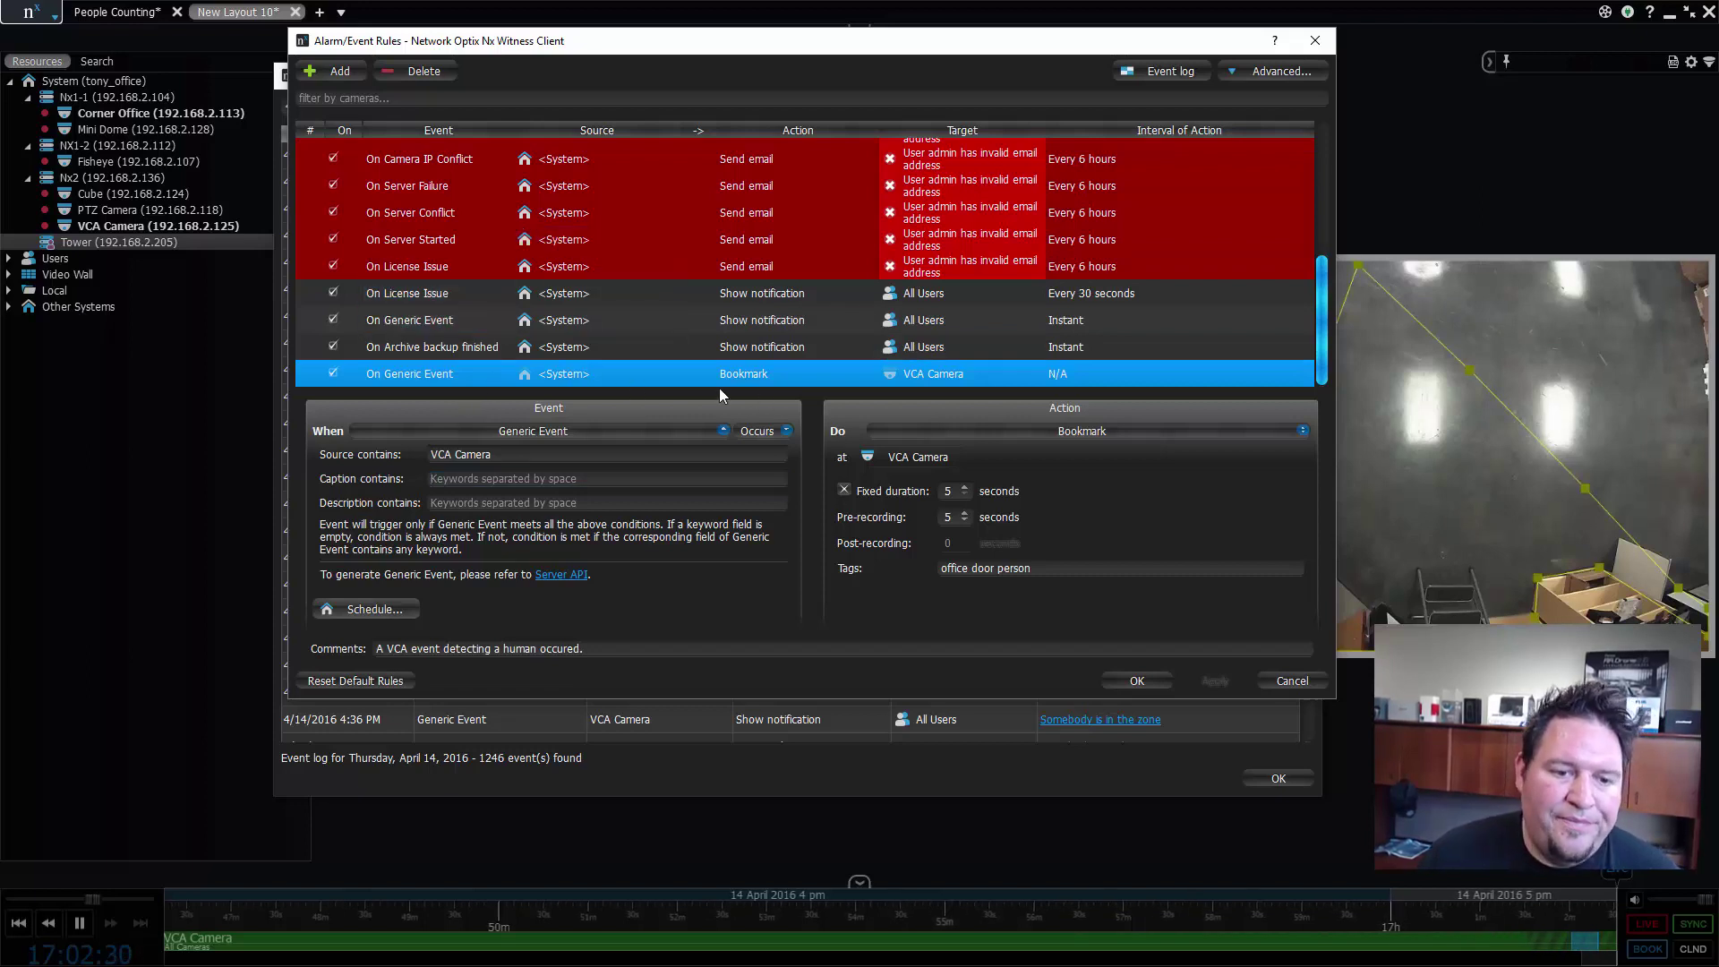
pyautogui.click(495, 454)
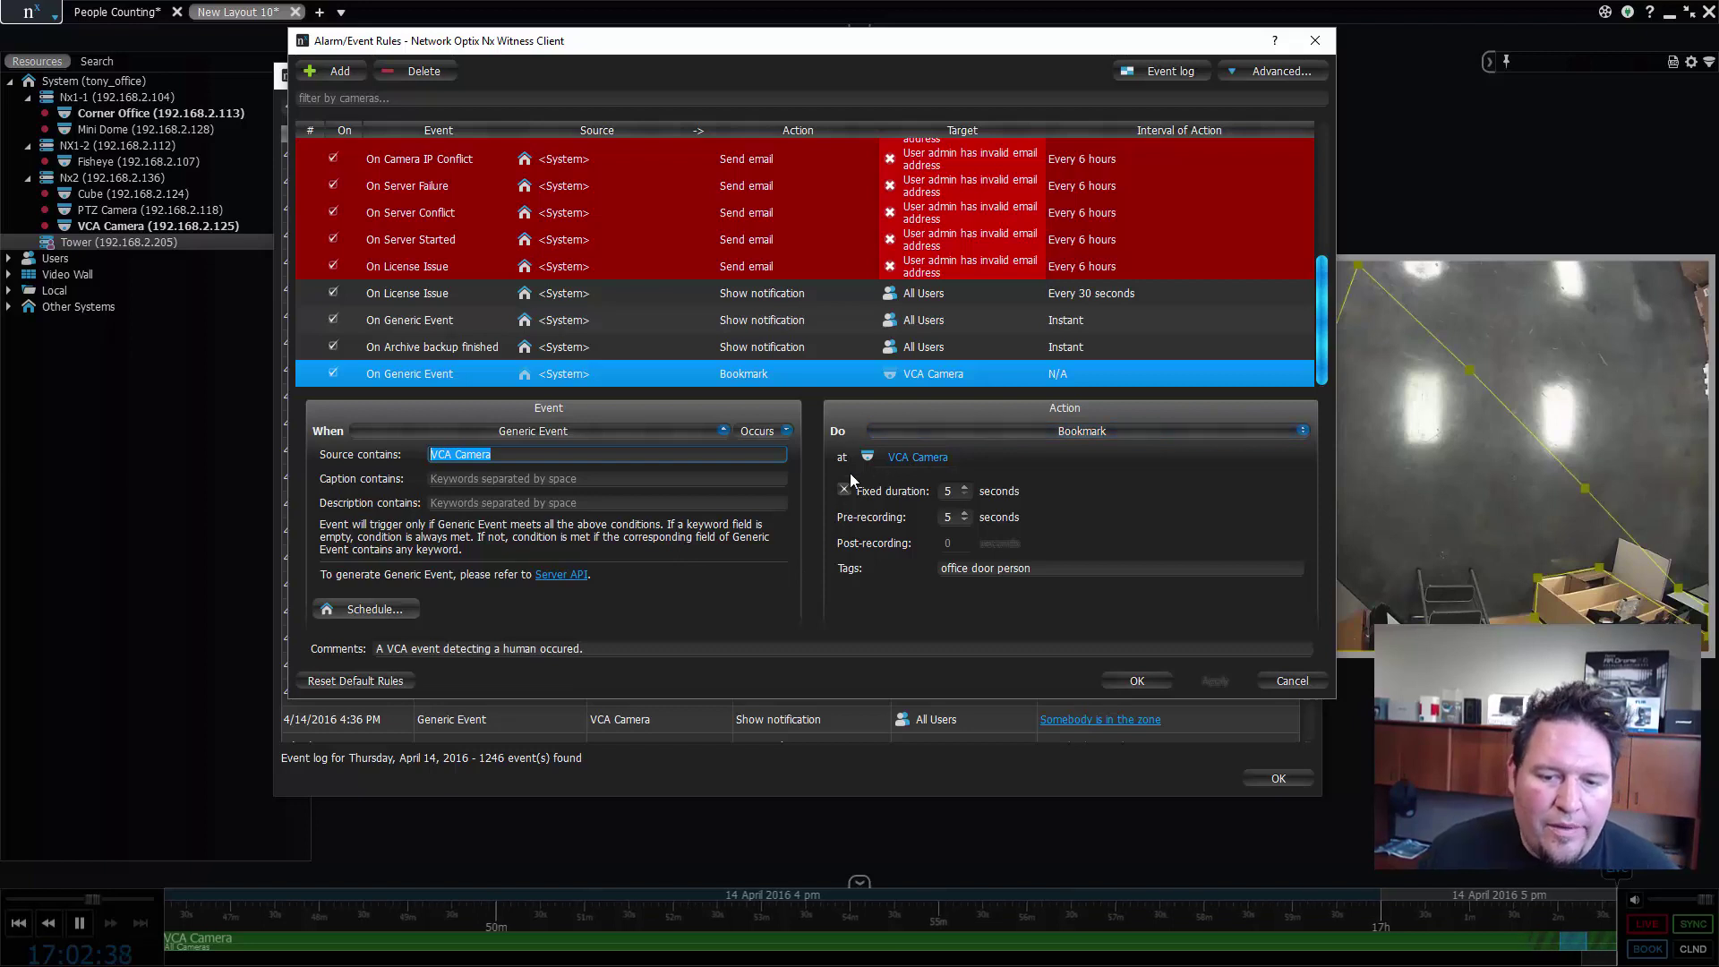
pyautogui.click(923, 491)
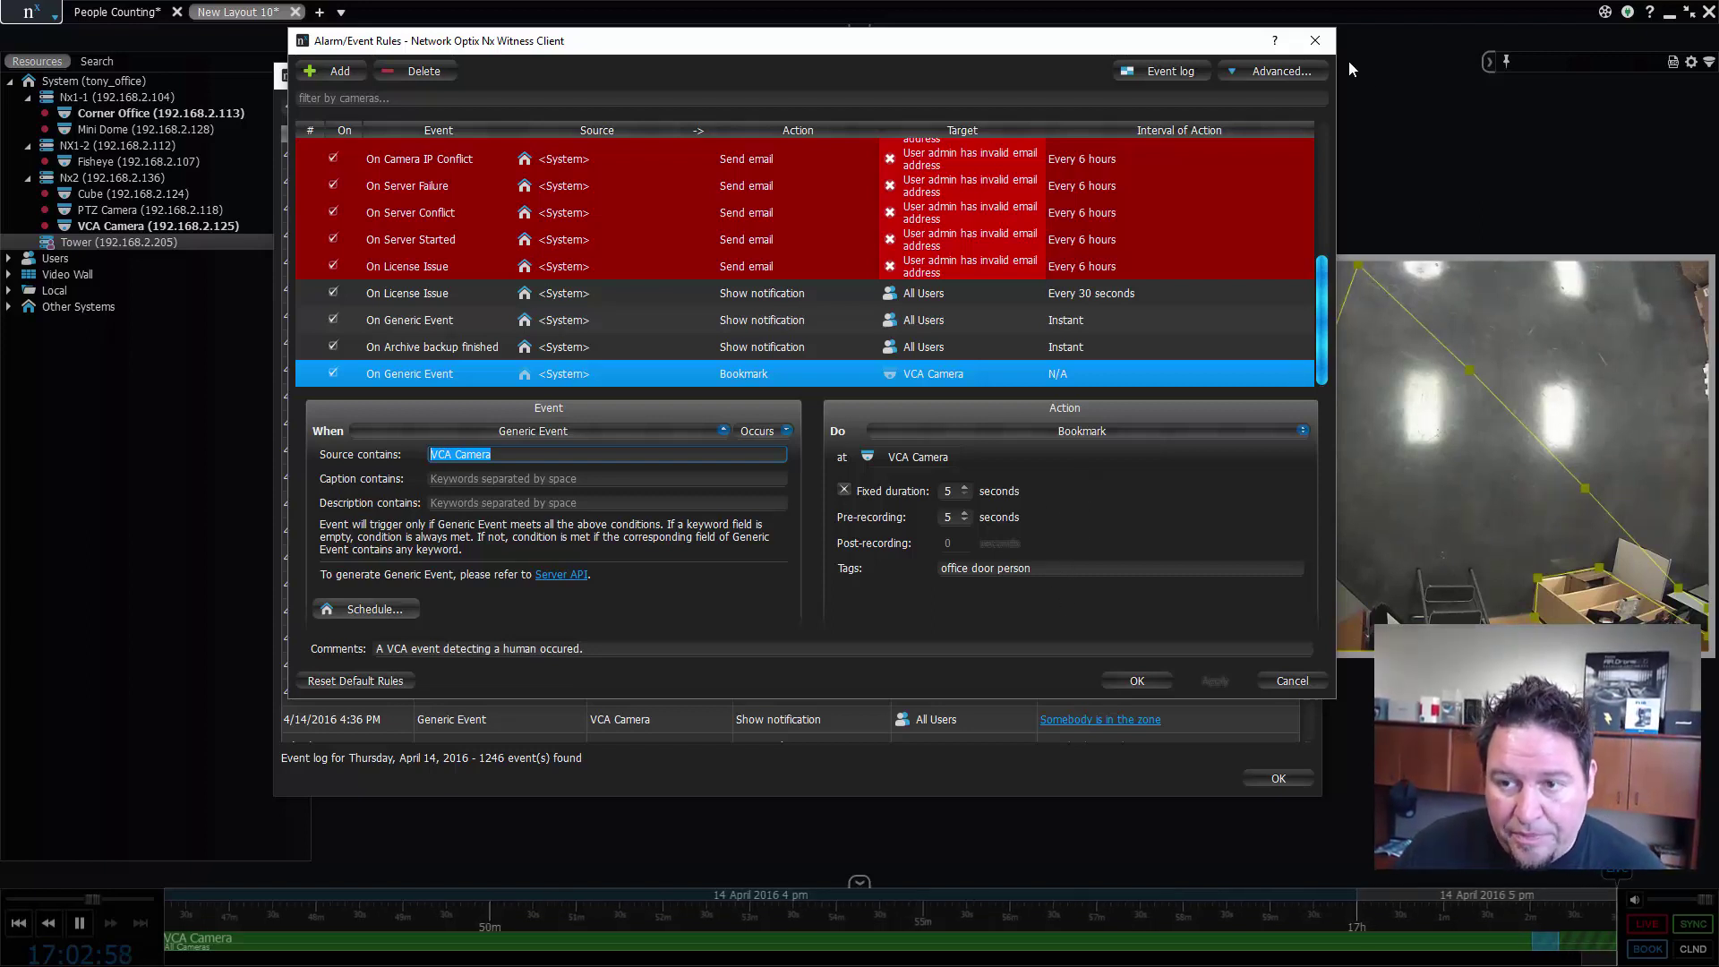
# Step: Close the event rules and Event Log, then play back the Zone Violation bookmark
pyautogui.click(1314, 41)
pyautogui.click(1301, 76)
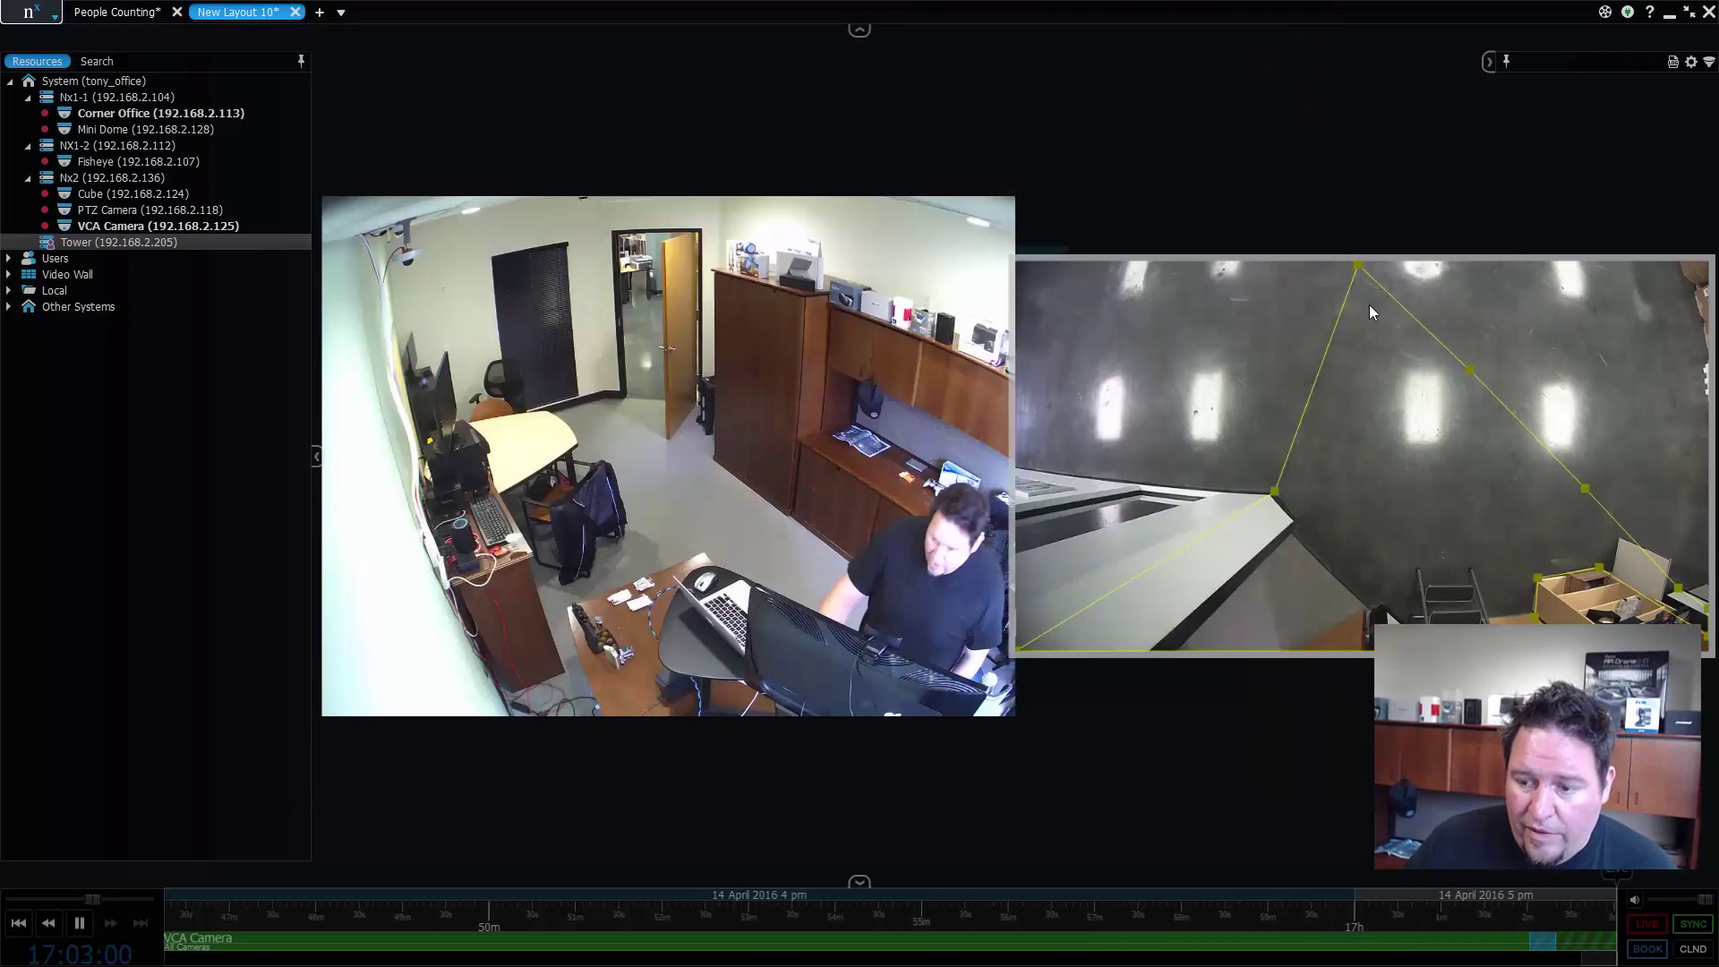
pyautogui.moveTo(1551, 945)
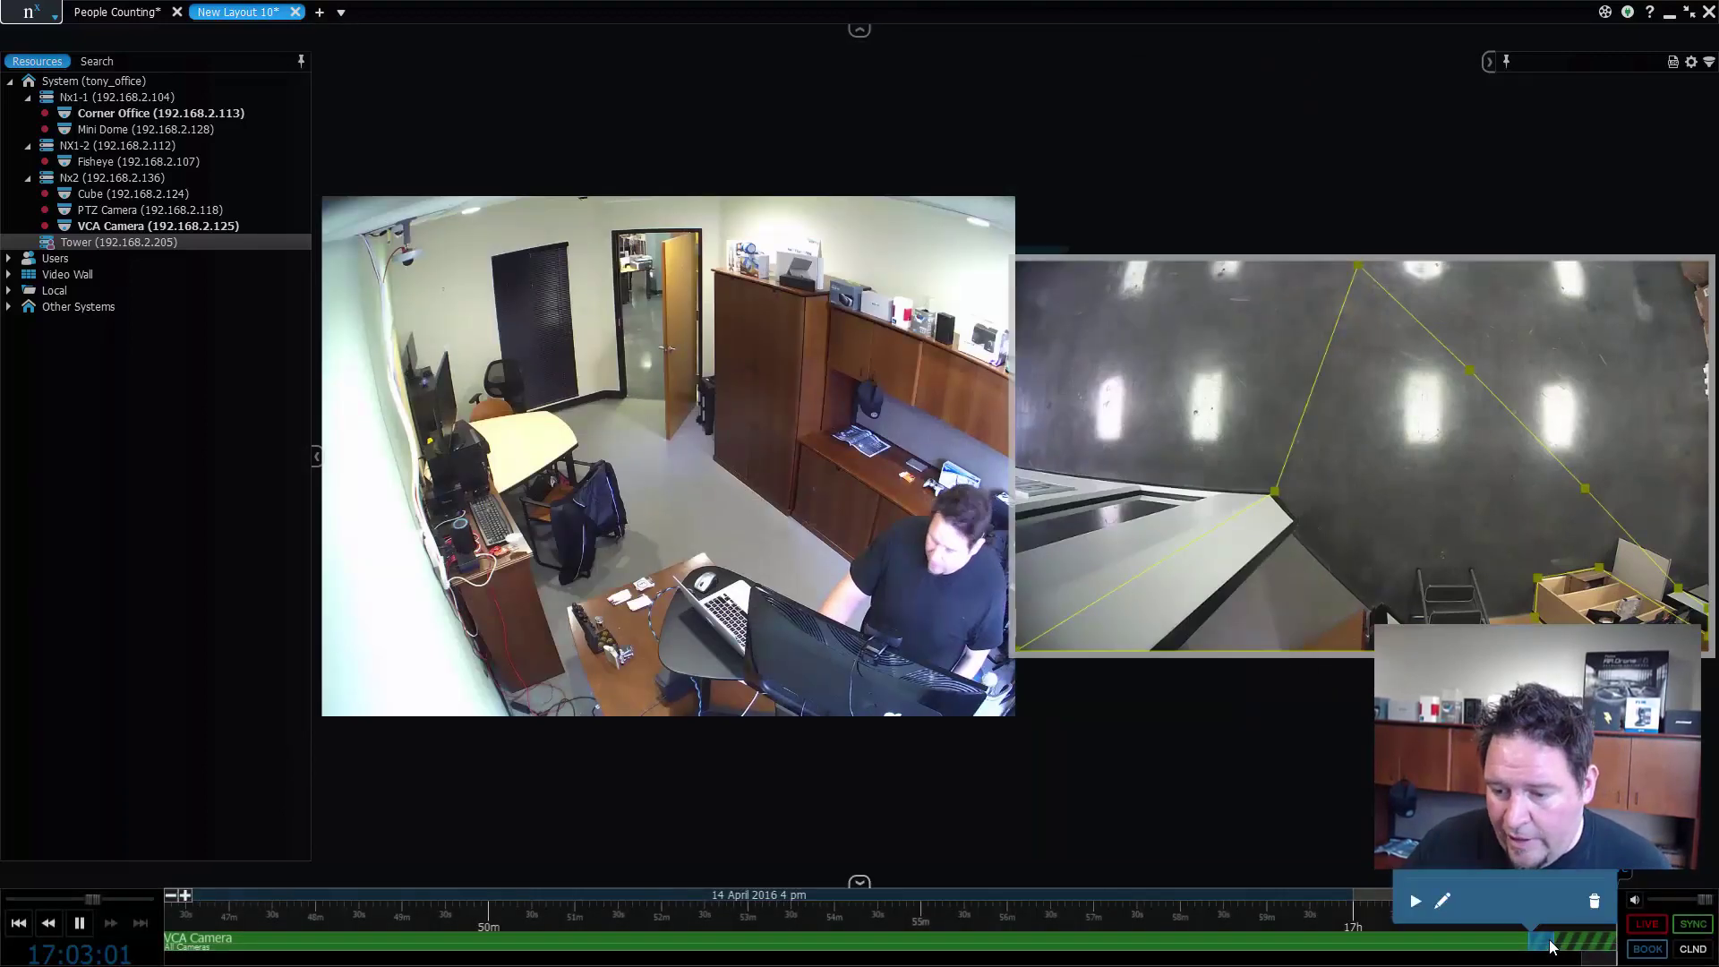
pyautogui.click(1416, 900)
# Step: Remove the VCA Camera tile and return Corner Office to live video
pyautogui.moveTo(1425, 457)
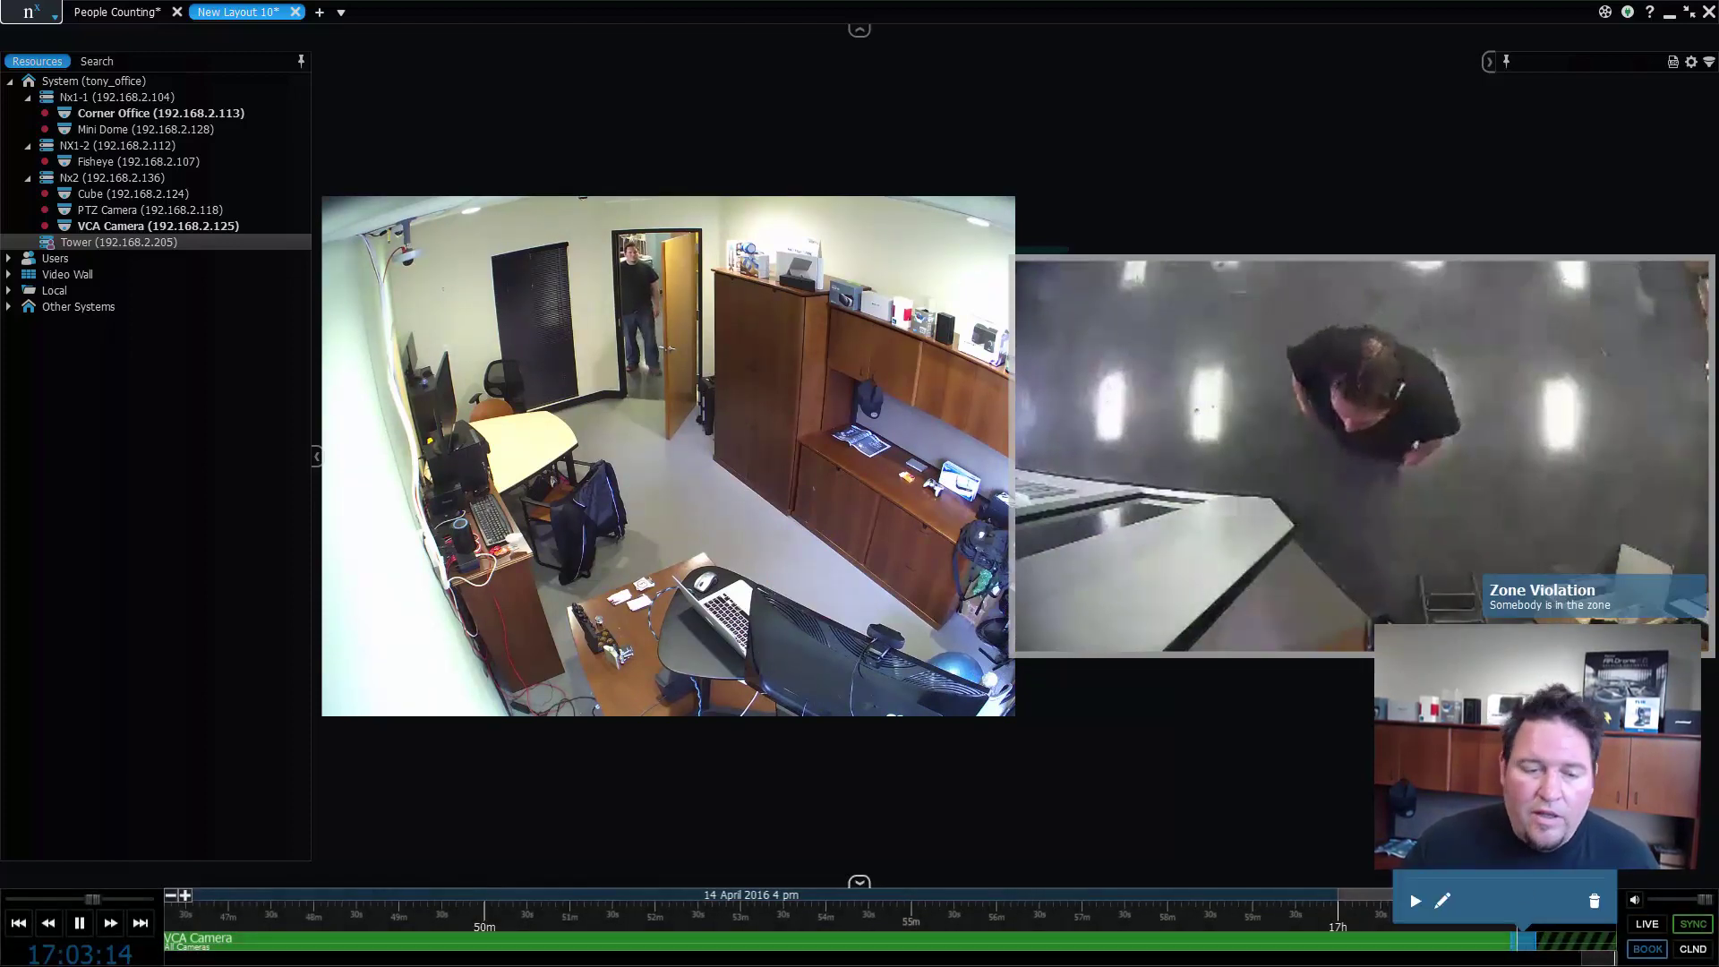
pyautogui.click(1696, 274)
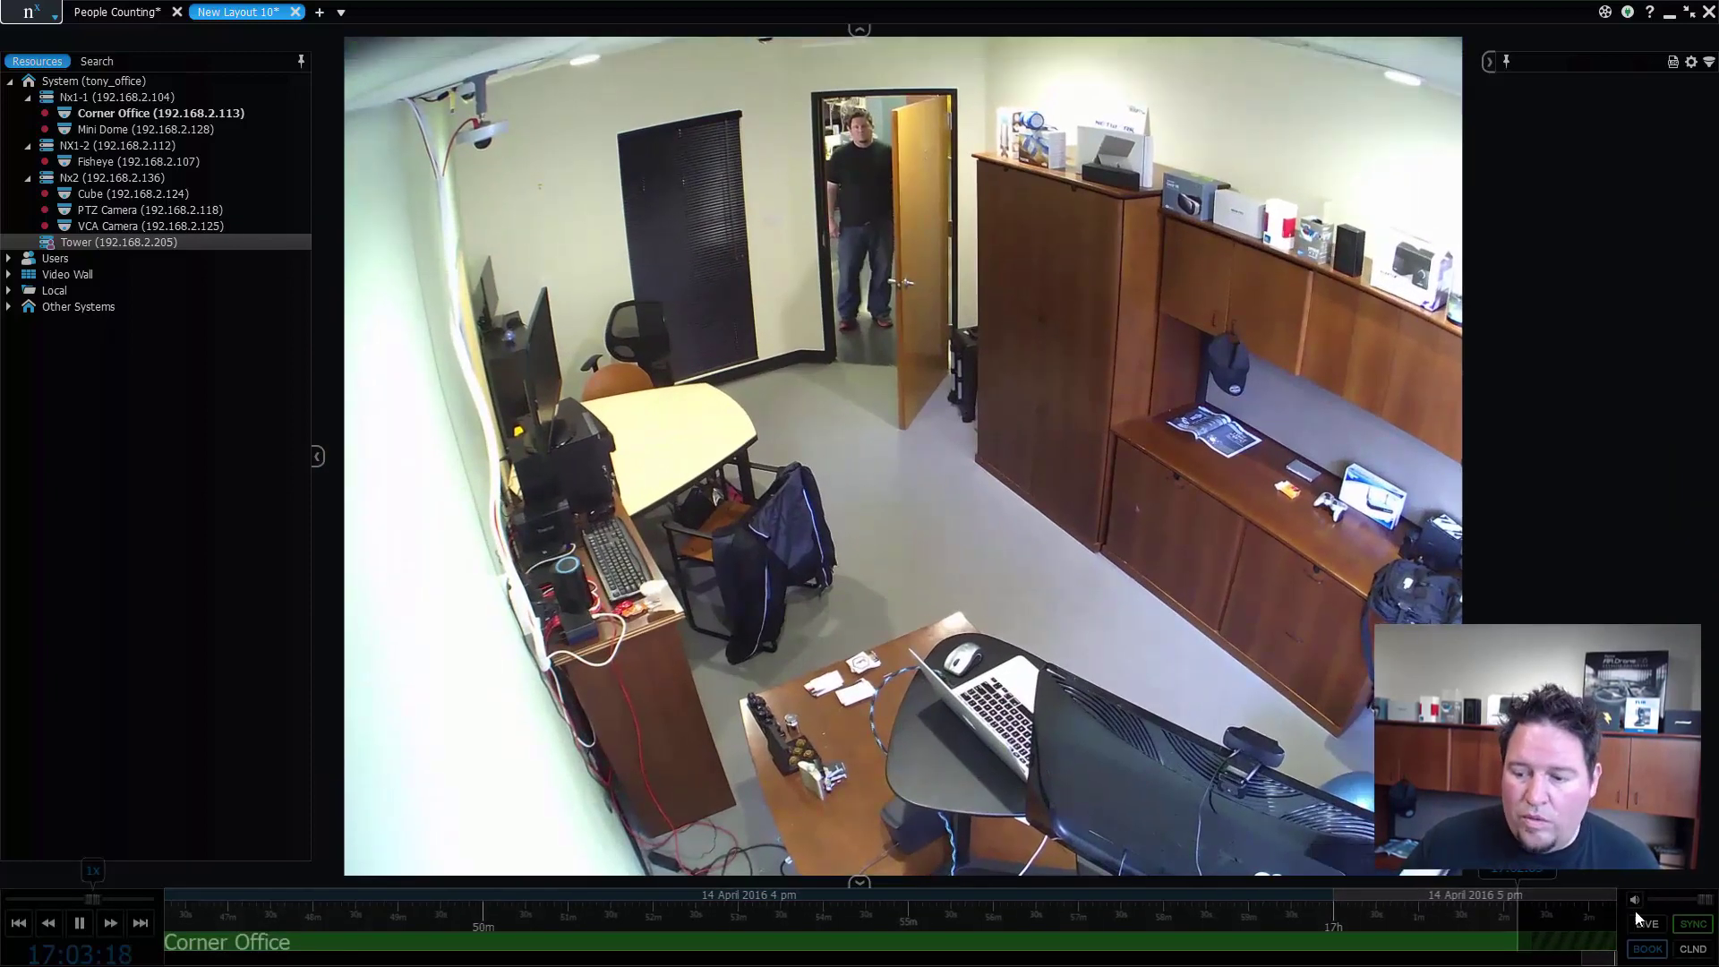
pyautogui.click(1581, 895)
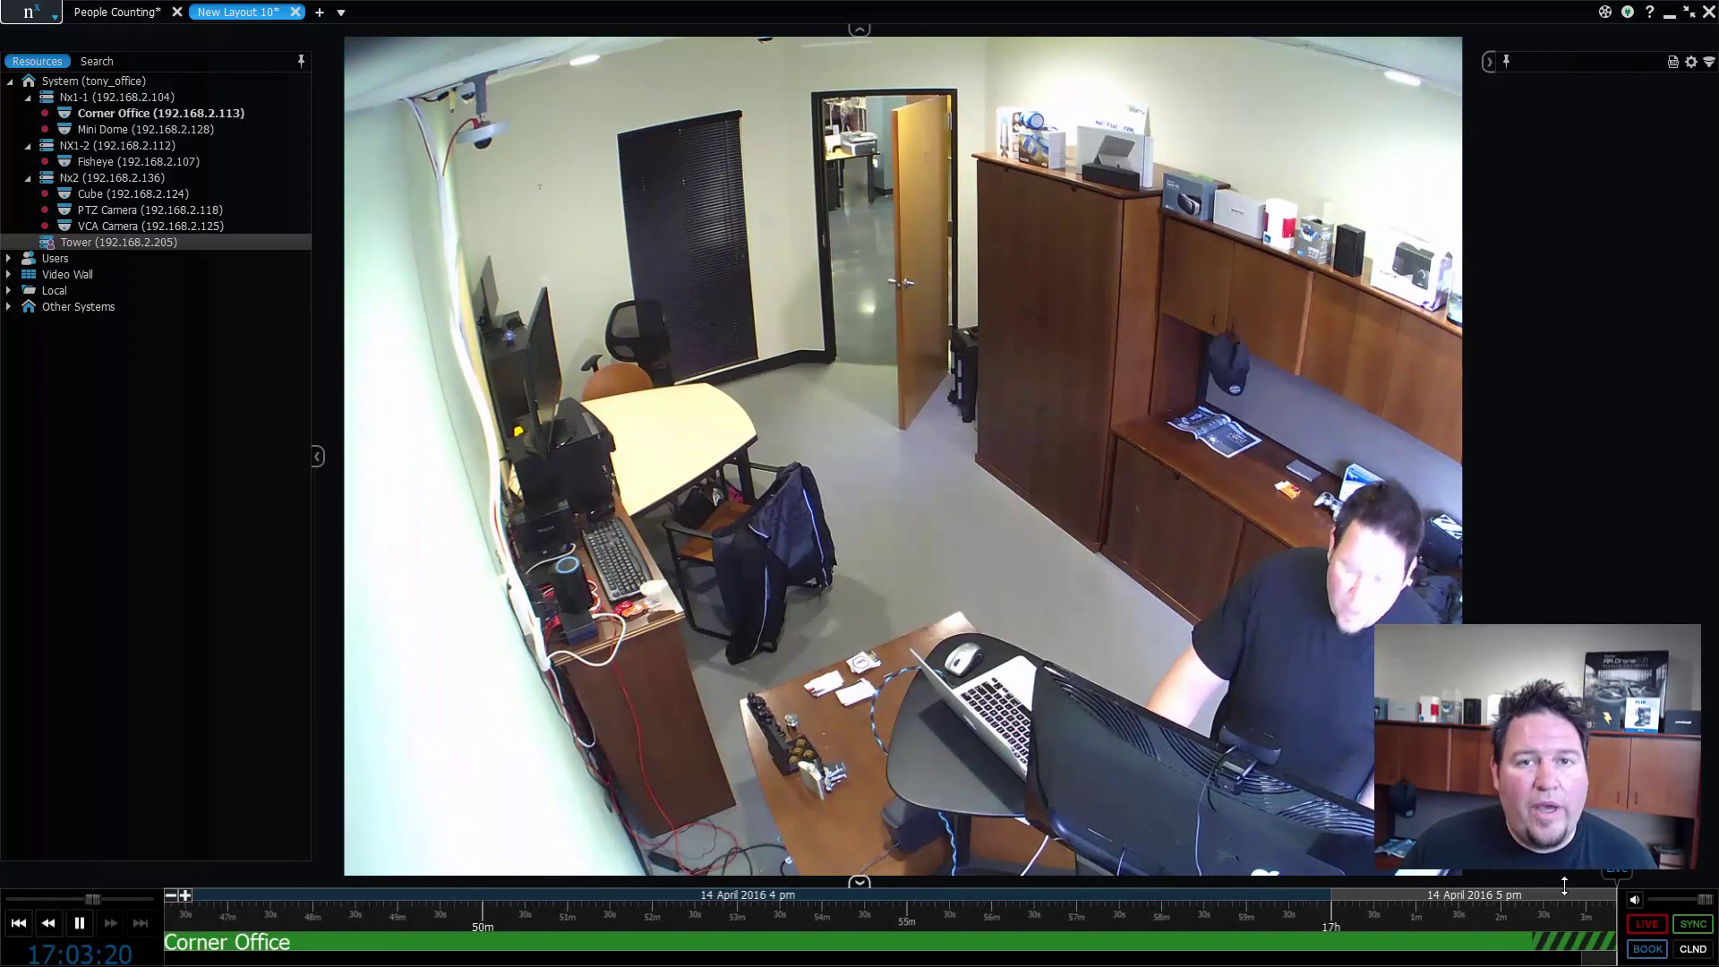